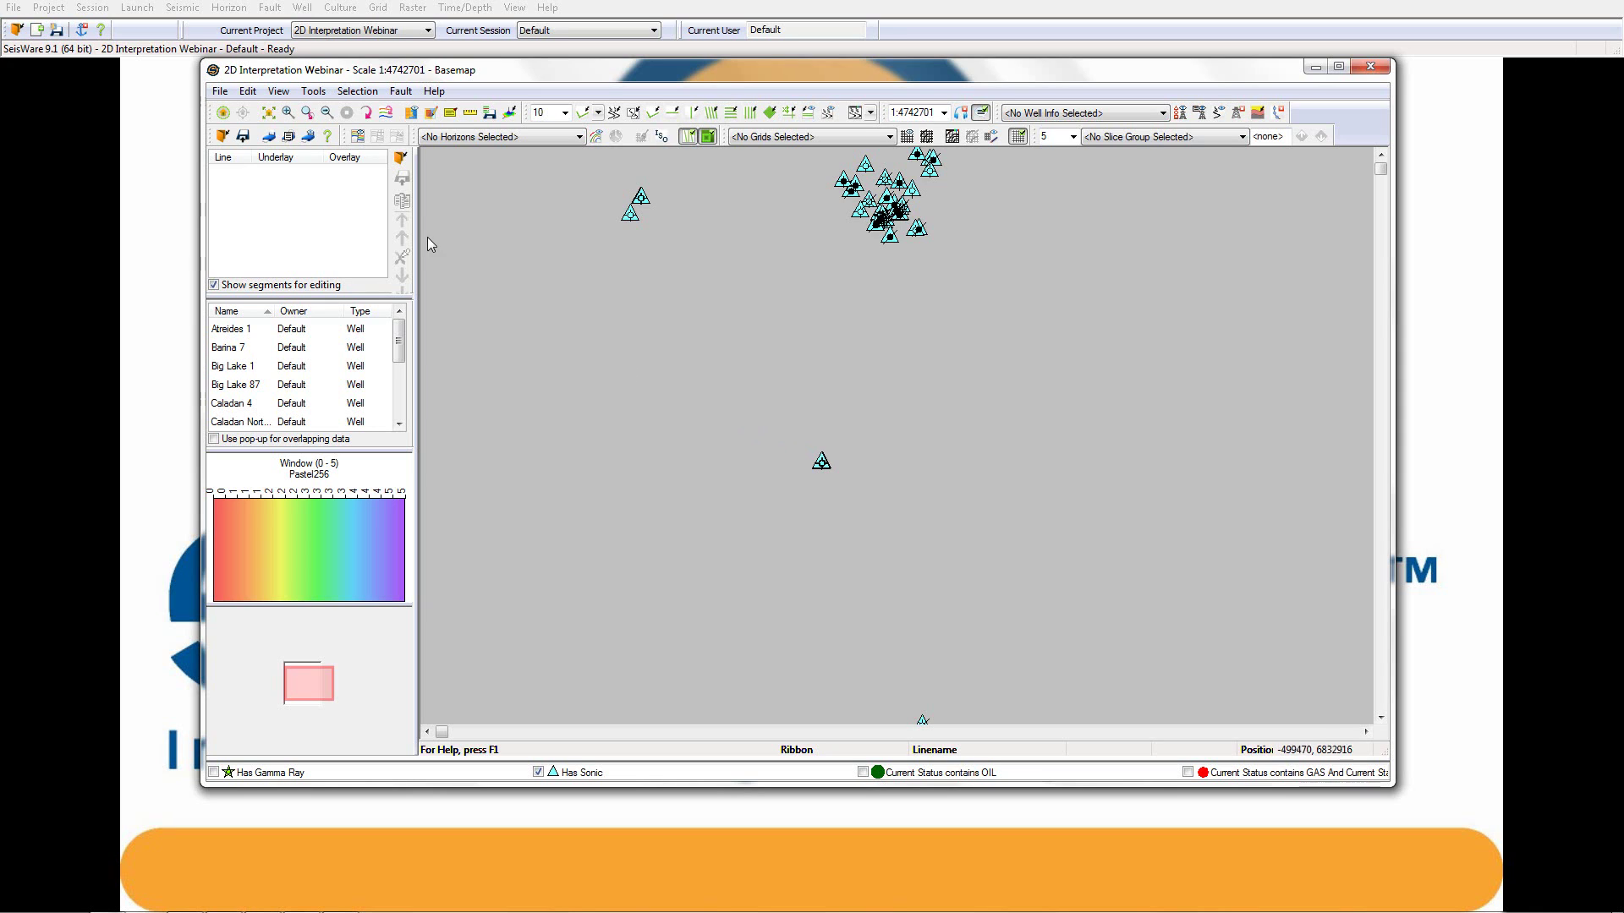
Open the Data Loader and add all SGY files from the Backup raw seismic folder as input
left_click(184, 9)
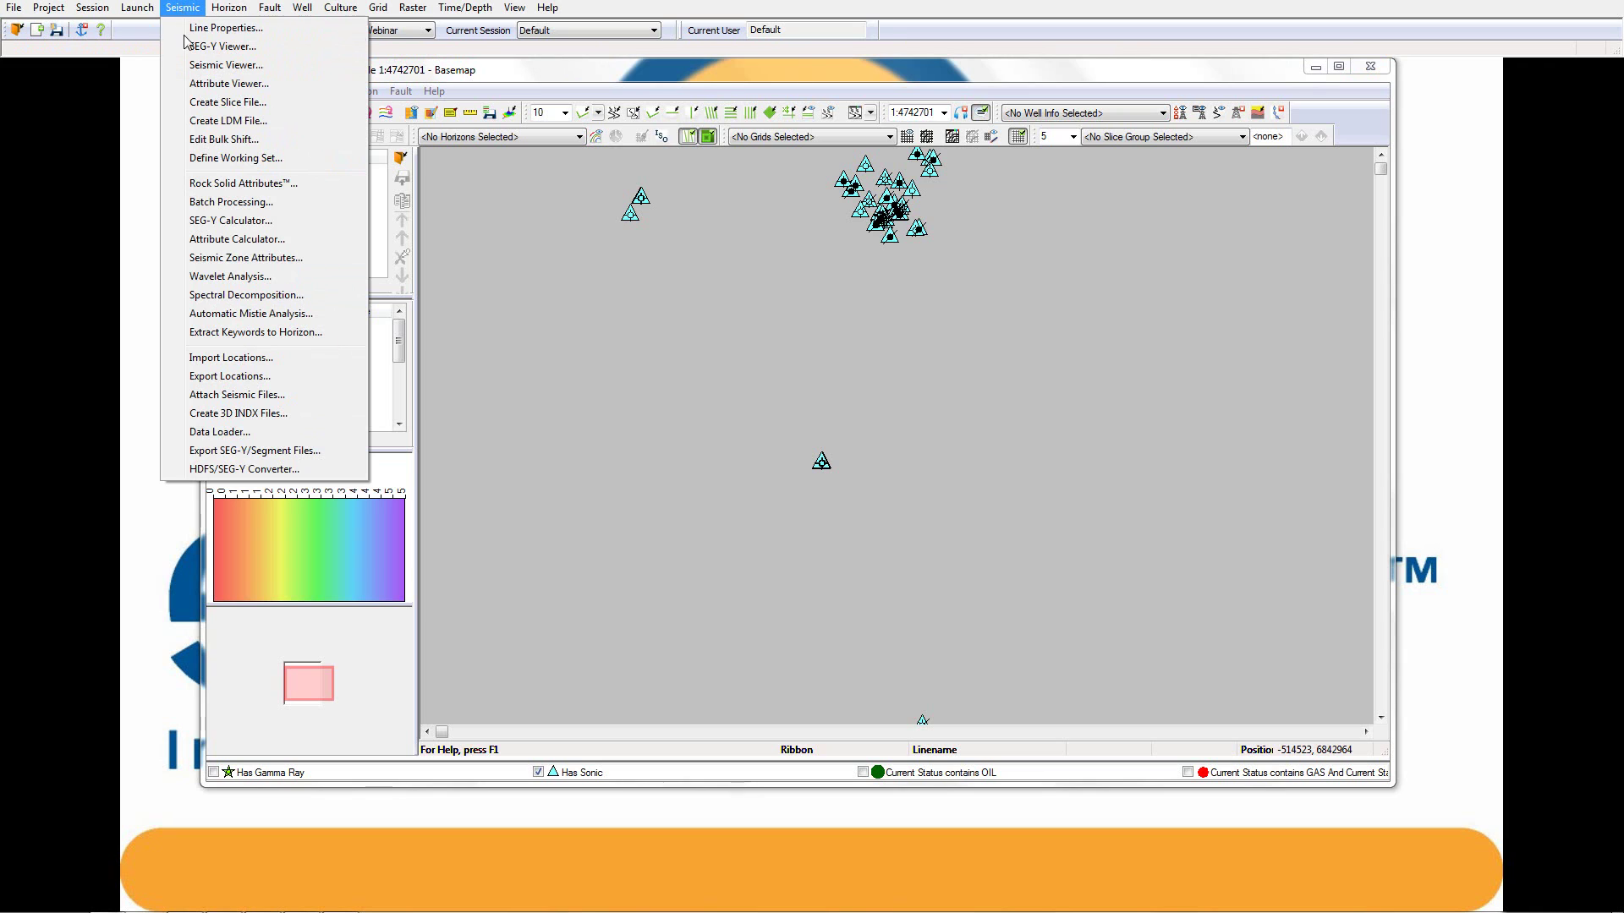
left_click(209, 433)
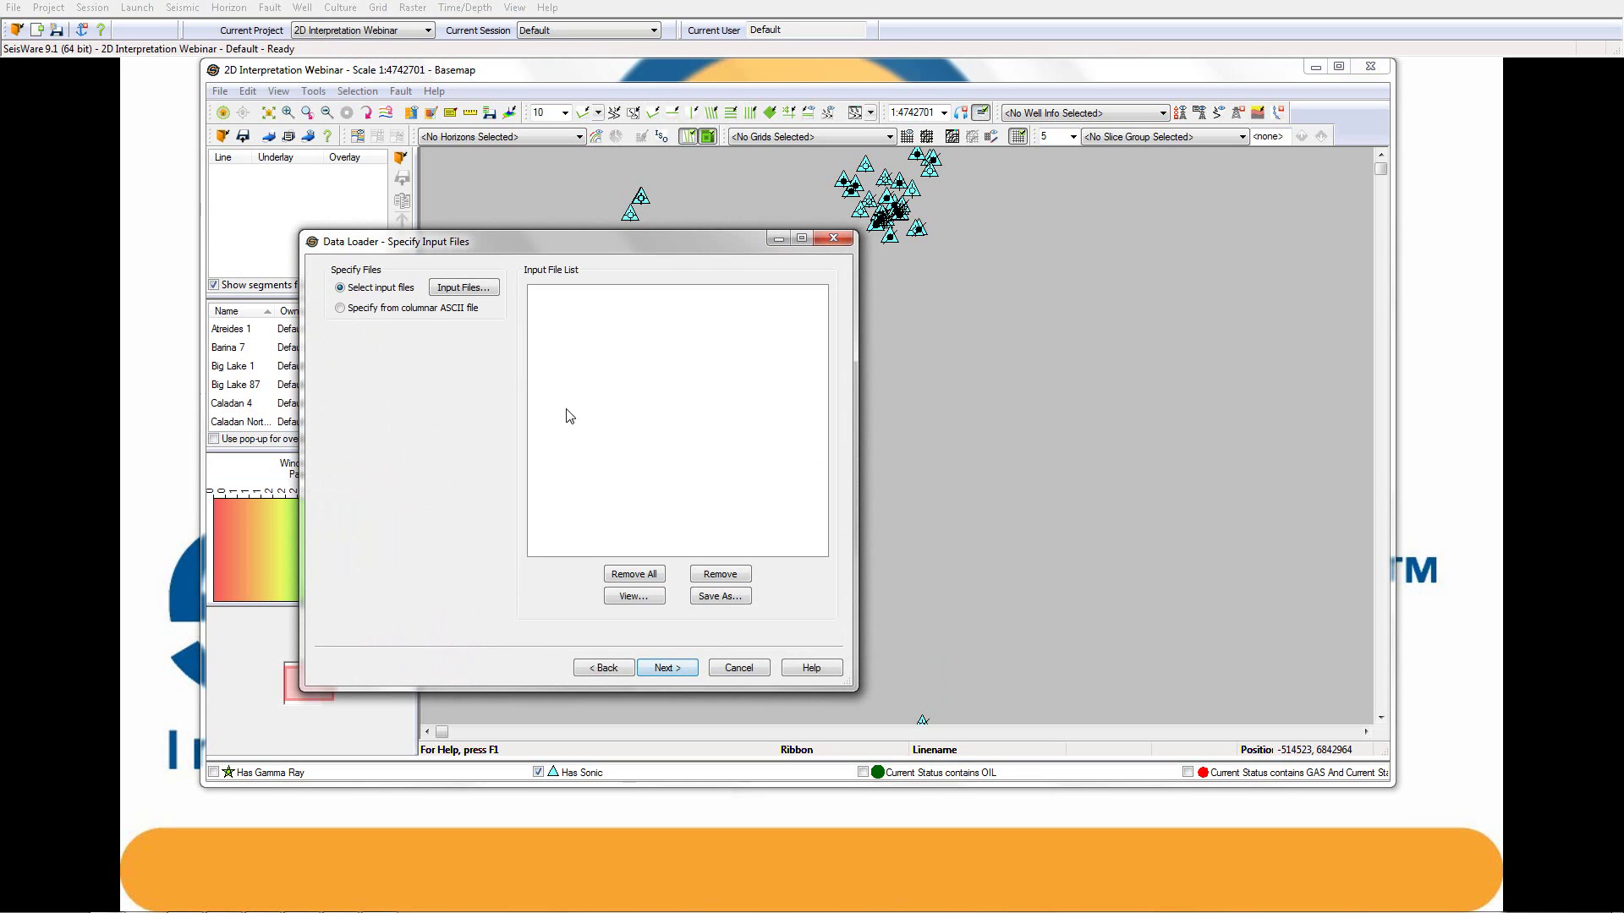
left_click(477, 286)
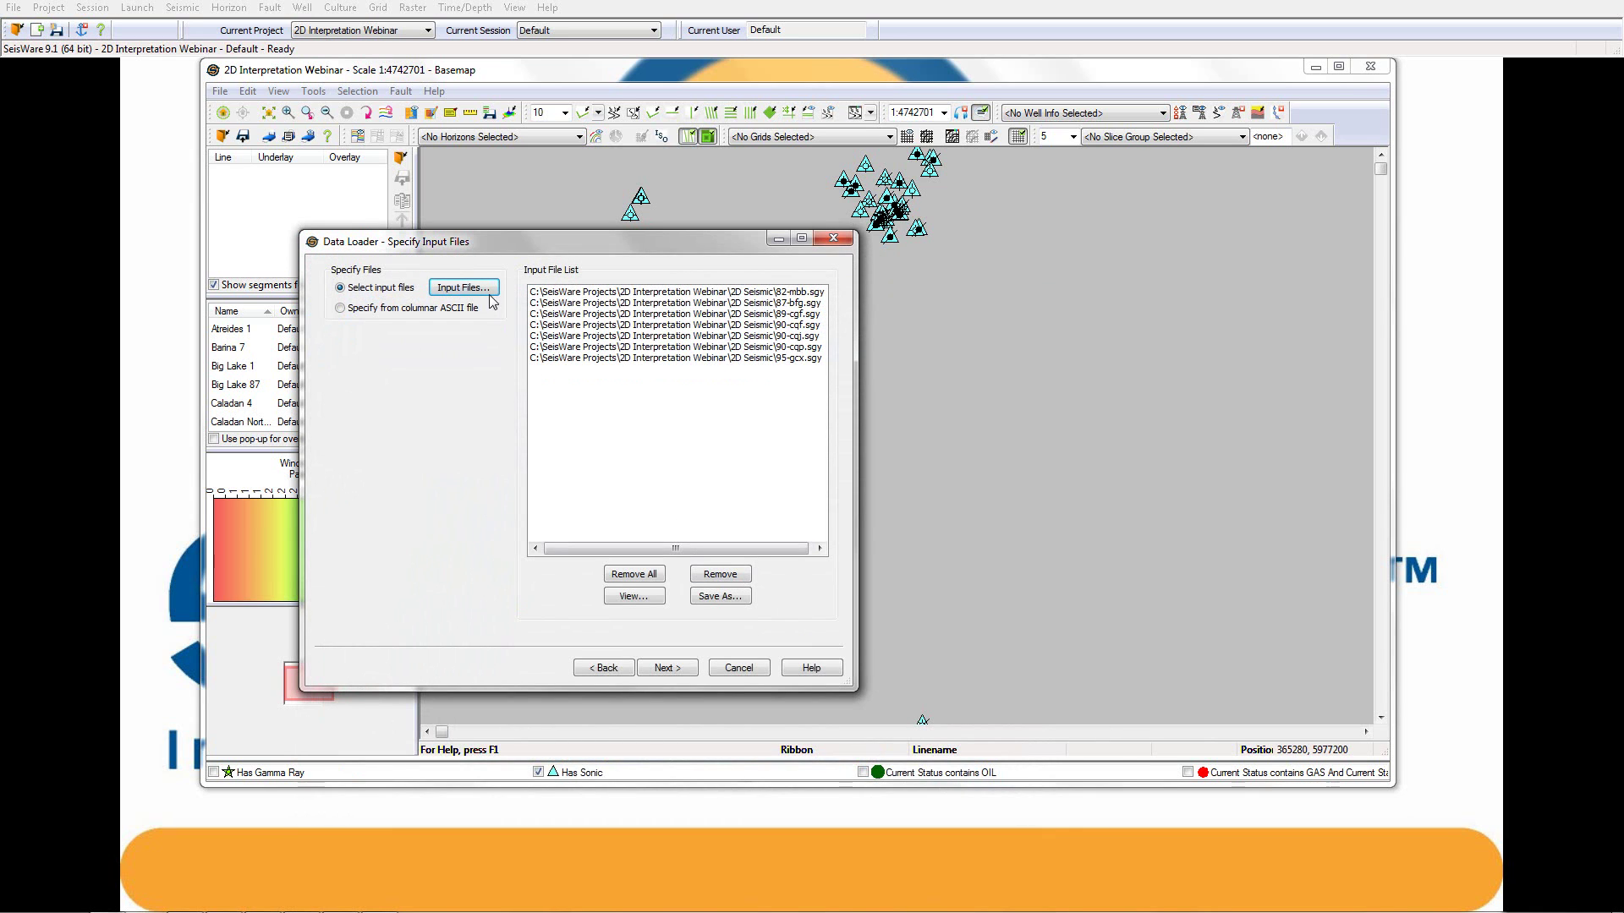
left_click(489, 294)
left_click(498, 394)
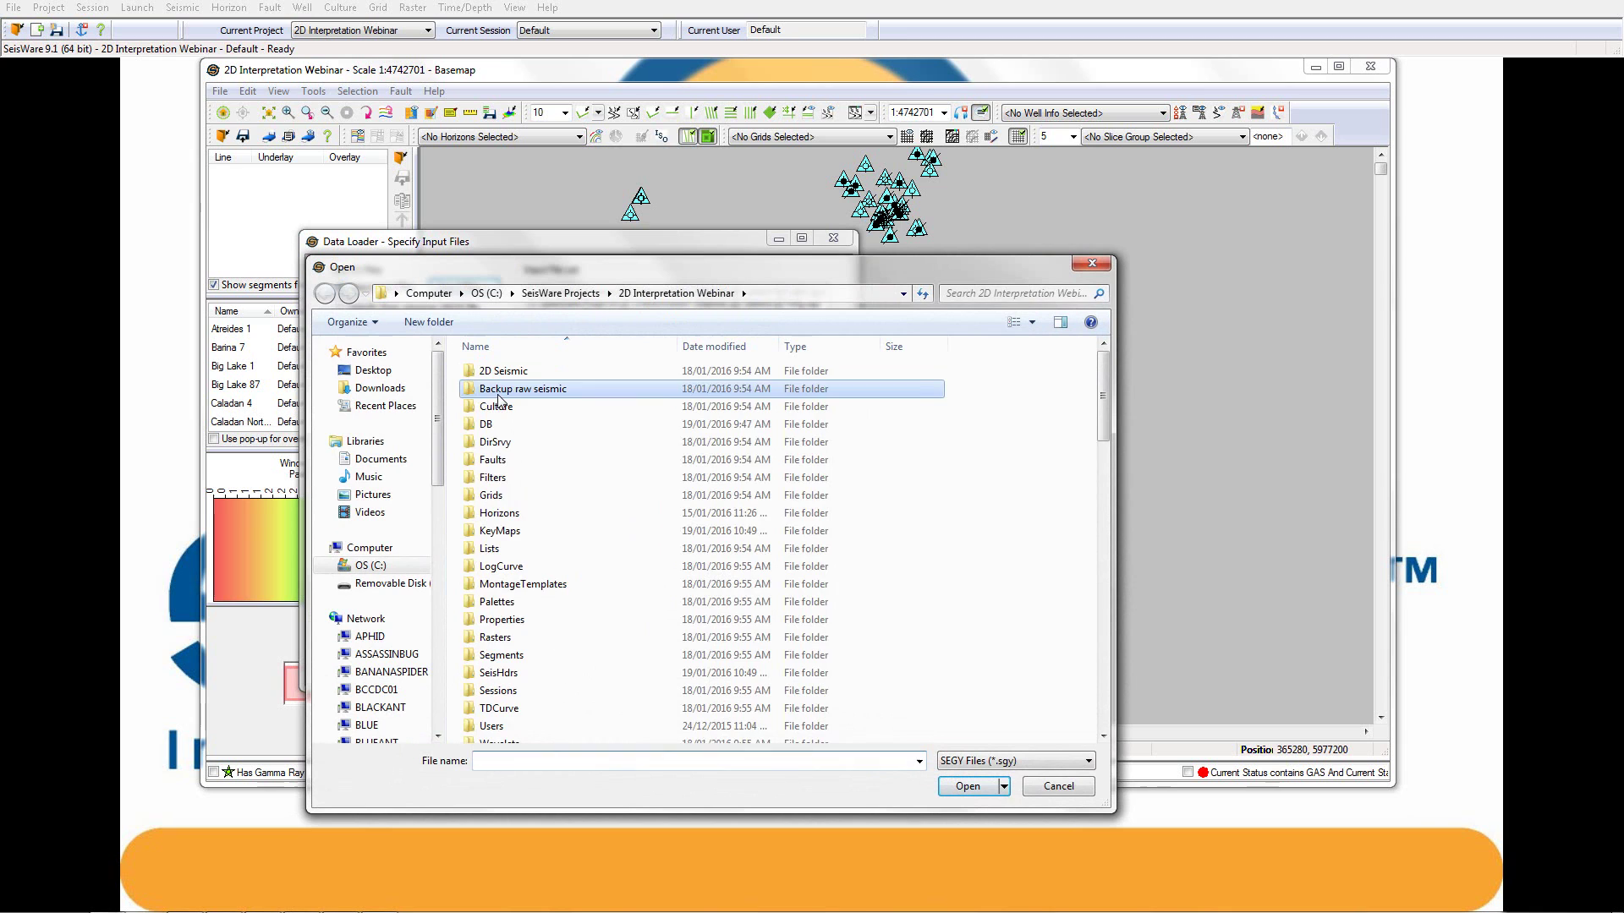
double_click(498, 395)
key("ctrl+a")
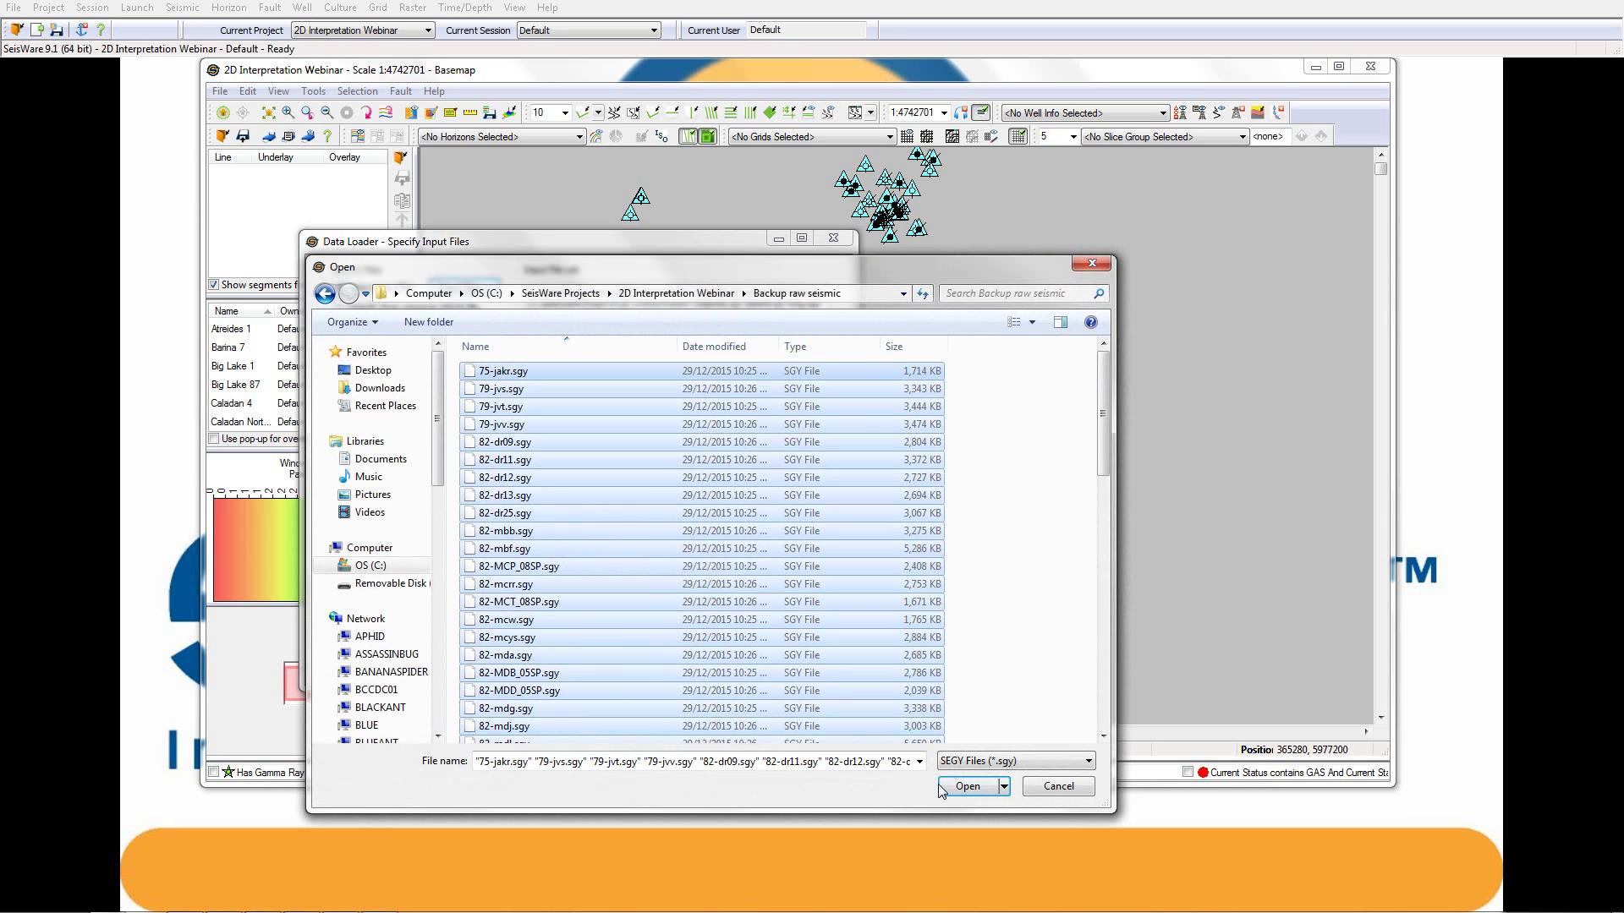
left_click(941, 788)
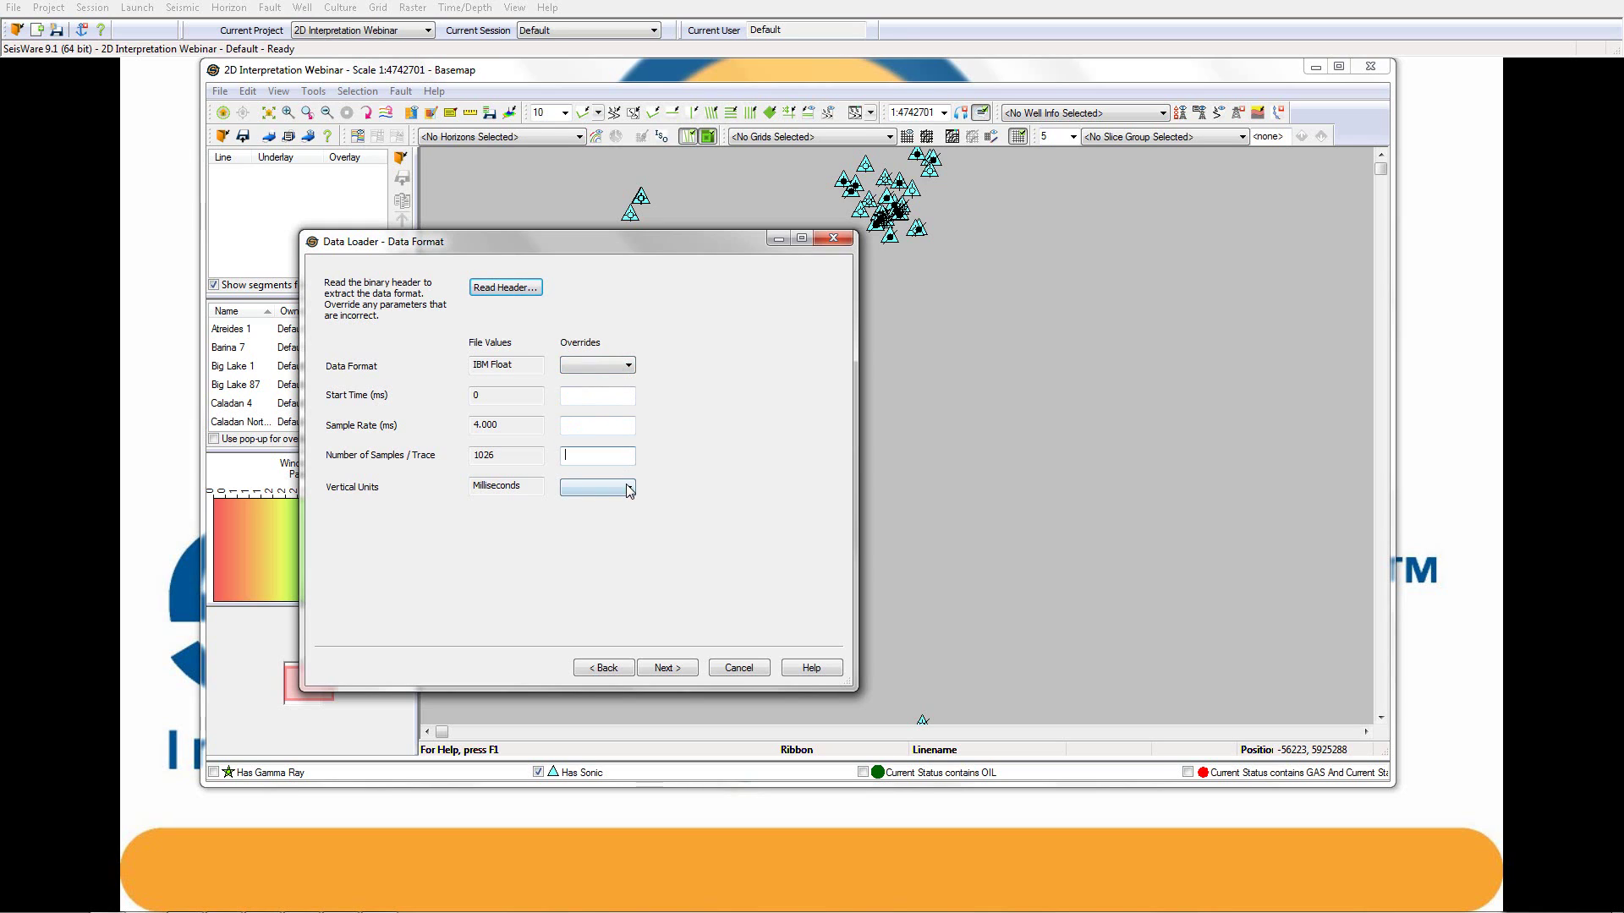
Leave the vertical units override blank and normalize the data to an RMS value of 1000
left_click(628, 488)
left_click(728, 576)
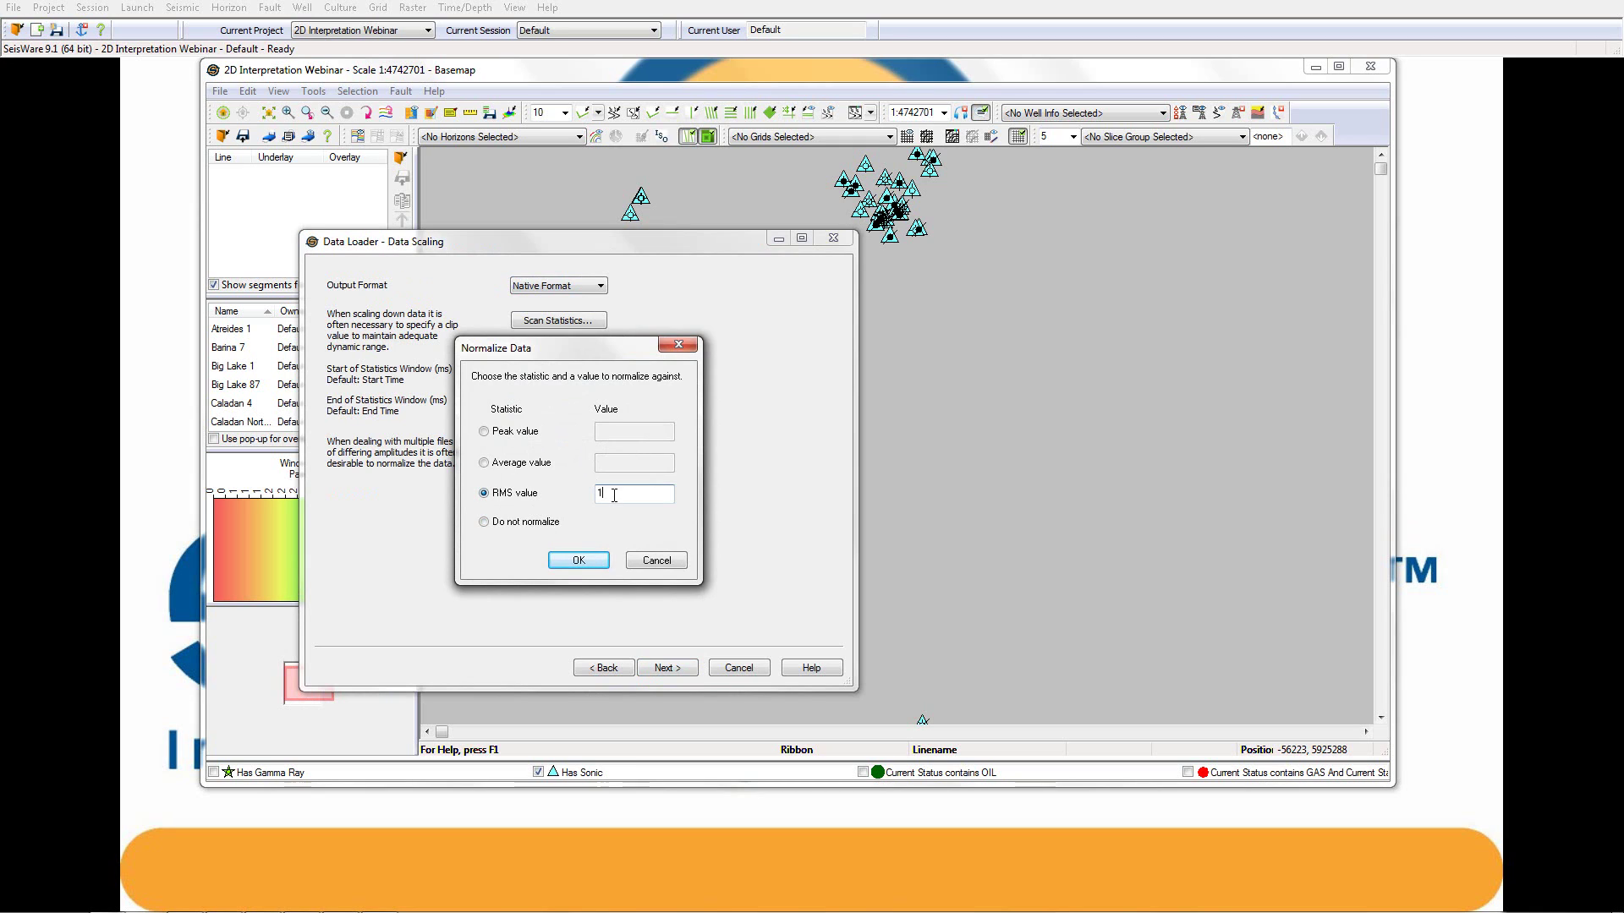
type("000")
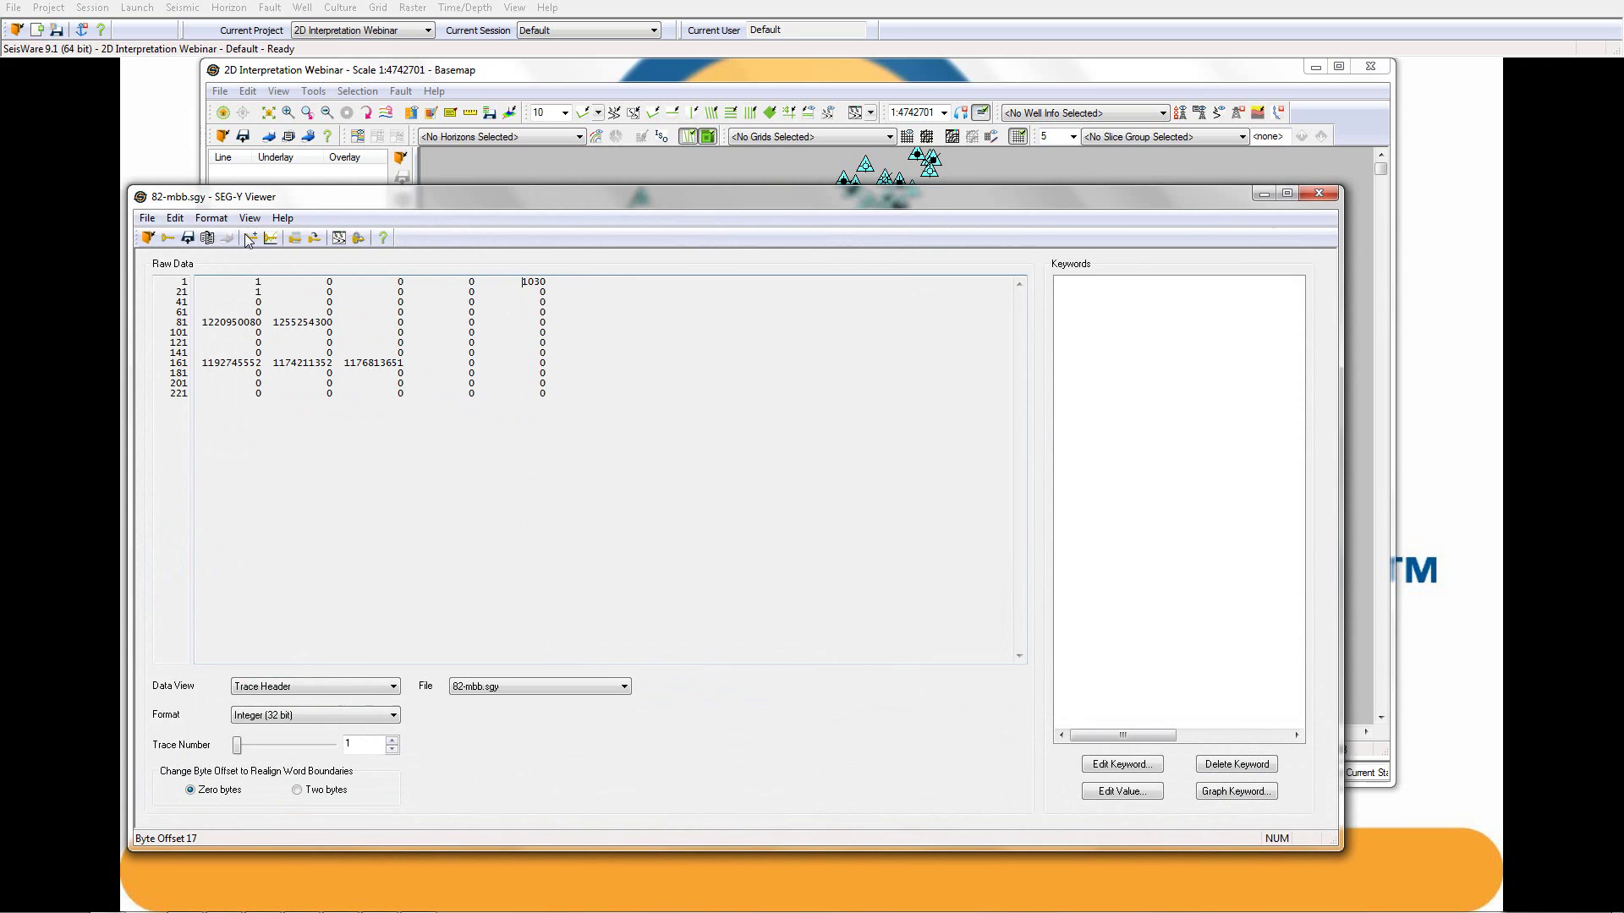
Add a Shot Sequence Number keyword with scale factor 0.1, read as IEEE Float (Fixed Point)
left_click(315, 239)
left_click(843, 437)
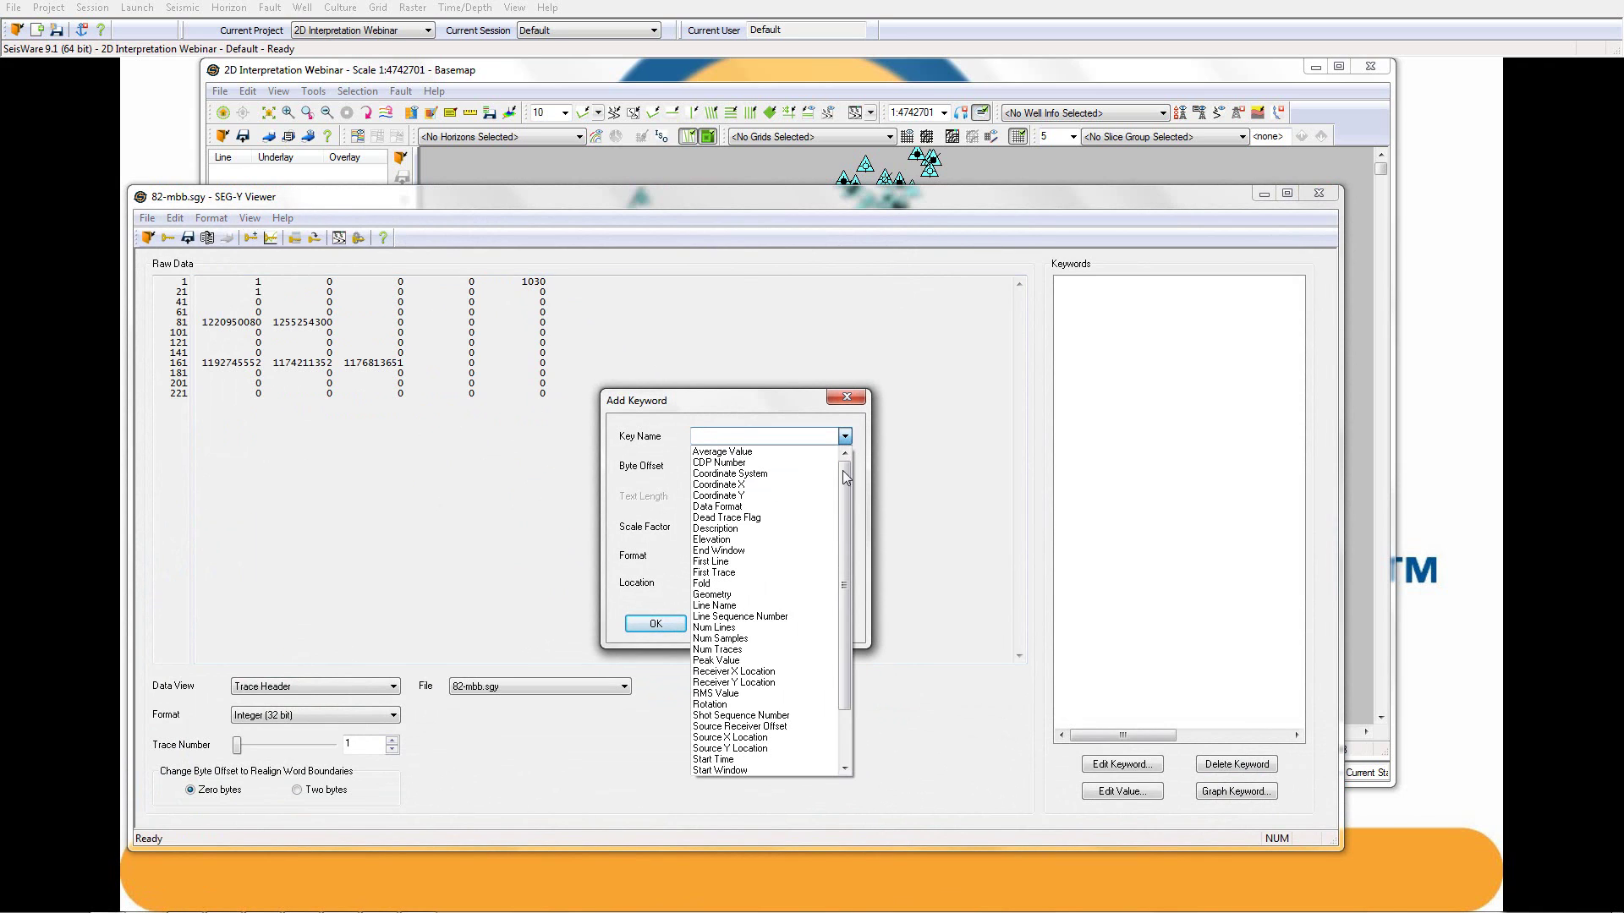
left_click(765, 716)
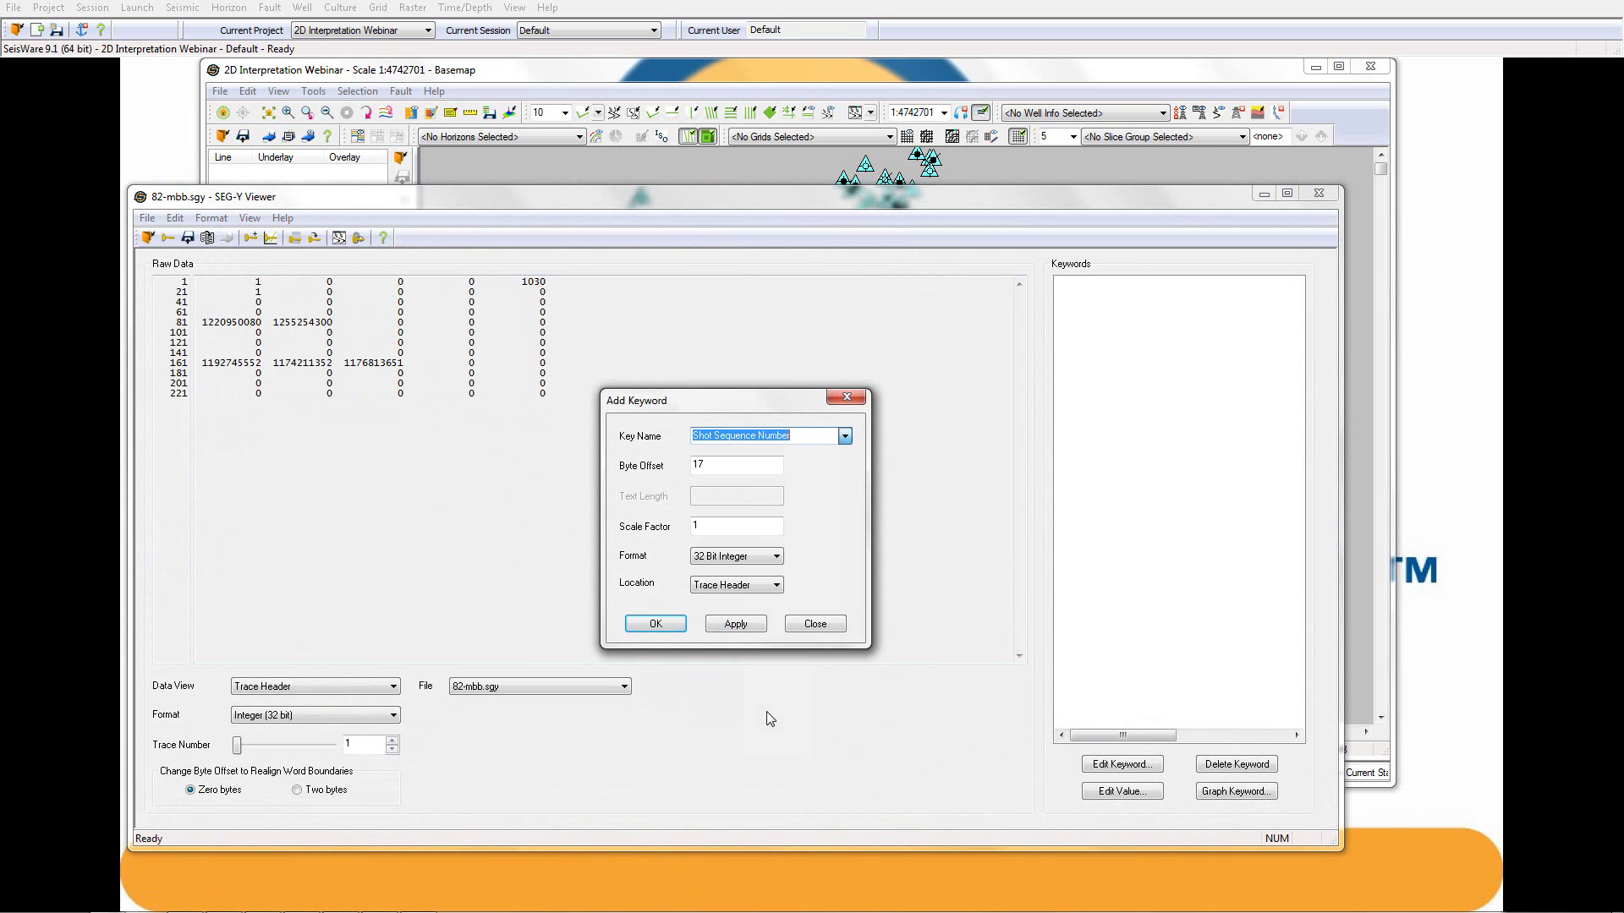
double_click(756, 527)
type("0.1")
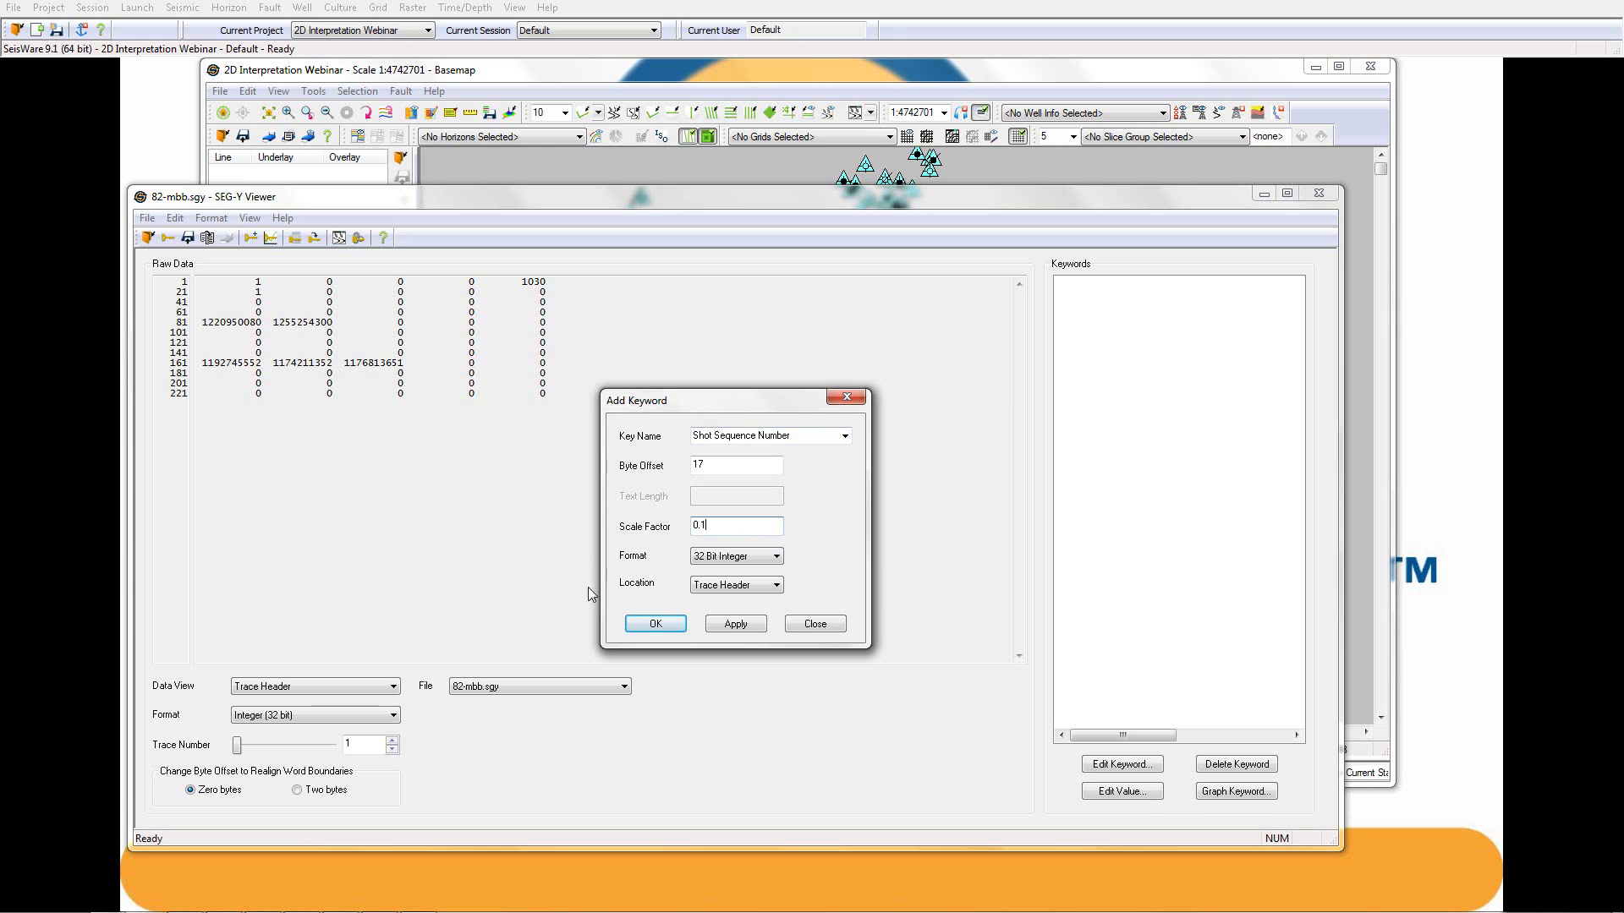
left_click(640, 624)
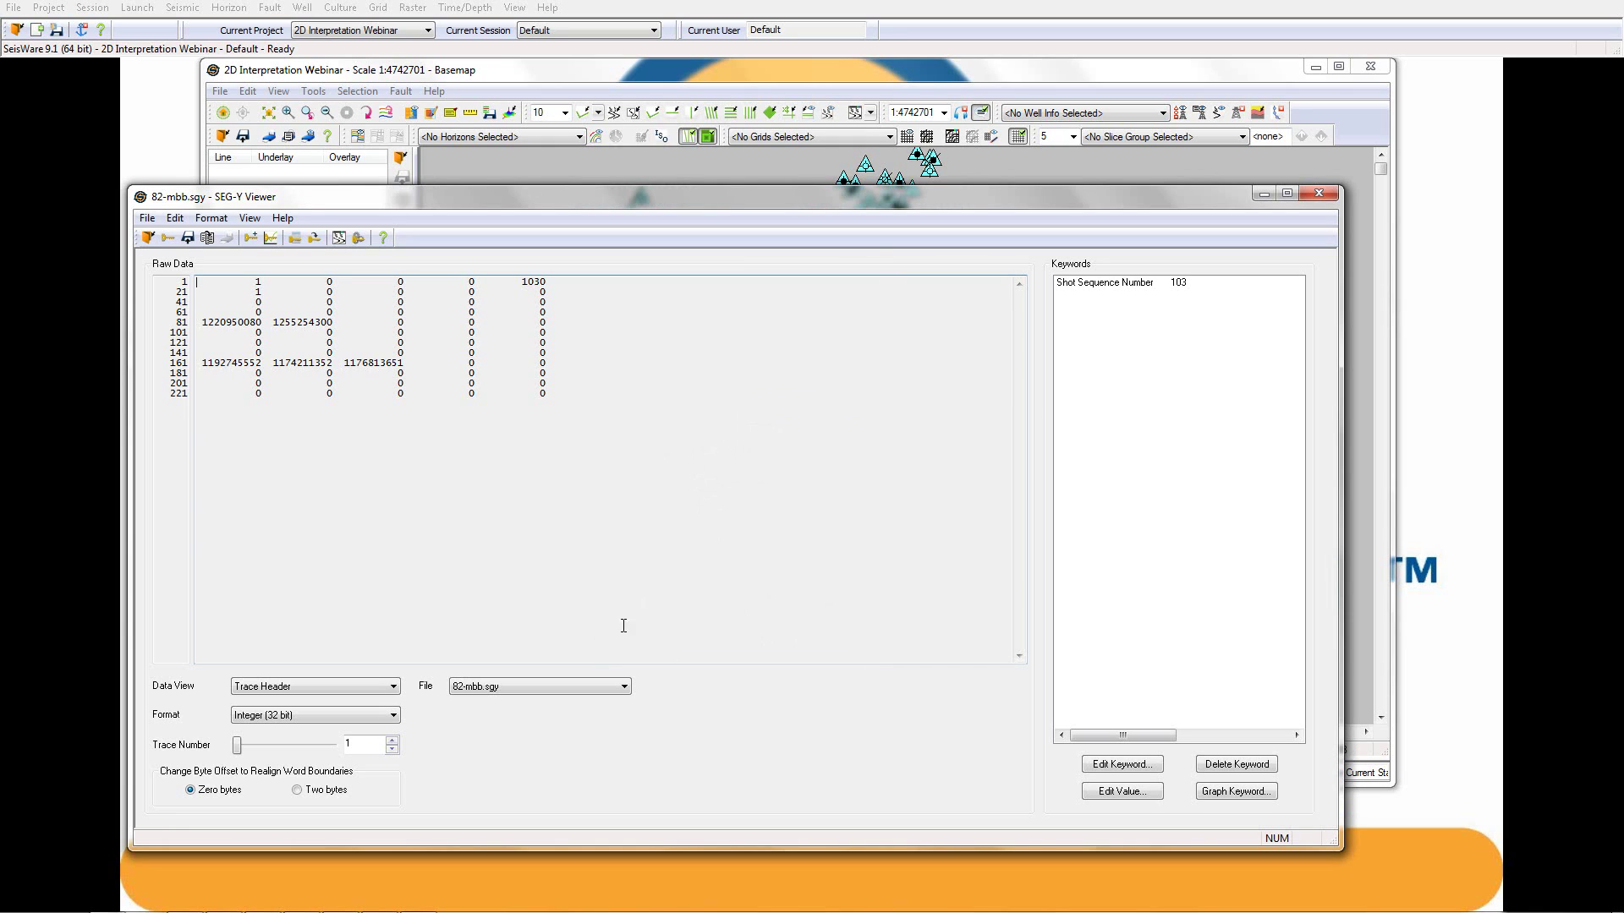
left_click(354, 713)
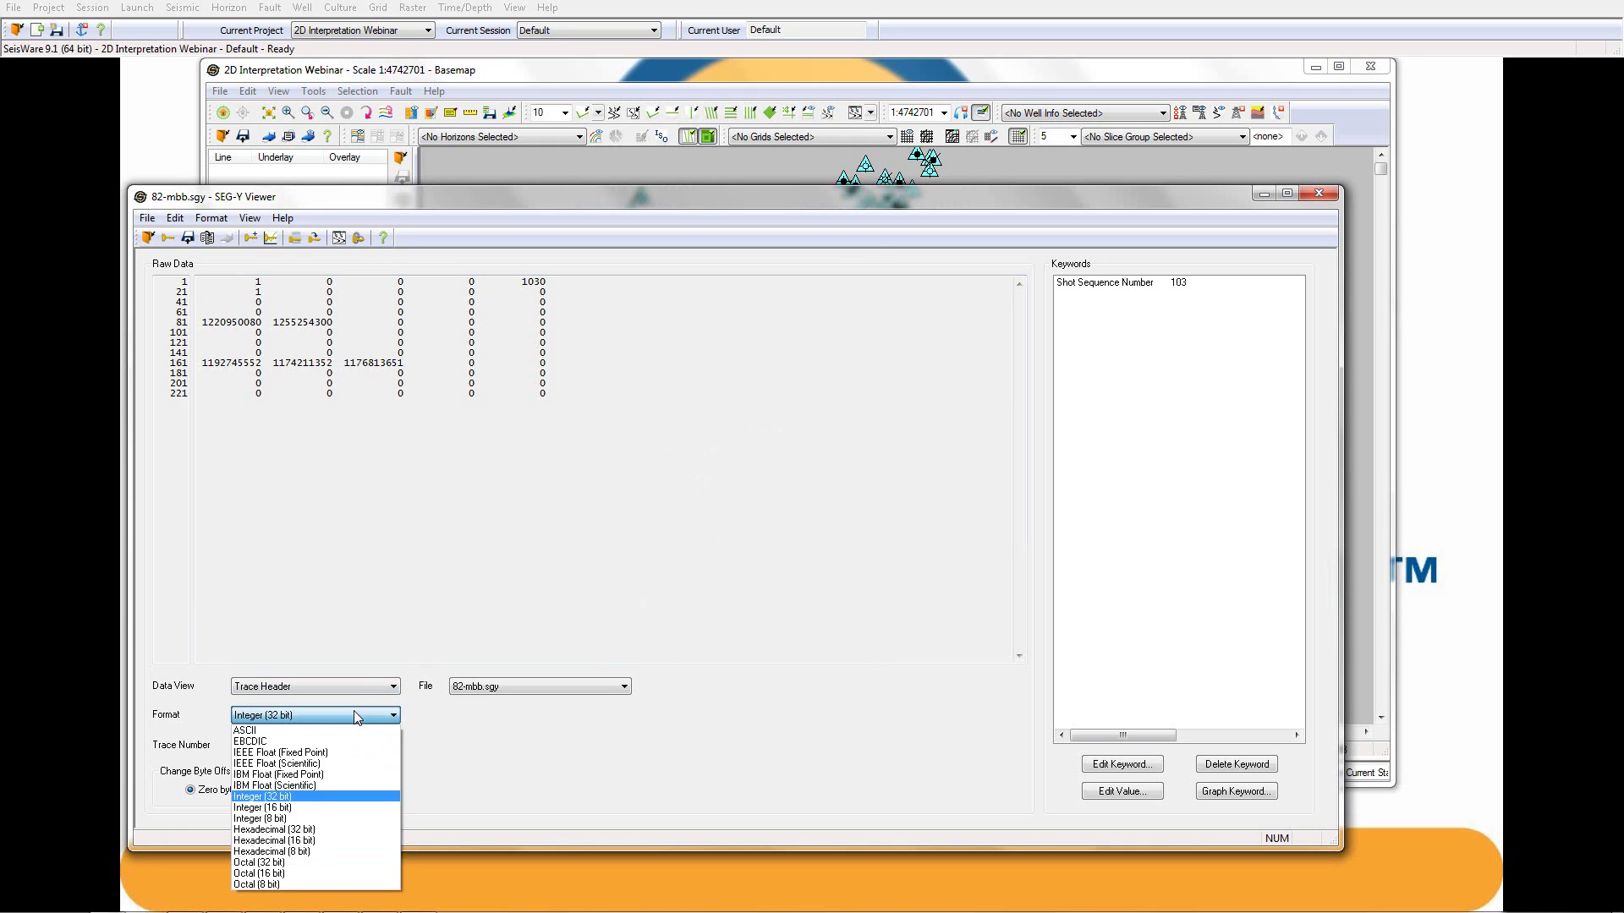
left_click(321, 753)
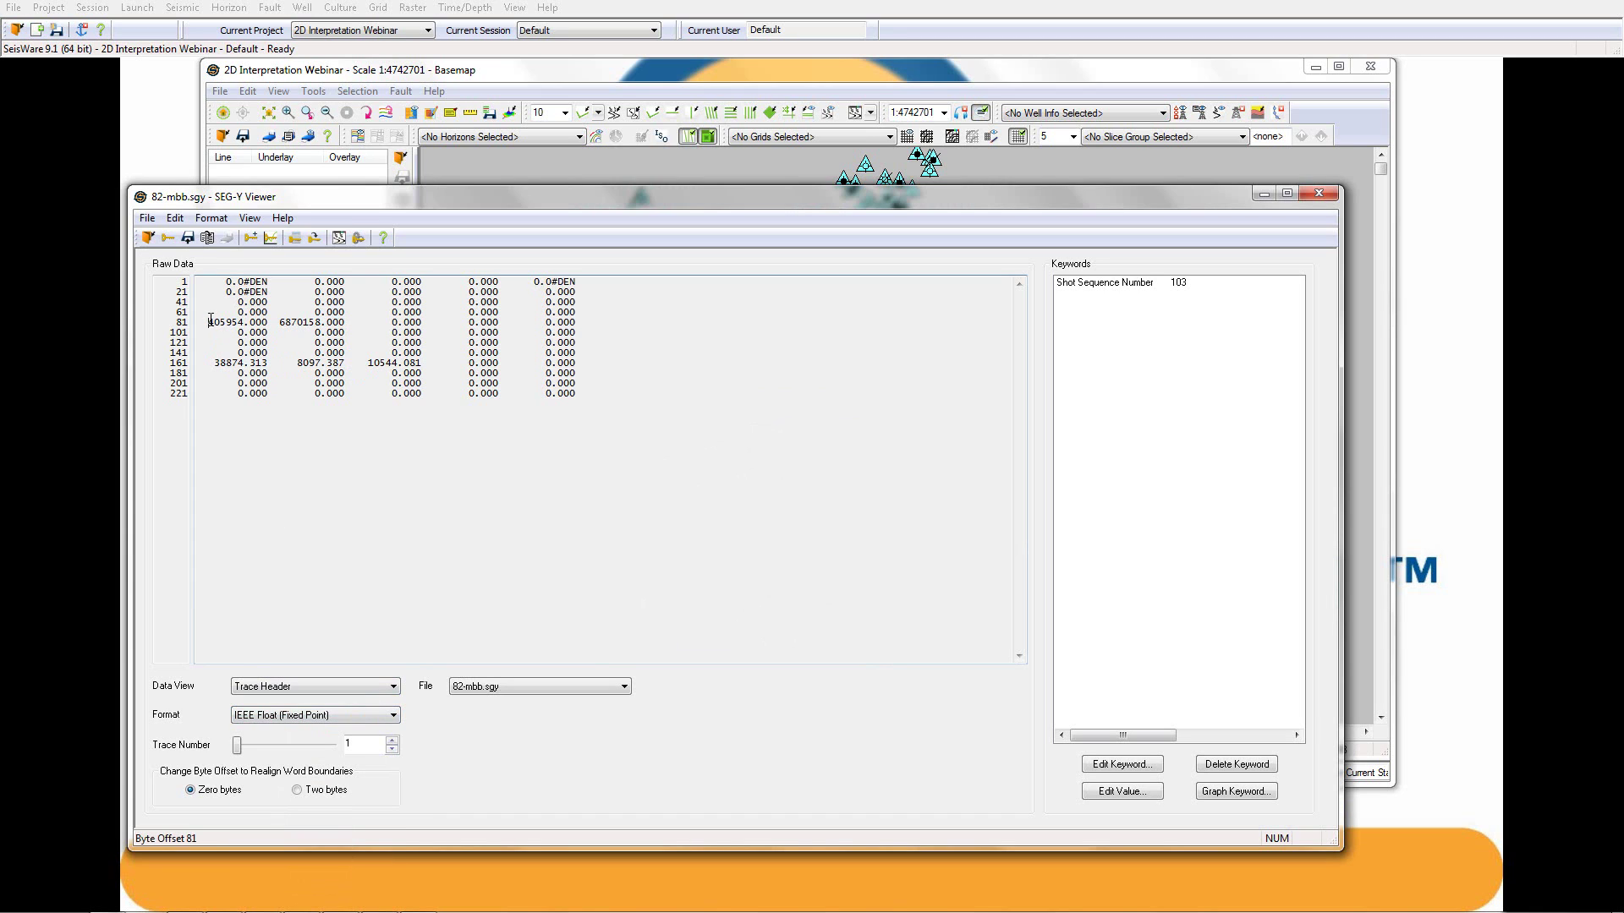
Add Coordinate X at byte 81 and Coordinate Y at byte 85, read as 32-bit integers
left_click(251, 238)
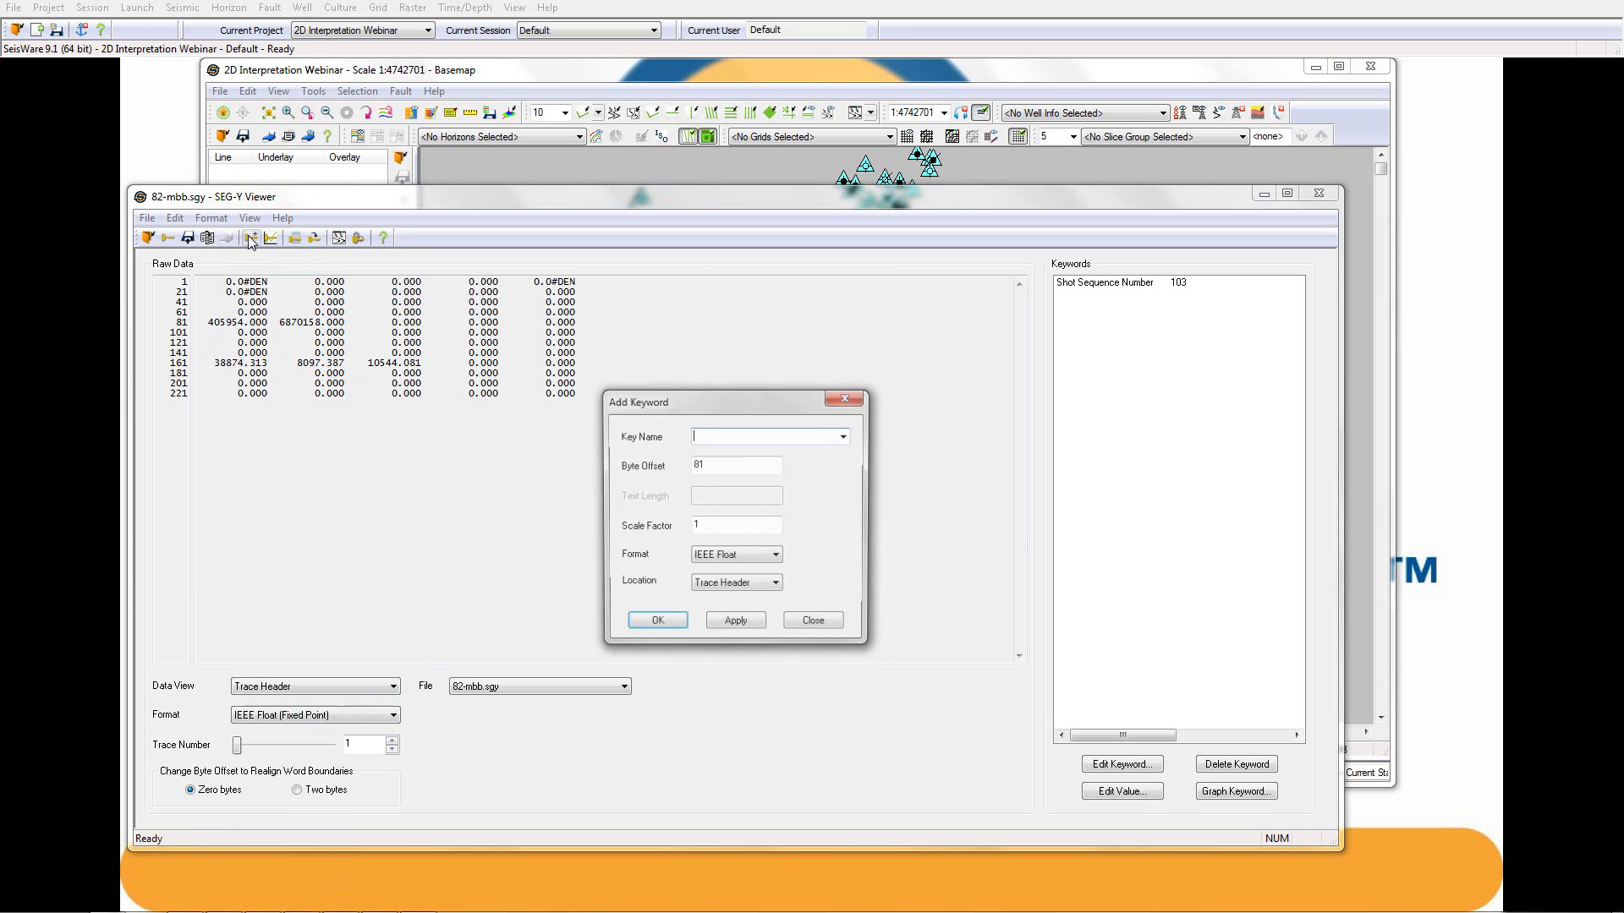
left_click(845, 435)
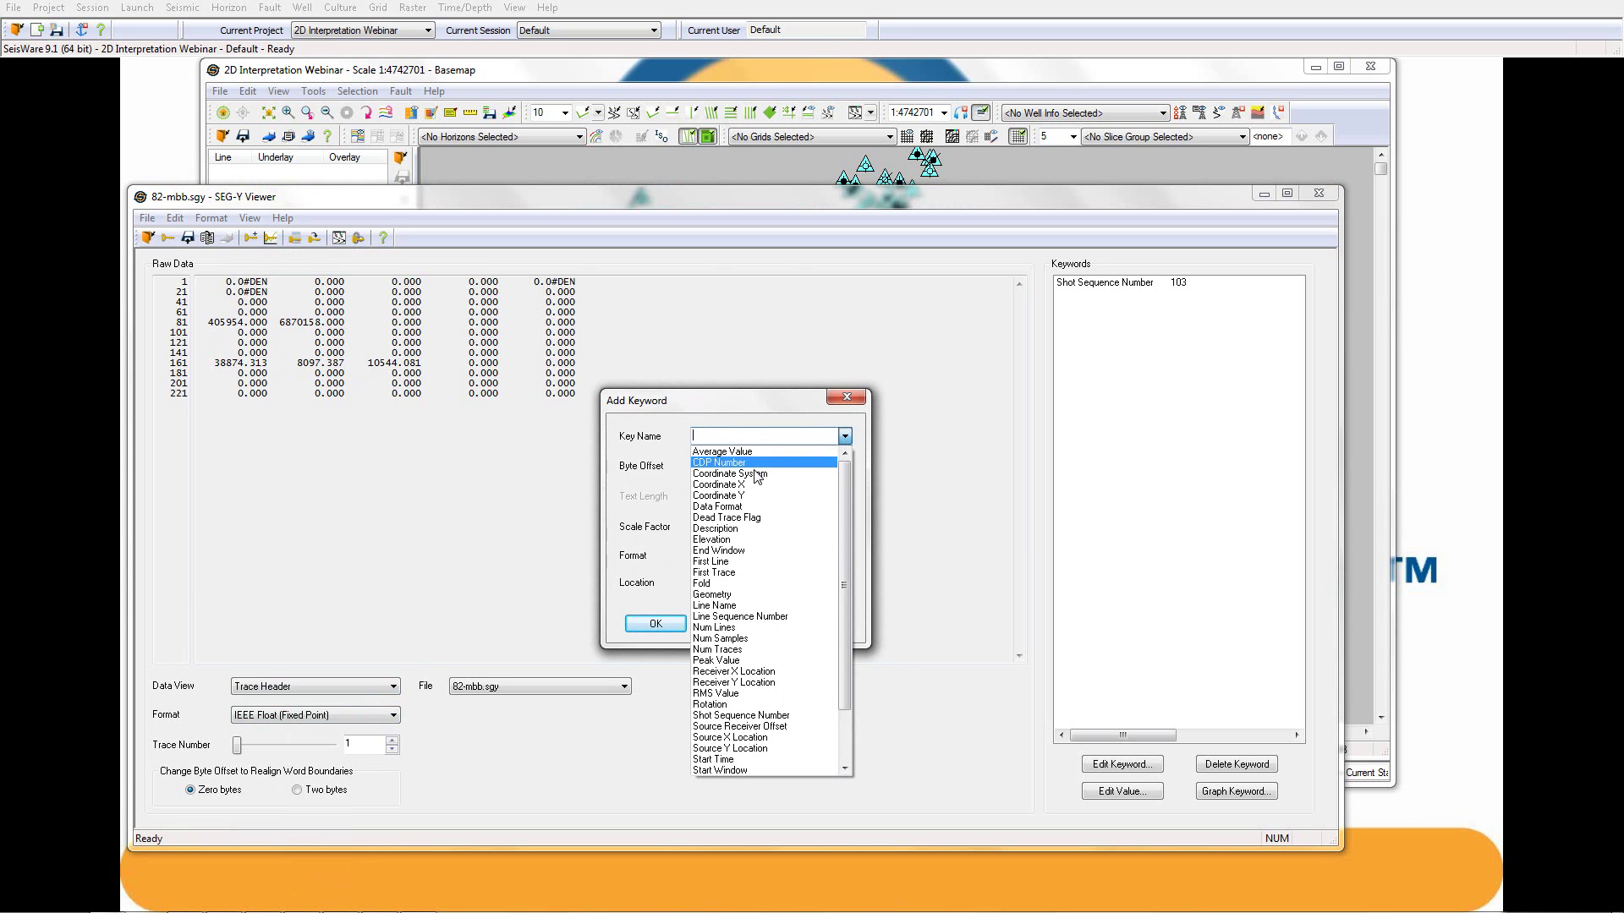
left_click(740, 484)
left_click(675, 624)
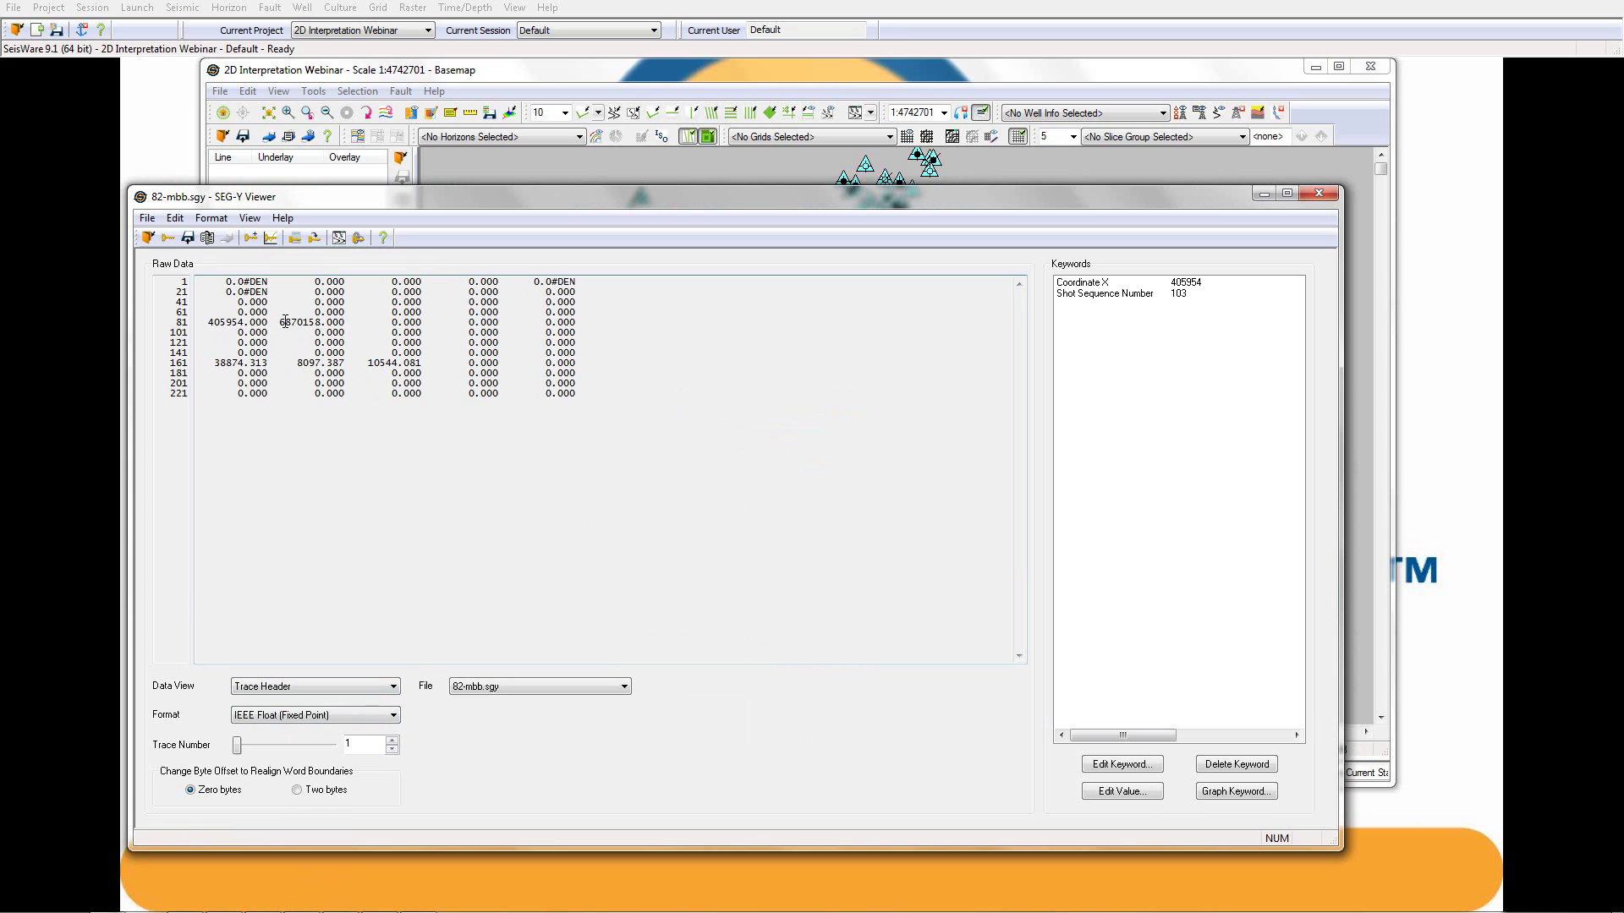
left_click(251, 239)
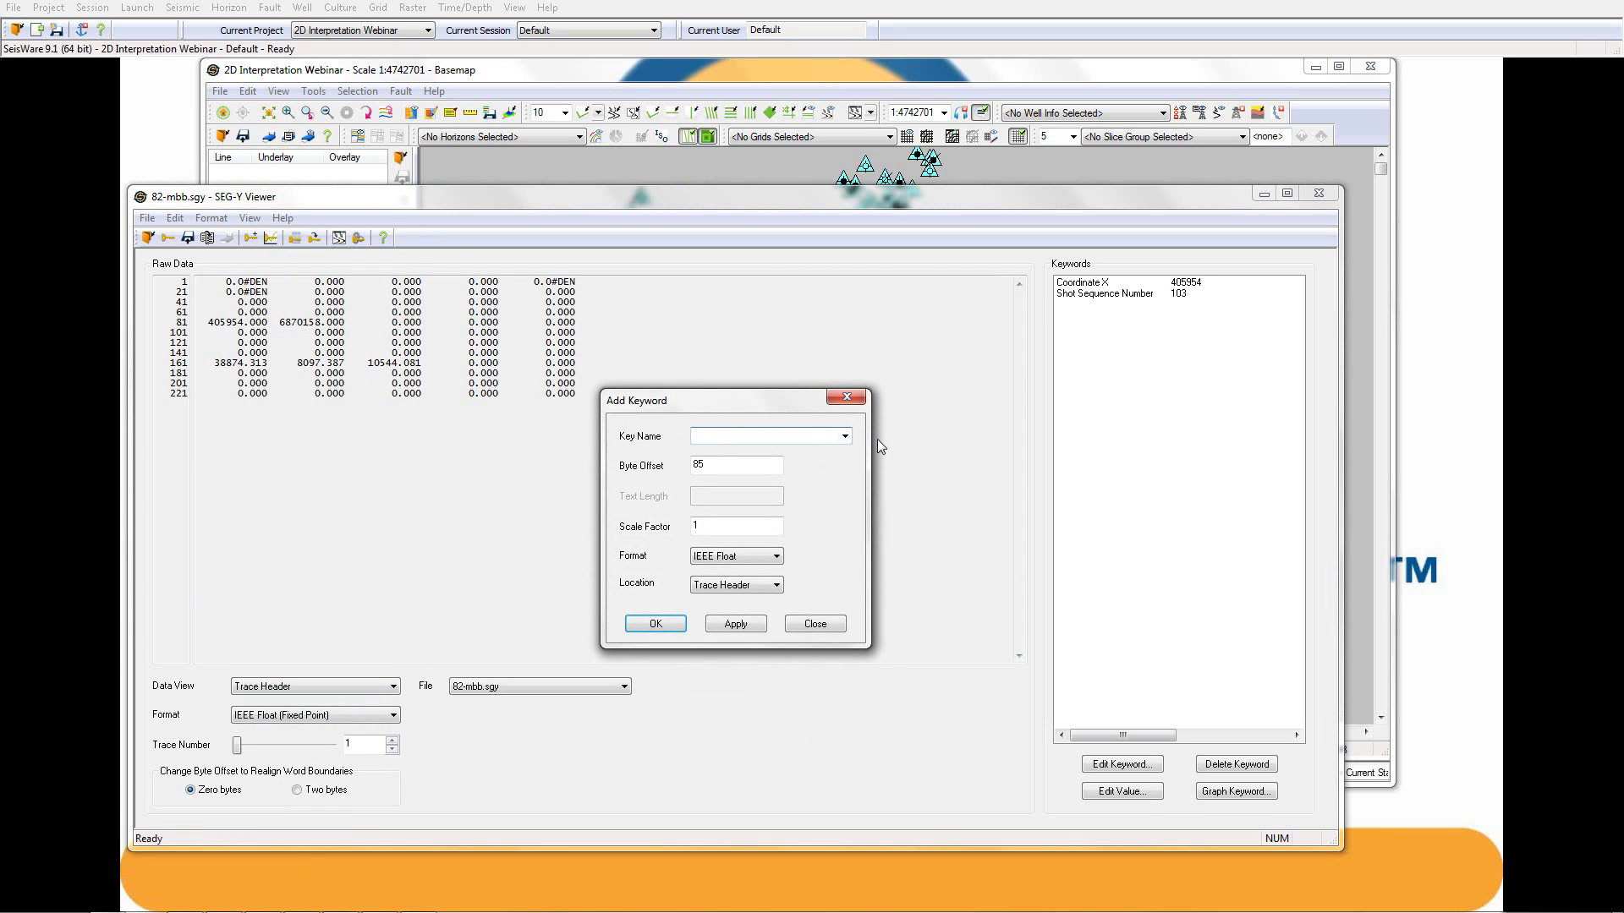
left_click(845, 437)
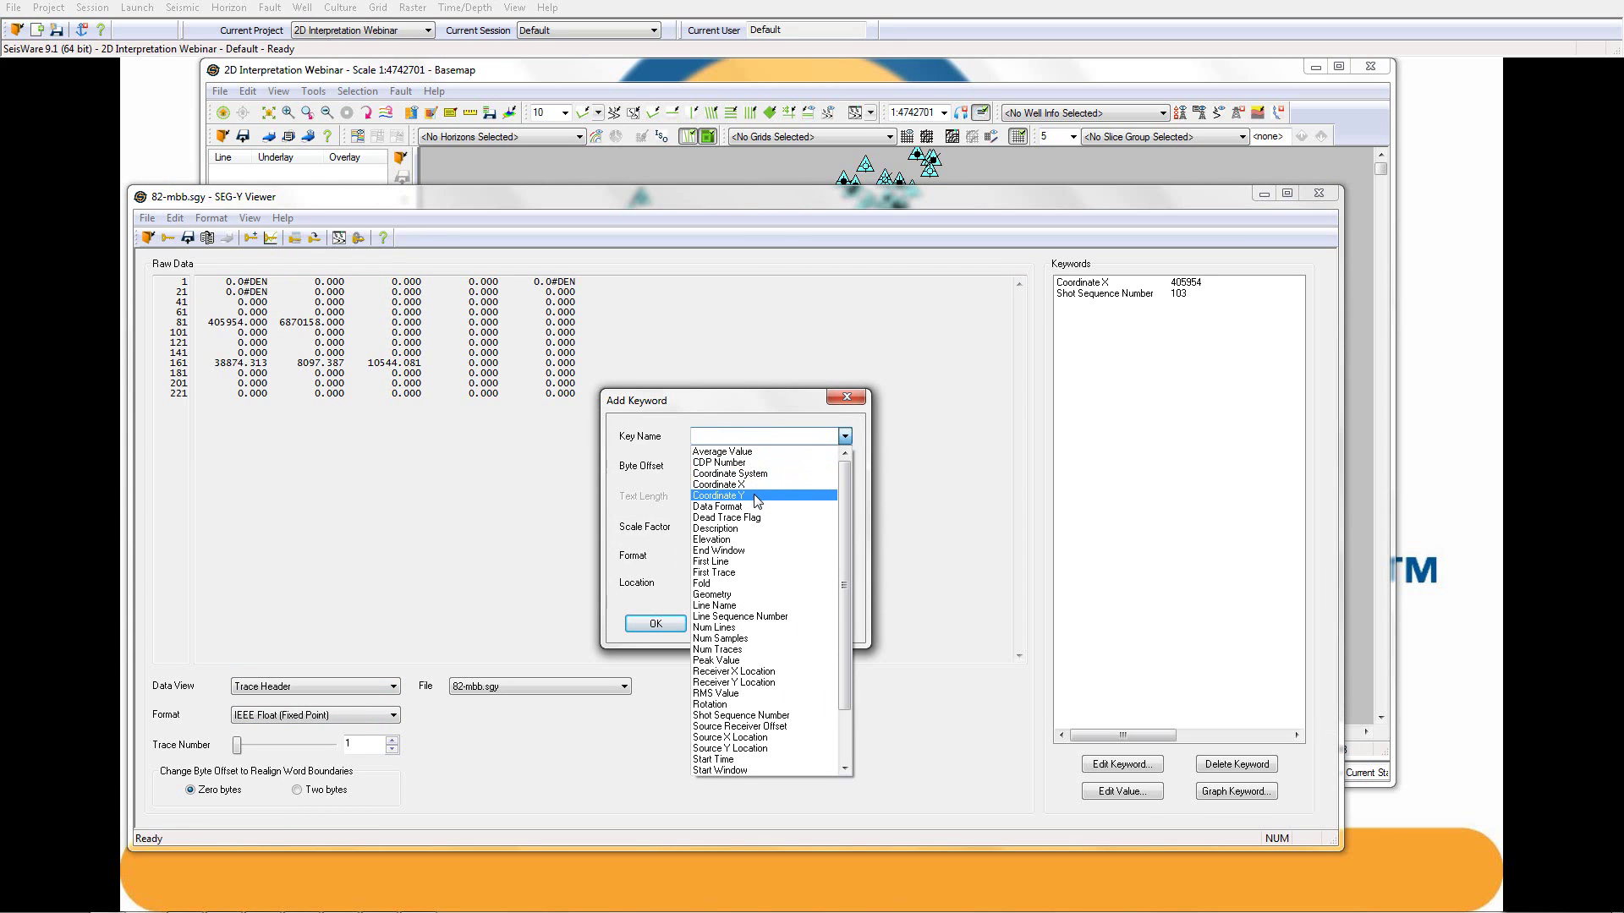
left_click(755, 490)
left_click(656, 624)
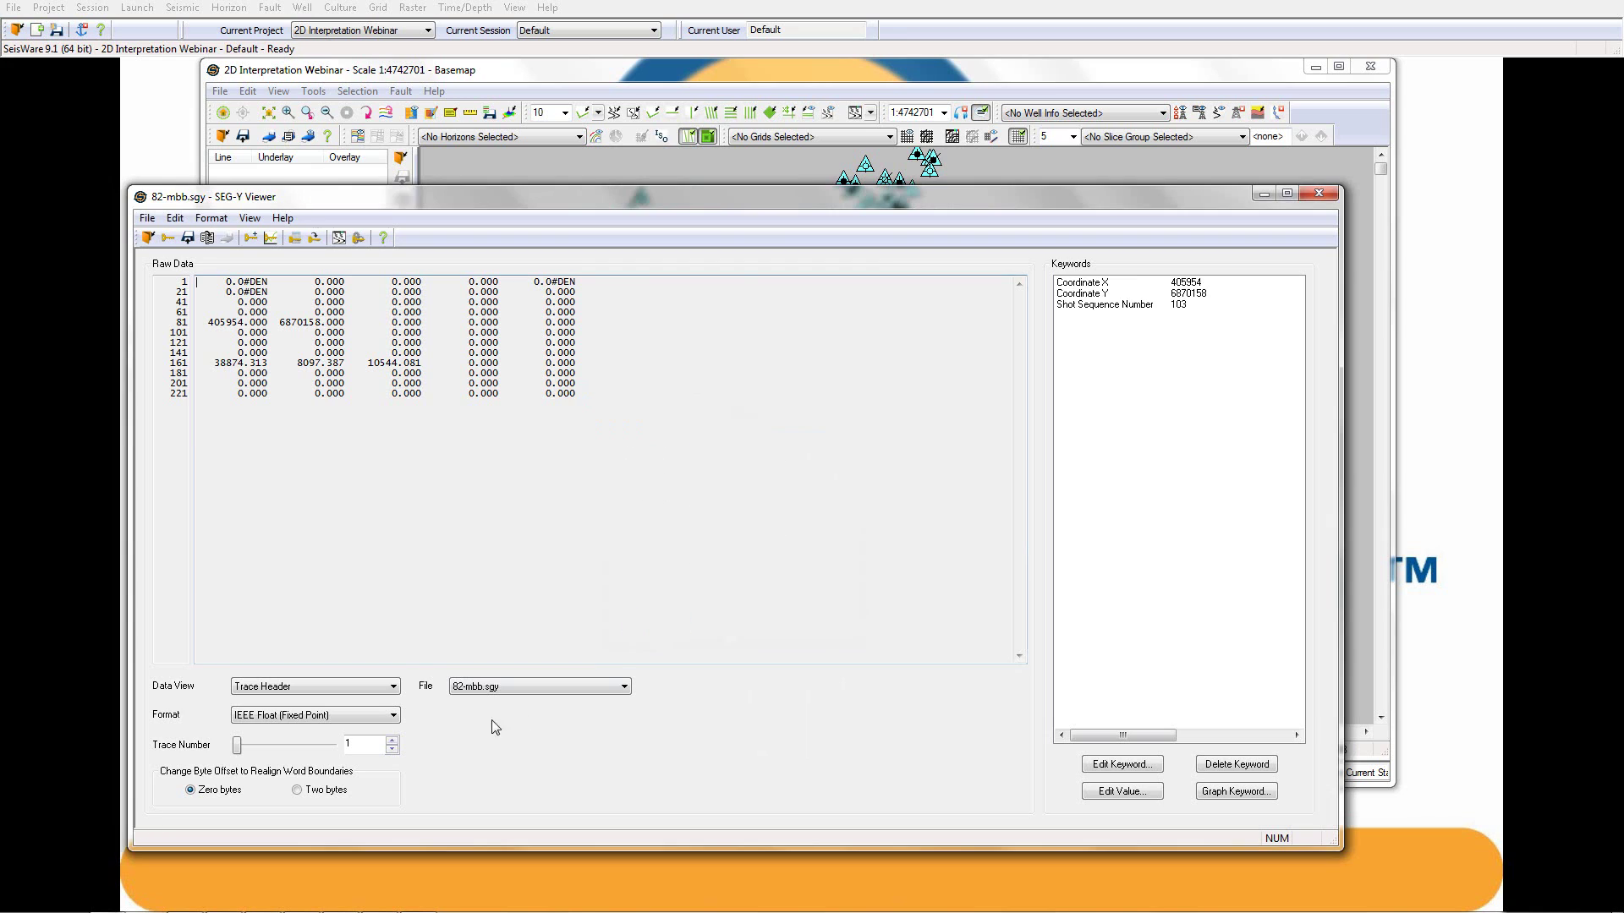
left_click(349, 720)
left_click(339, 799)
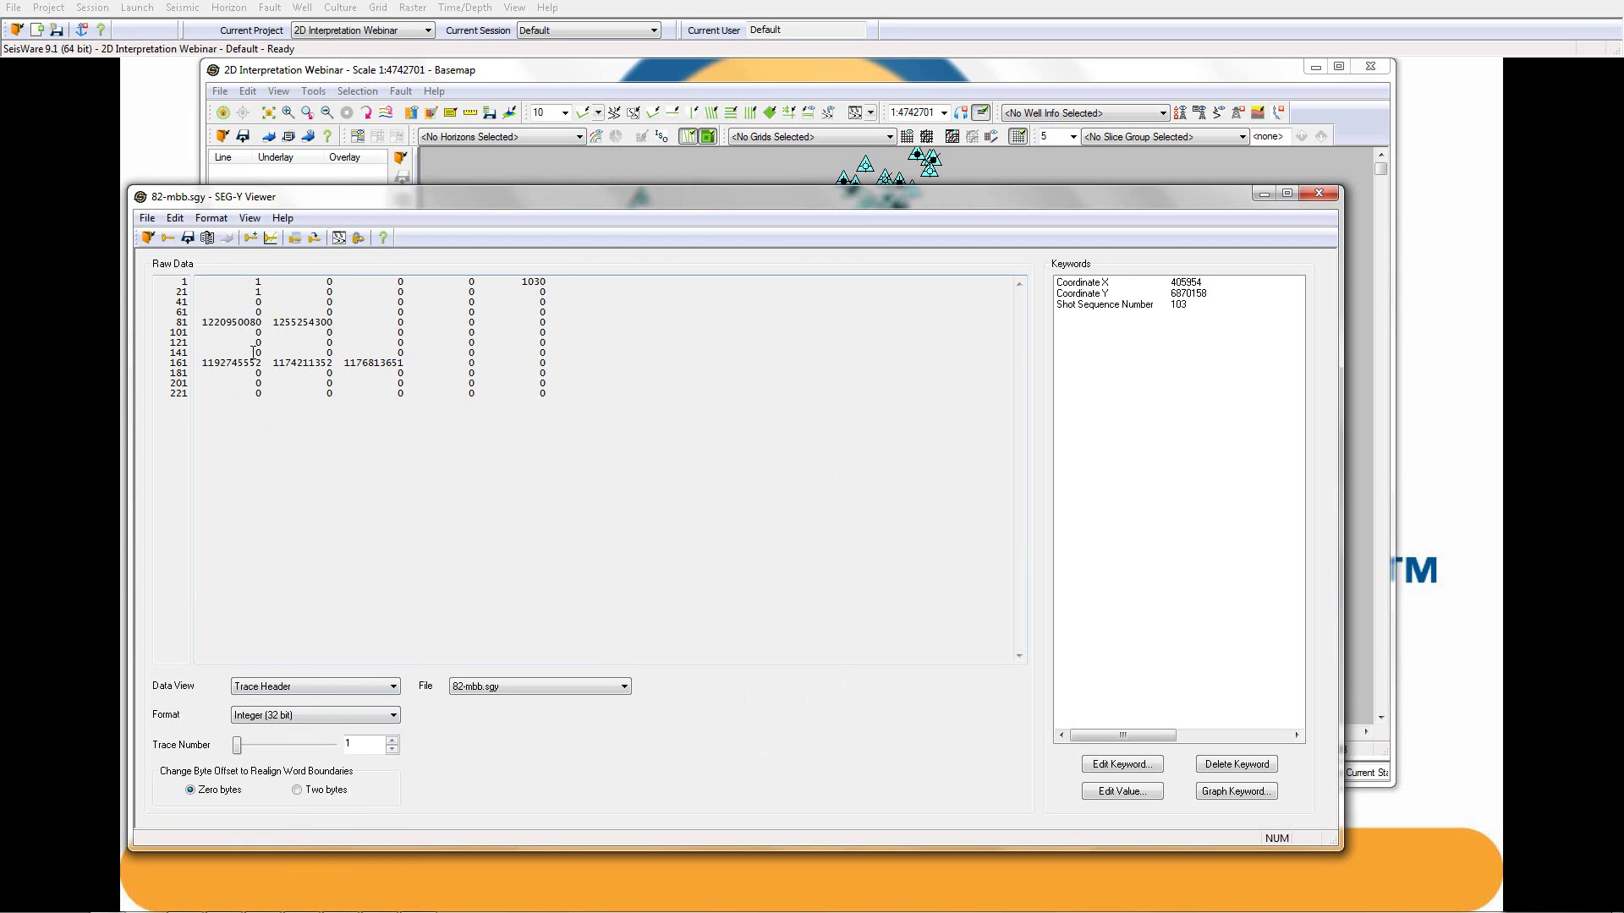
Add a CDP Number keyword at byte offset 1
left_click(250, 237)
left_click(844, 437)
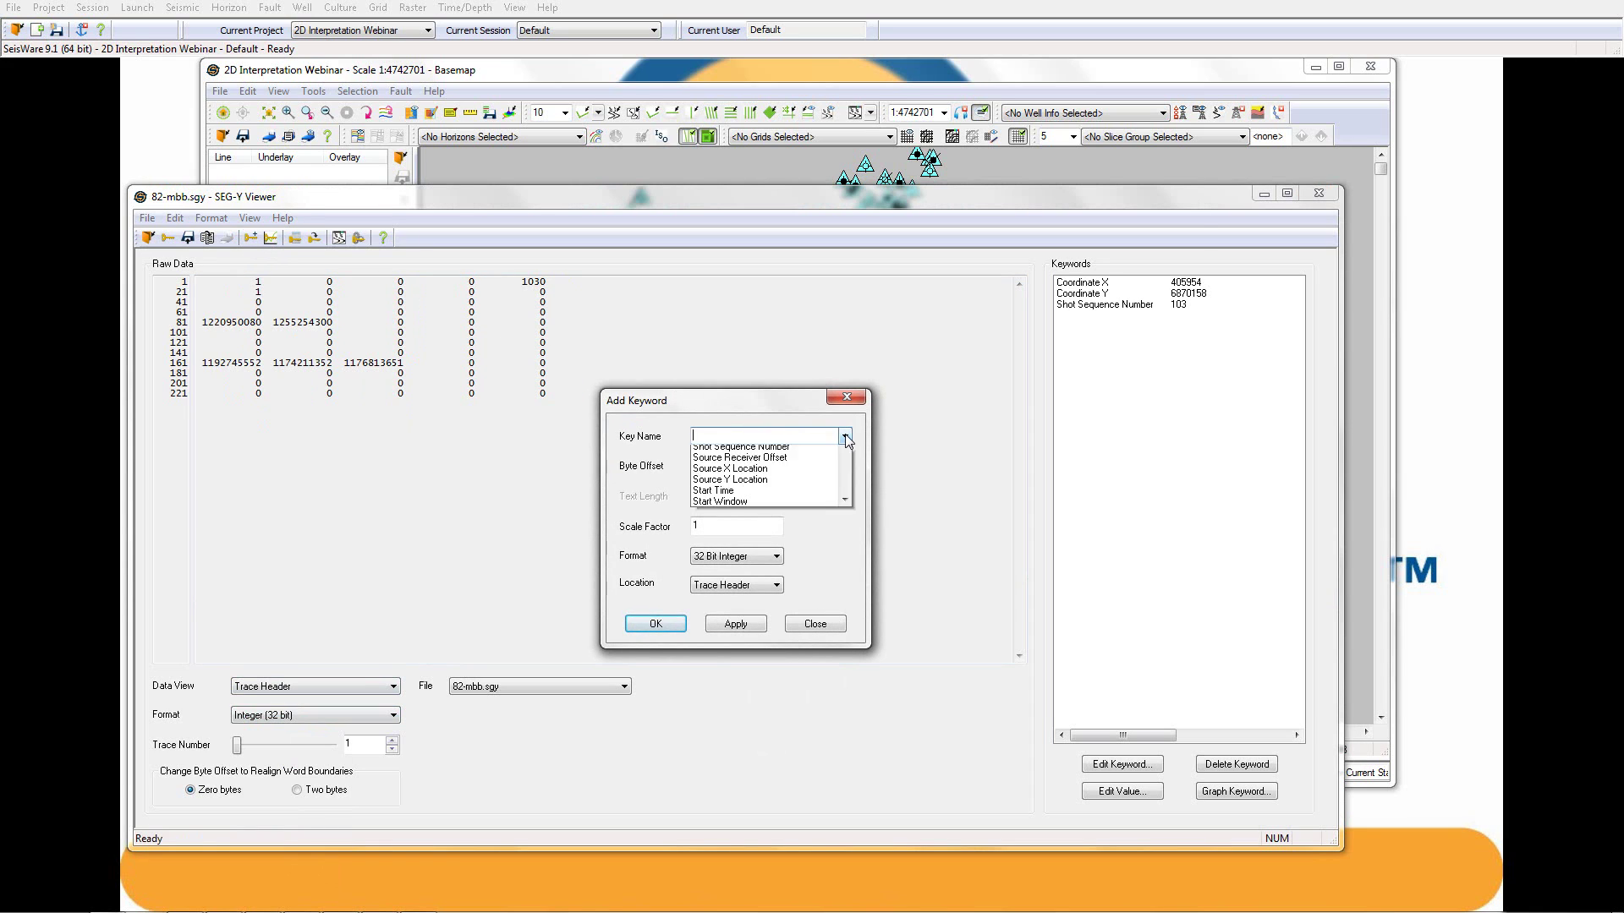
left_click(719, 457)
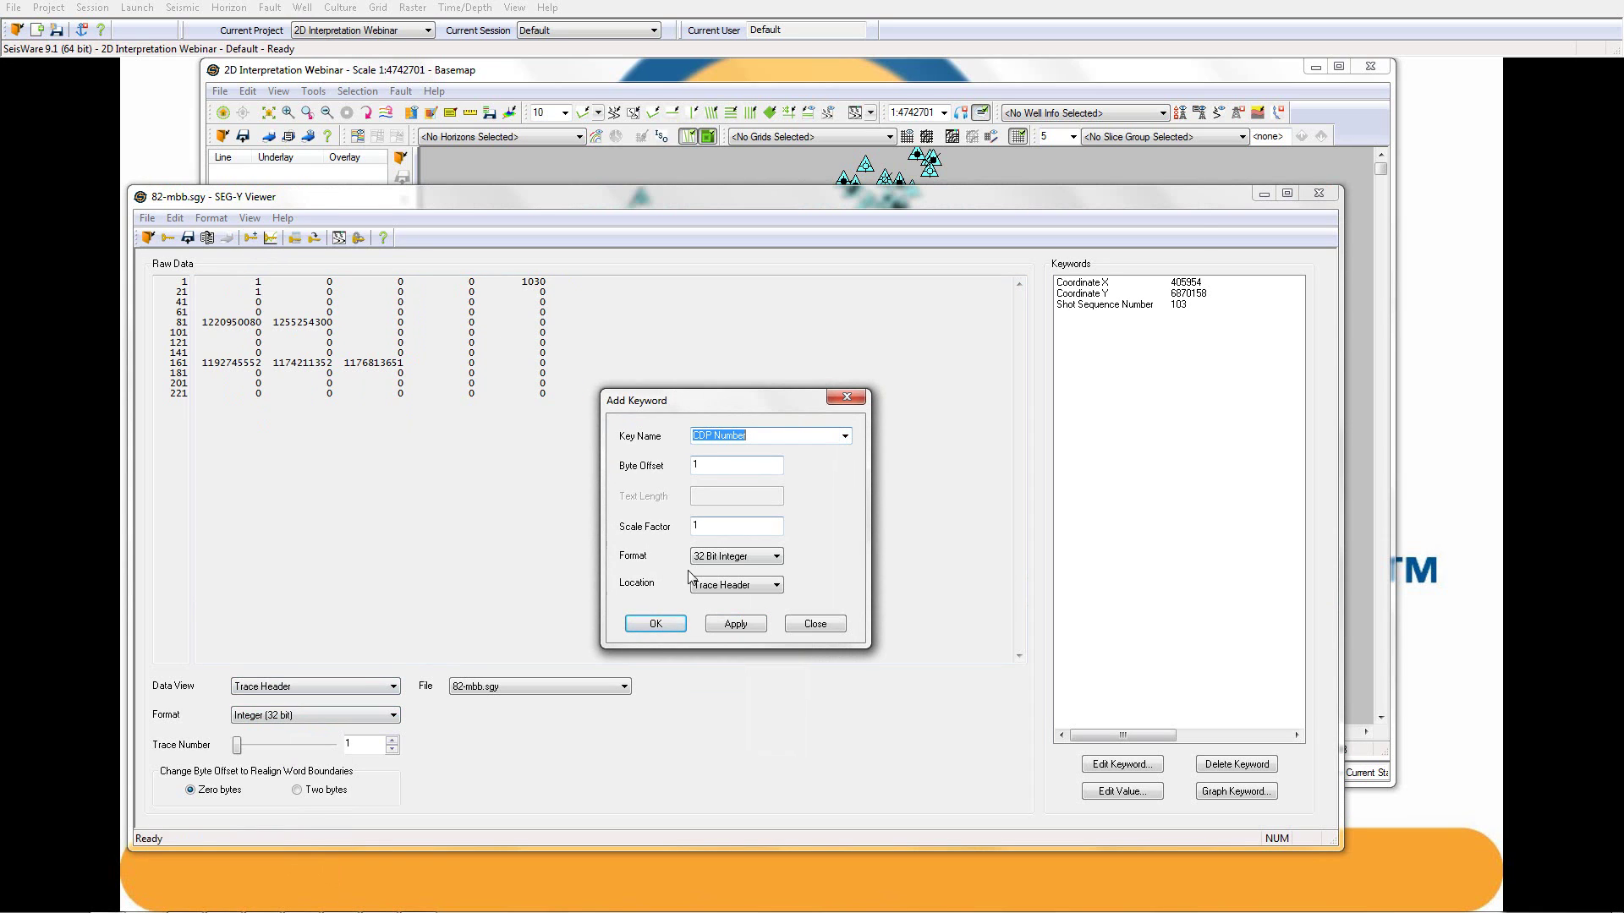
left_click(656, 624)
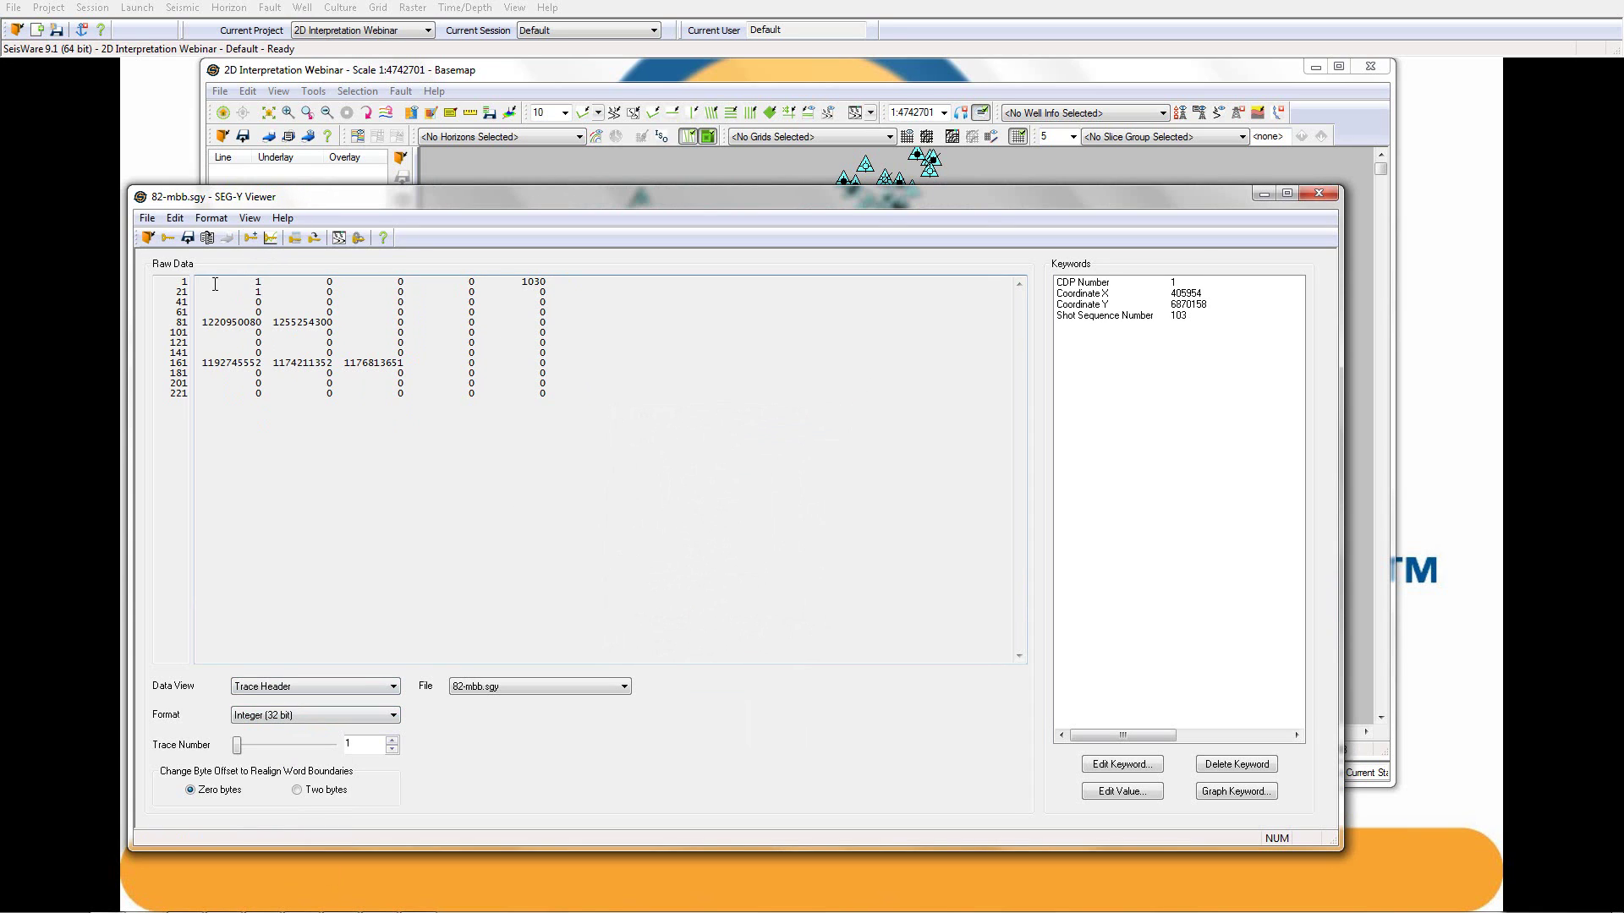
Close the header viewer and save the keywords over the 2d load.kwd file
double_click(142, 198)
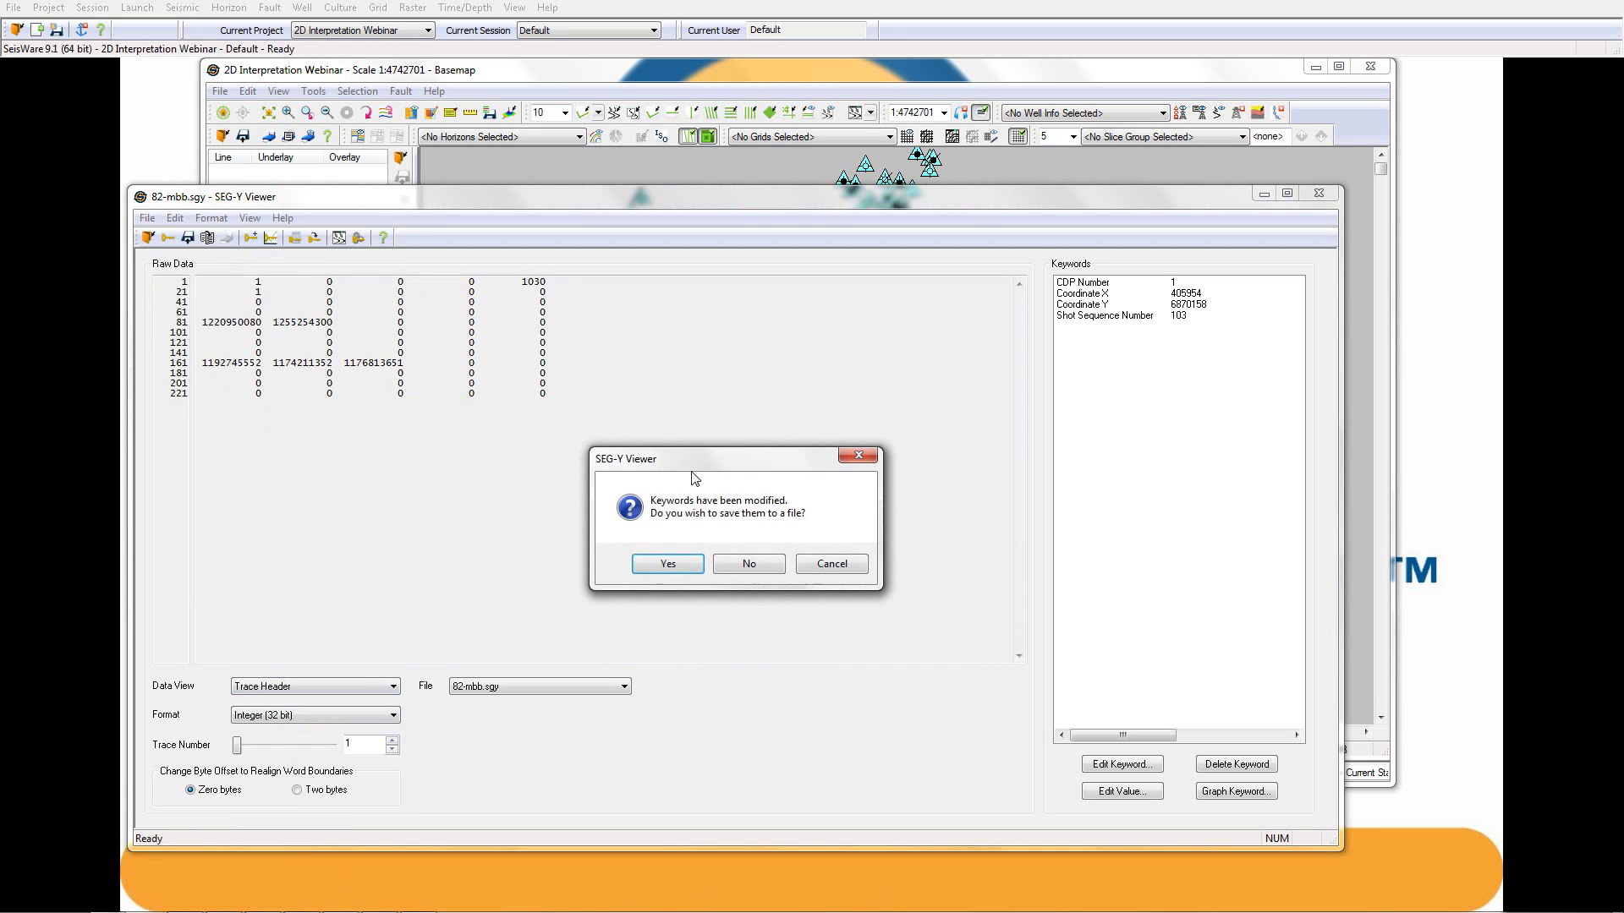
left_click(669, 564)
type("2")
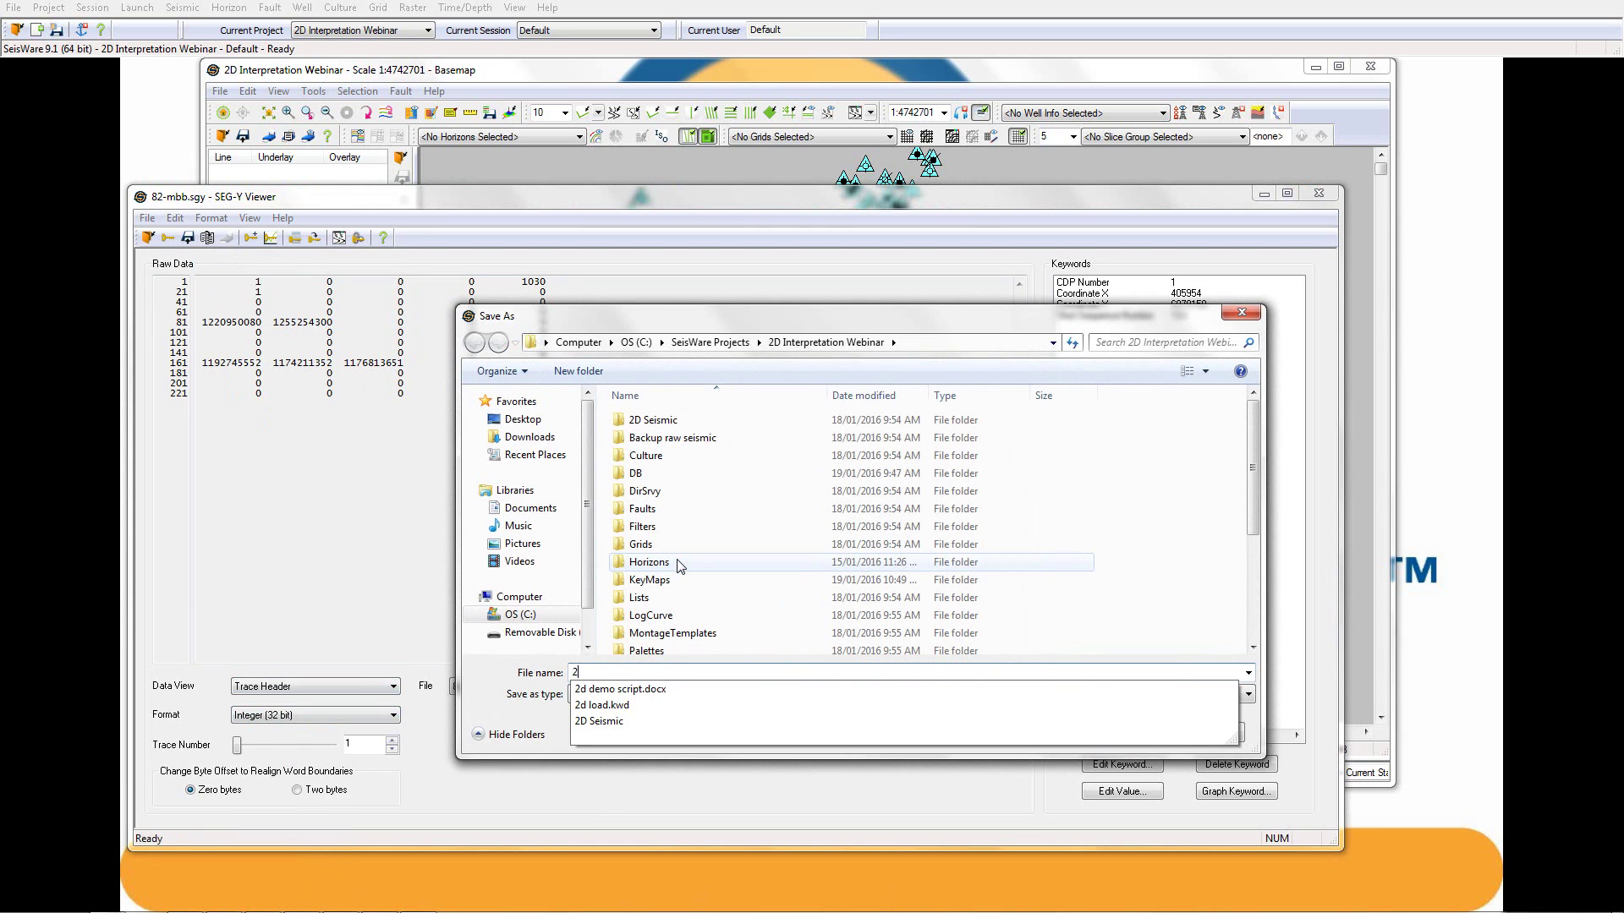
type("D")
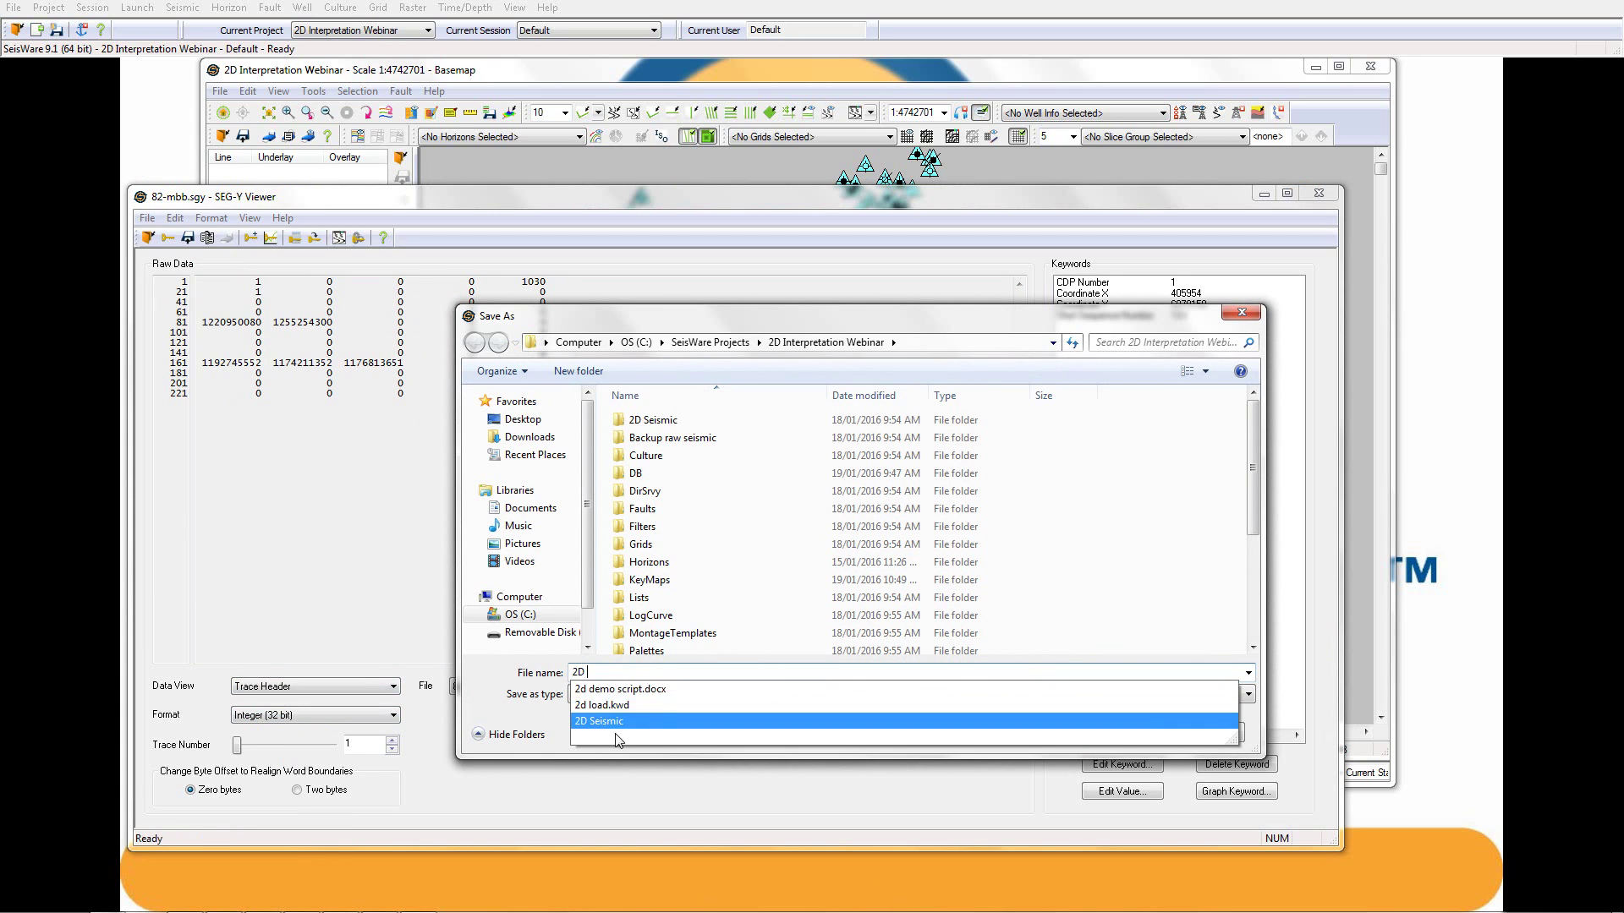
left_click(816, 704)
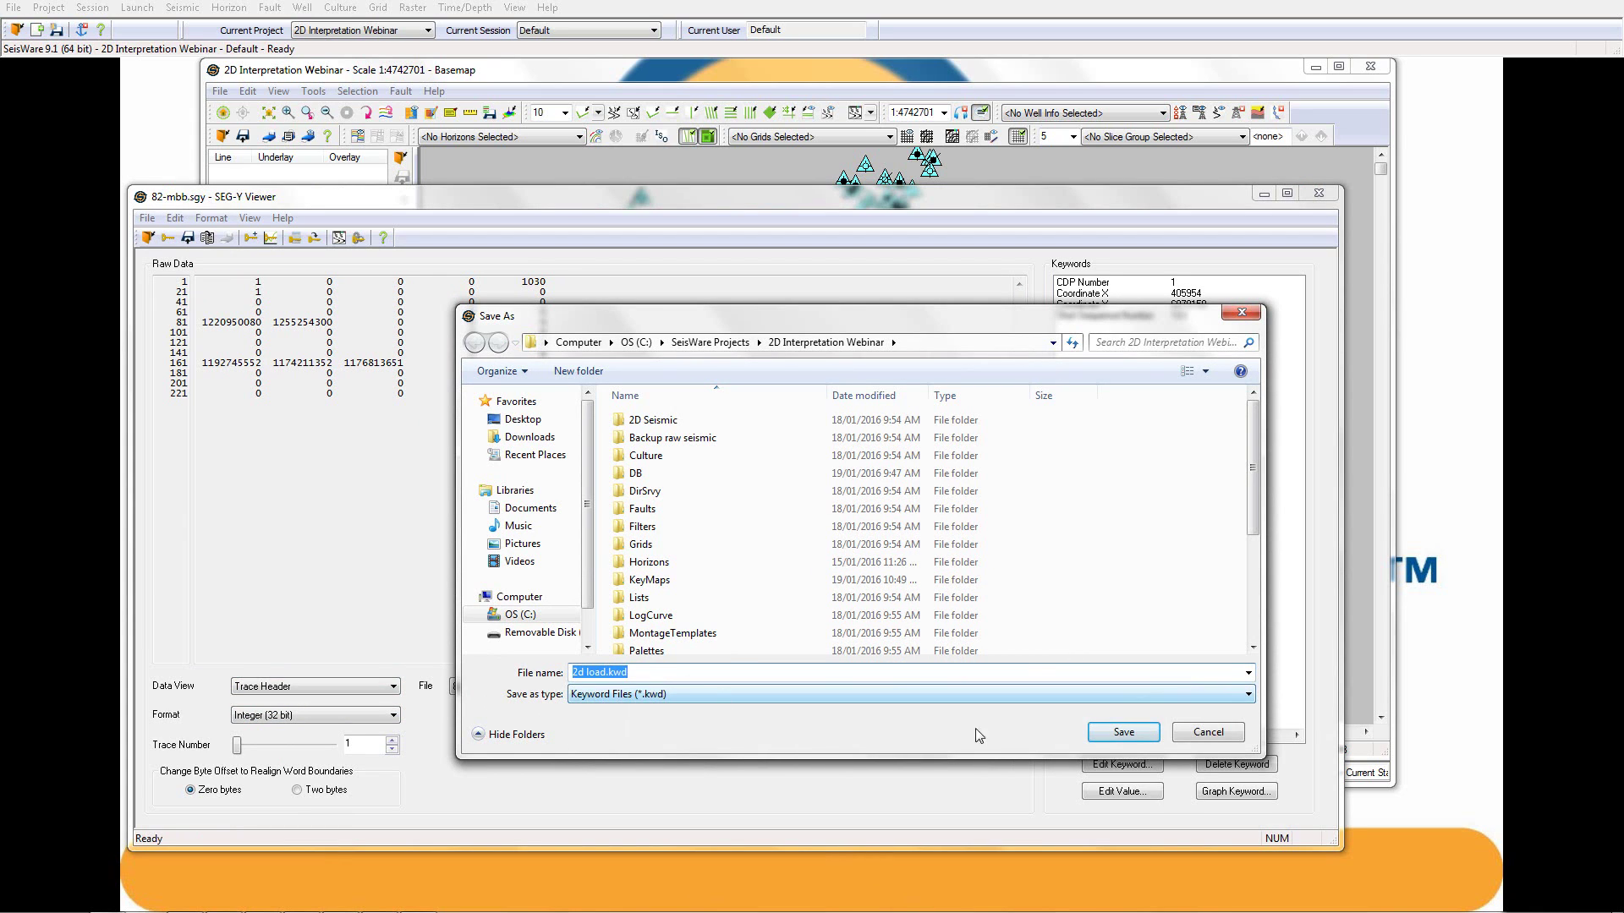
left_click(1133, 743)
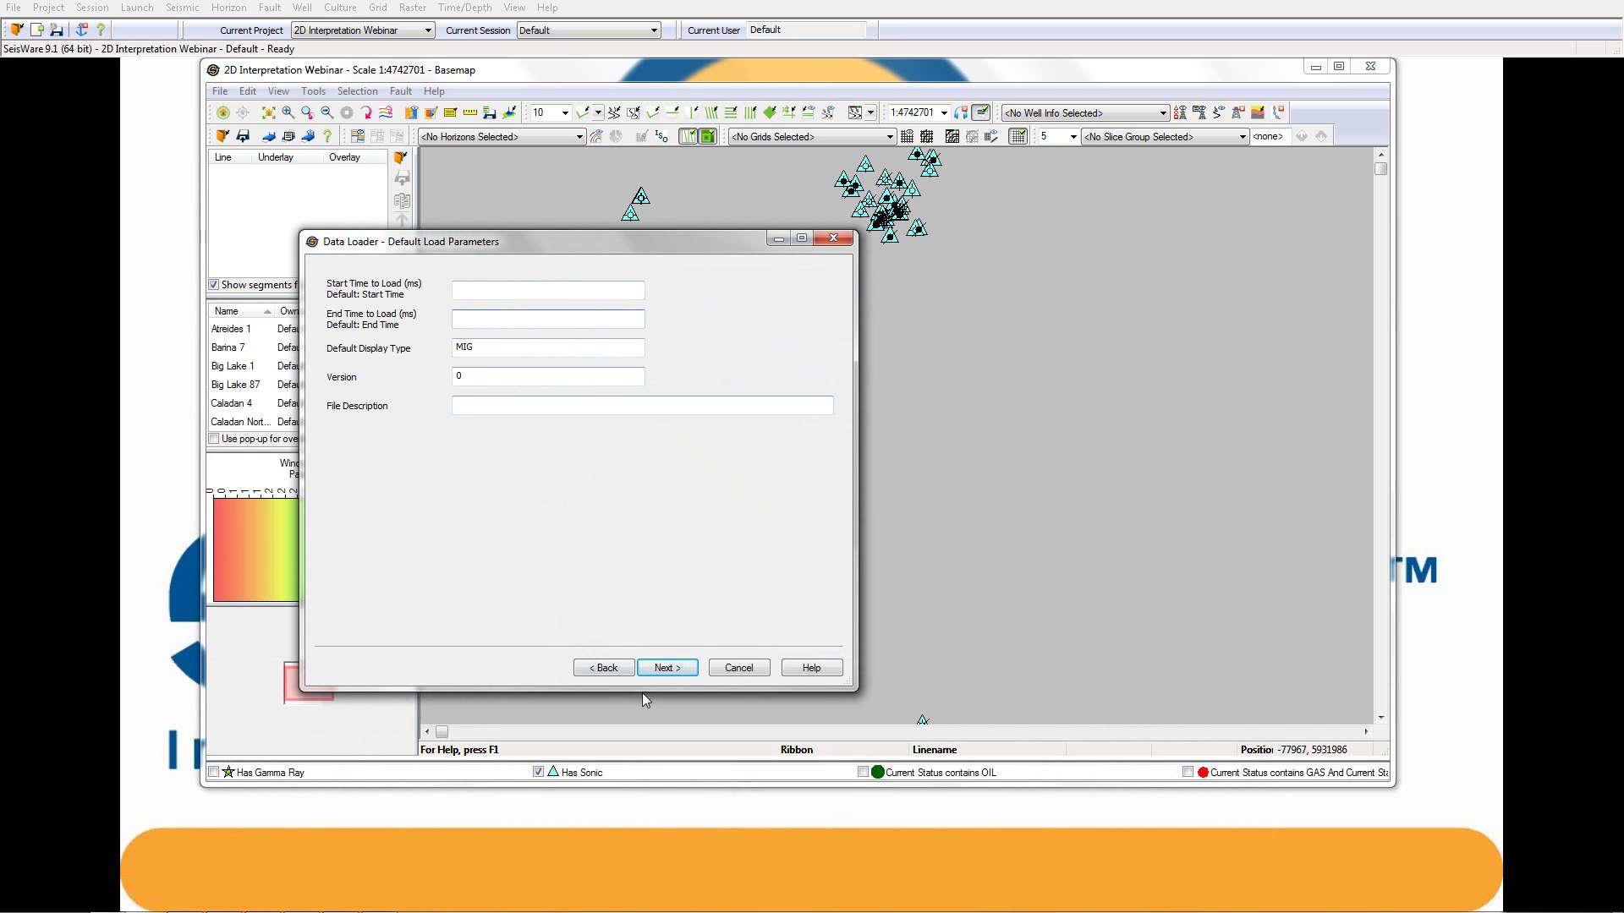
Advance to the Individual File Parameters page and review the listed 2D lines
left_click(665, 669)
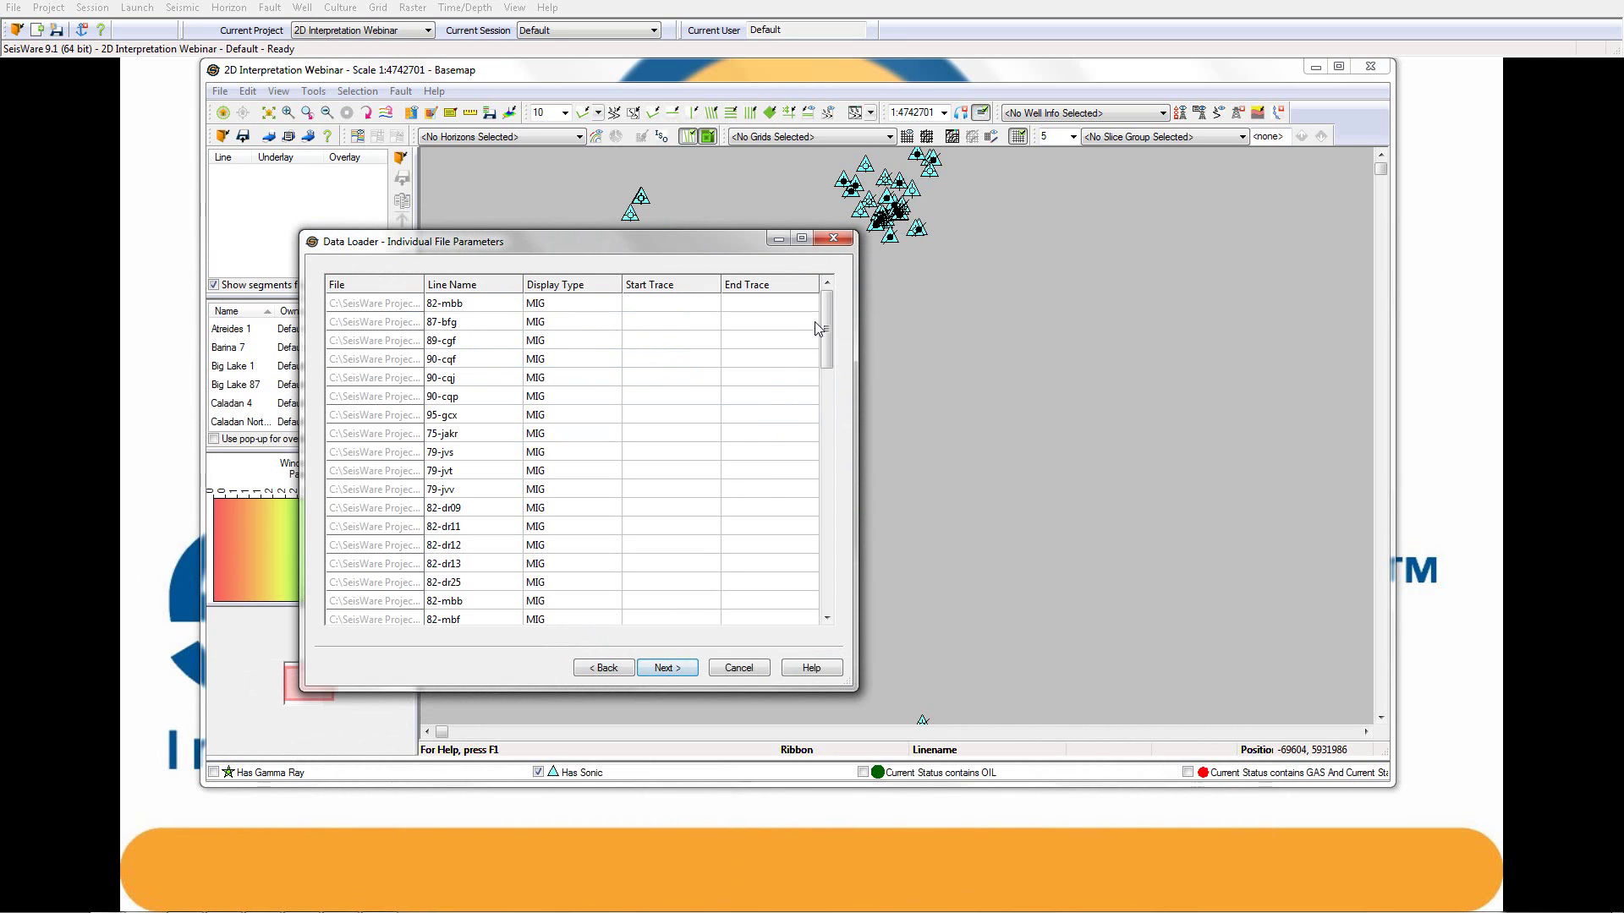
mouse_move(829, 311)
left_mouse_down()
mouse_move(866, 500)
mouse_move(869, 543)
mouse_move(852, 551)
mouse_move(830, 486)
mouse_move(826, 317)
left_mouse_up()
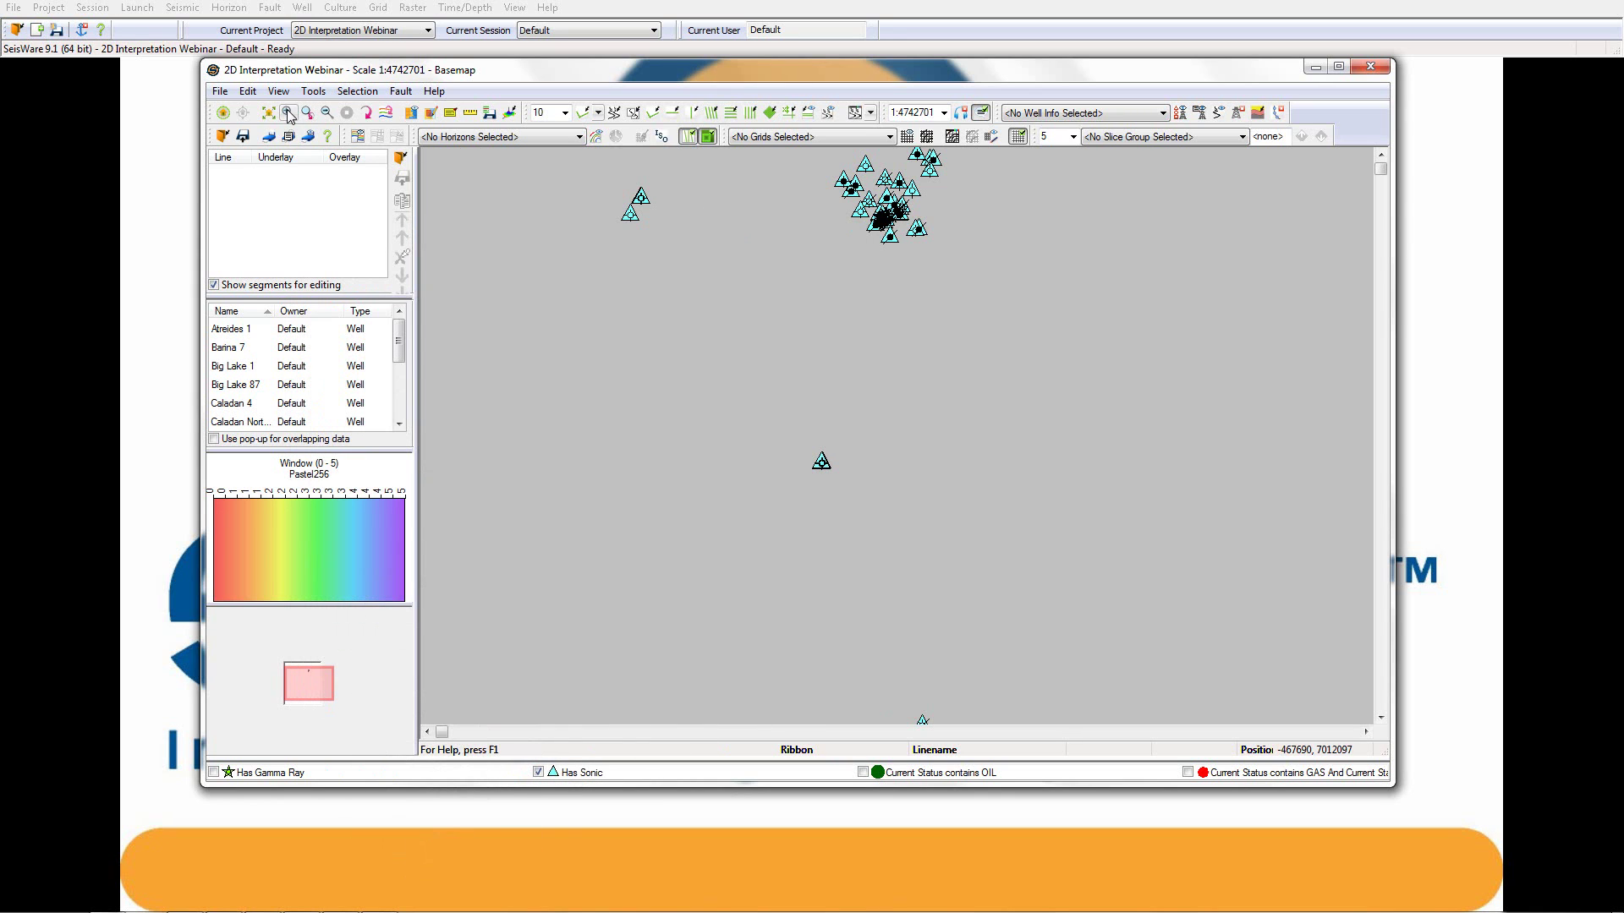
Zoom the basemap onto the well cluster and load the Mistie arbline ec.txt segment file
left_click(288, 116)
left_click_drag(867, 210, 921, 242)
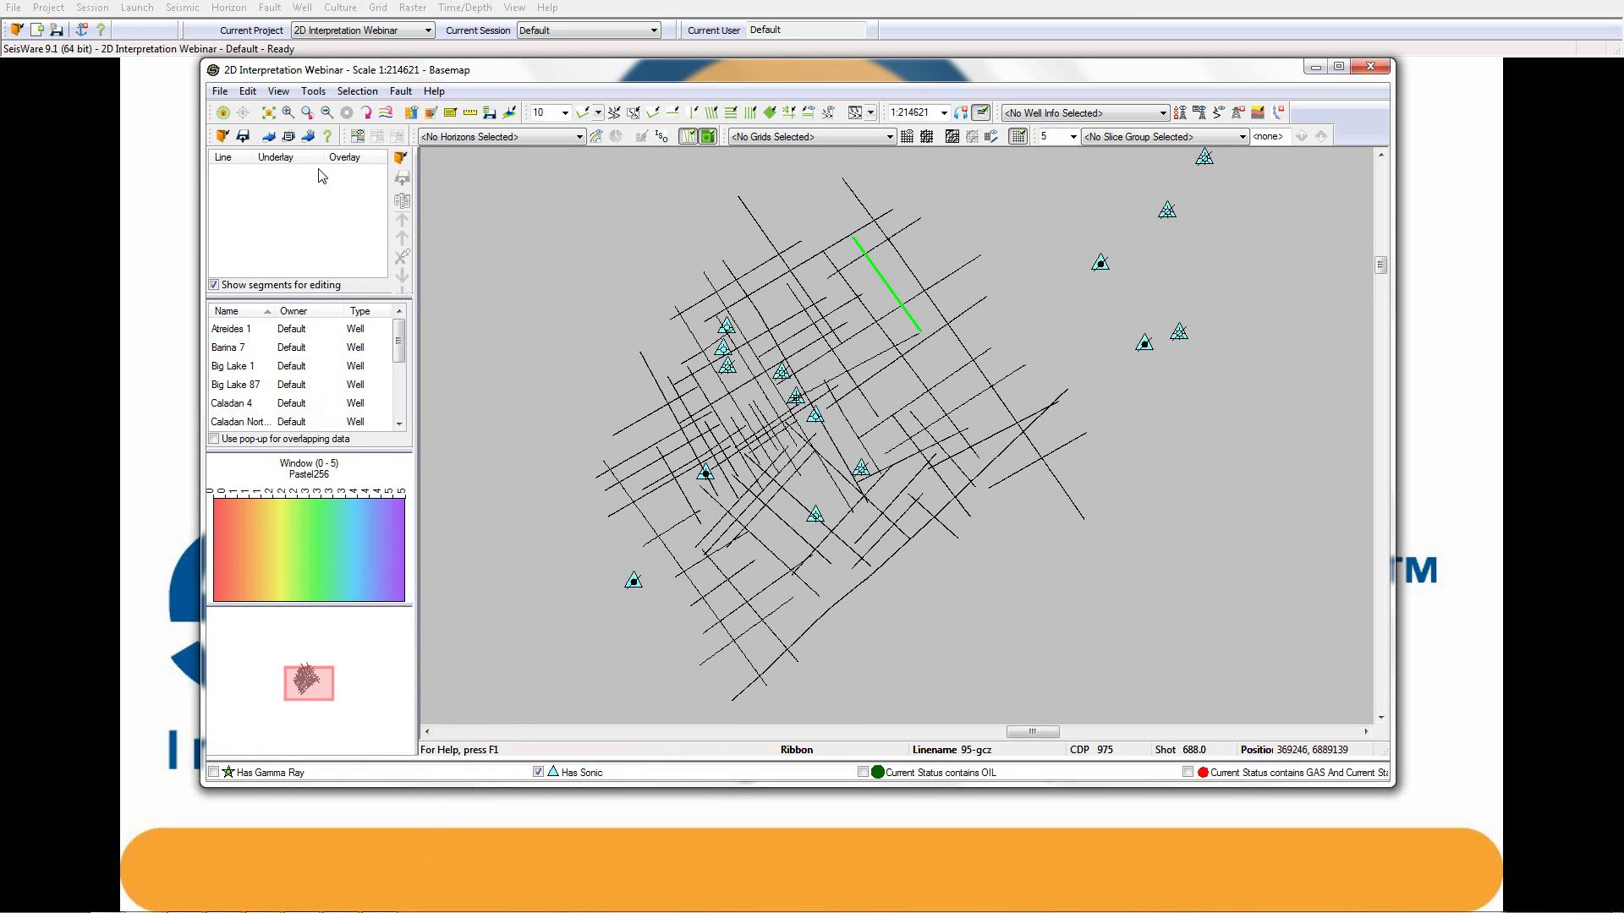
left_click(400, 158)
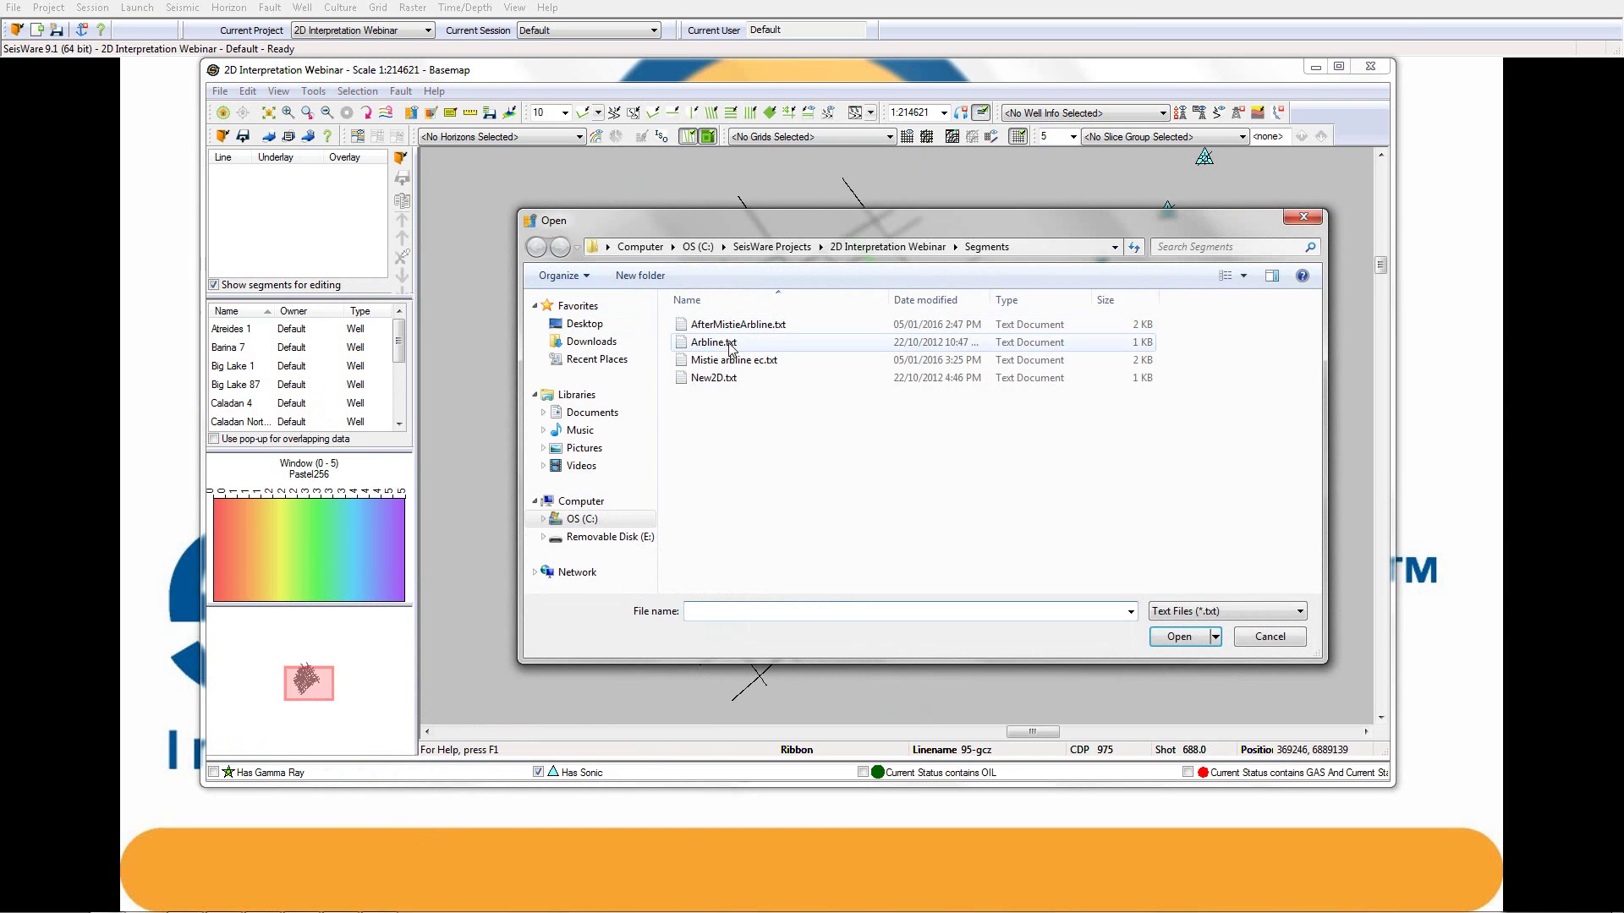
left_click(748, 361)
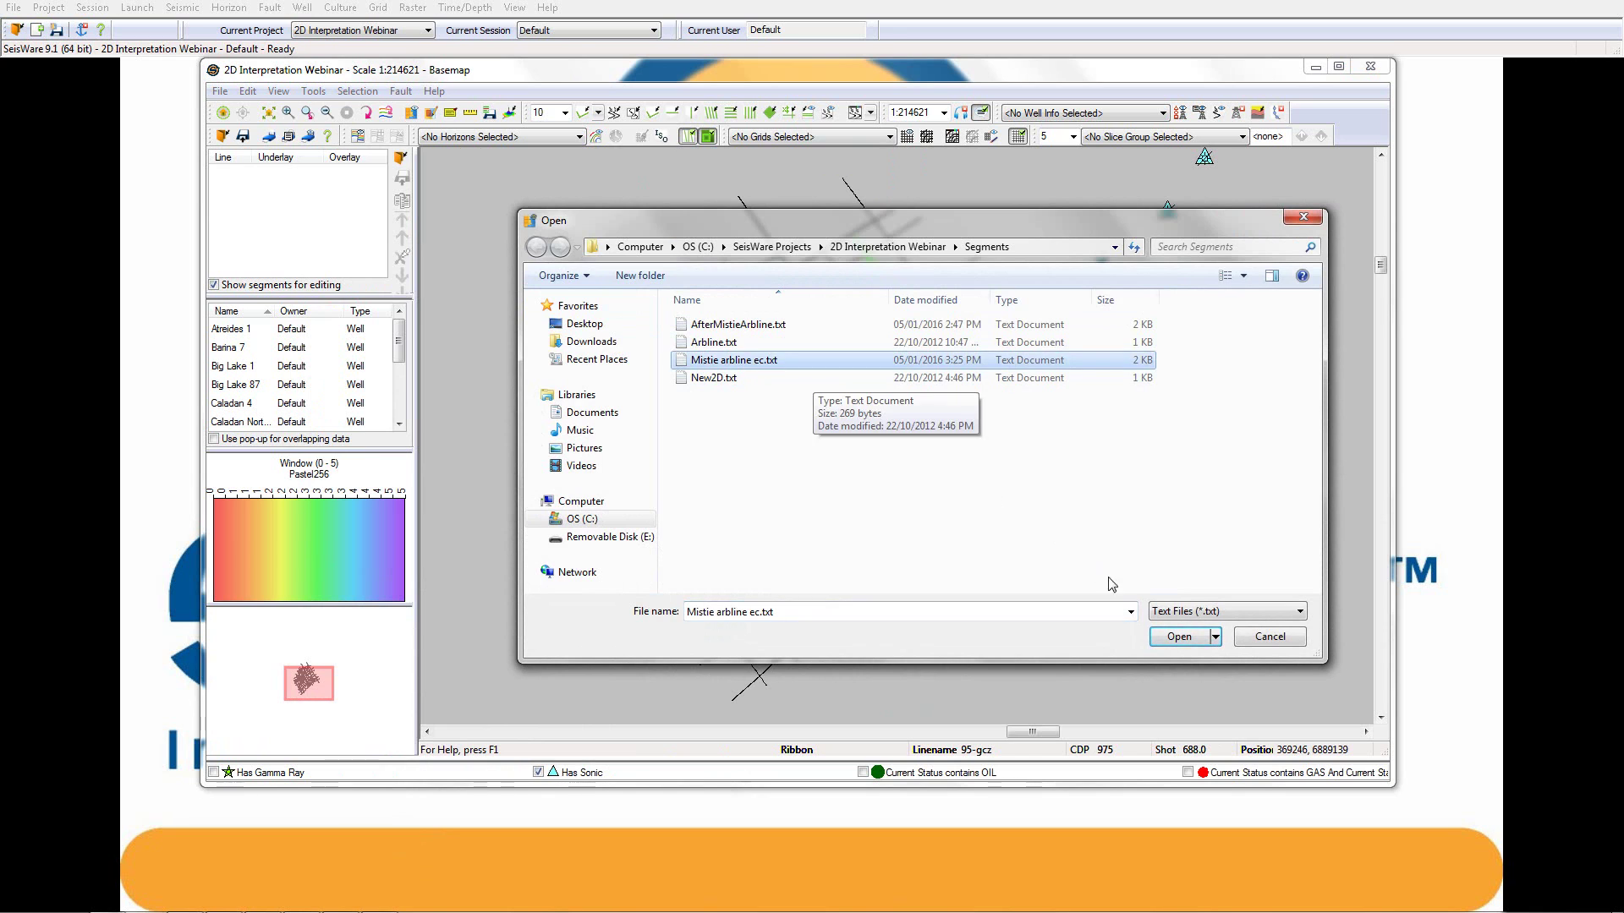
left_click(1180, 638)
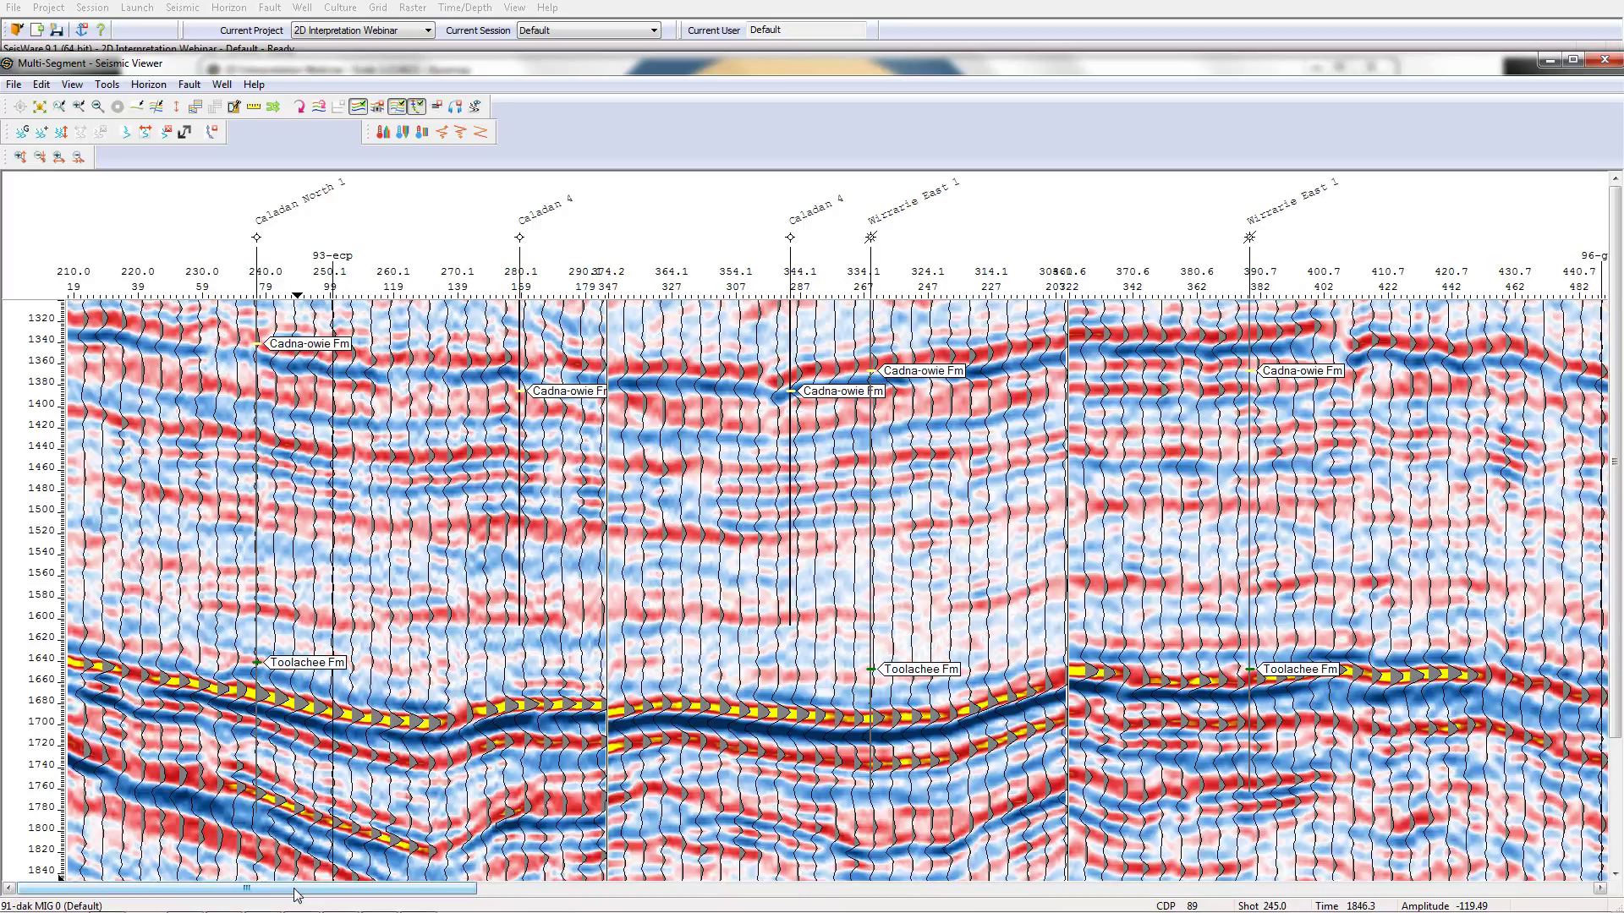
mouse_move(296, 890)
left_mouse_down()
mouse_move(1290, 889)
mouse_move(291, 890)
left_mouse_up()
Insert a Caladan North 1 synthetic from the DT24 sonic beside the well and shift it down to match
left_click(256, 239)
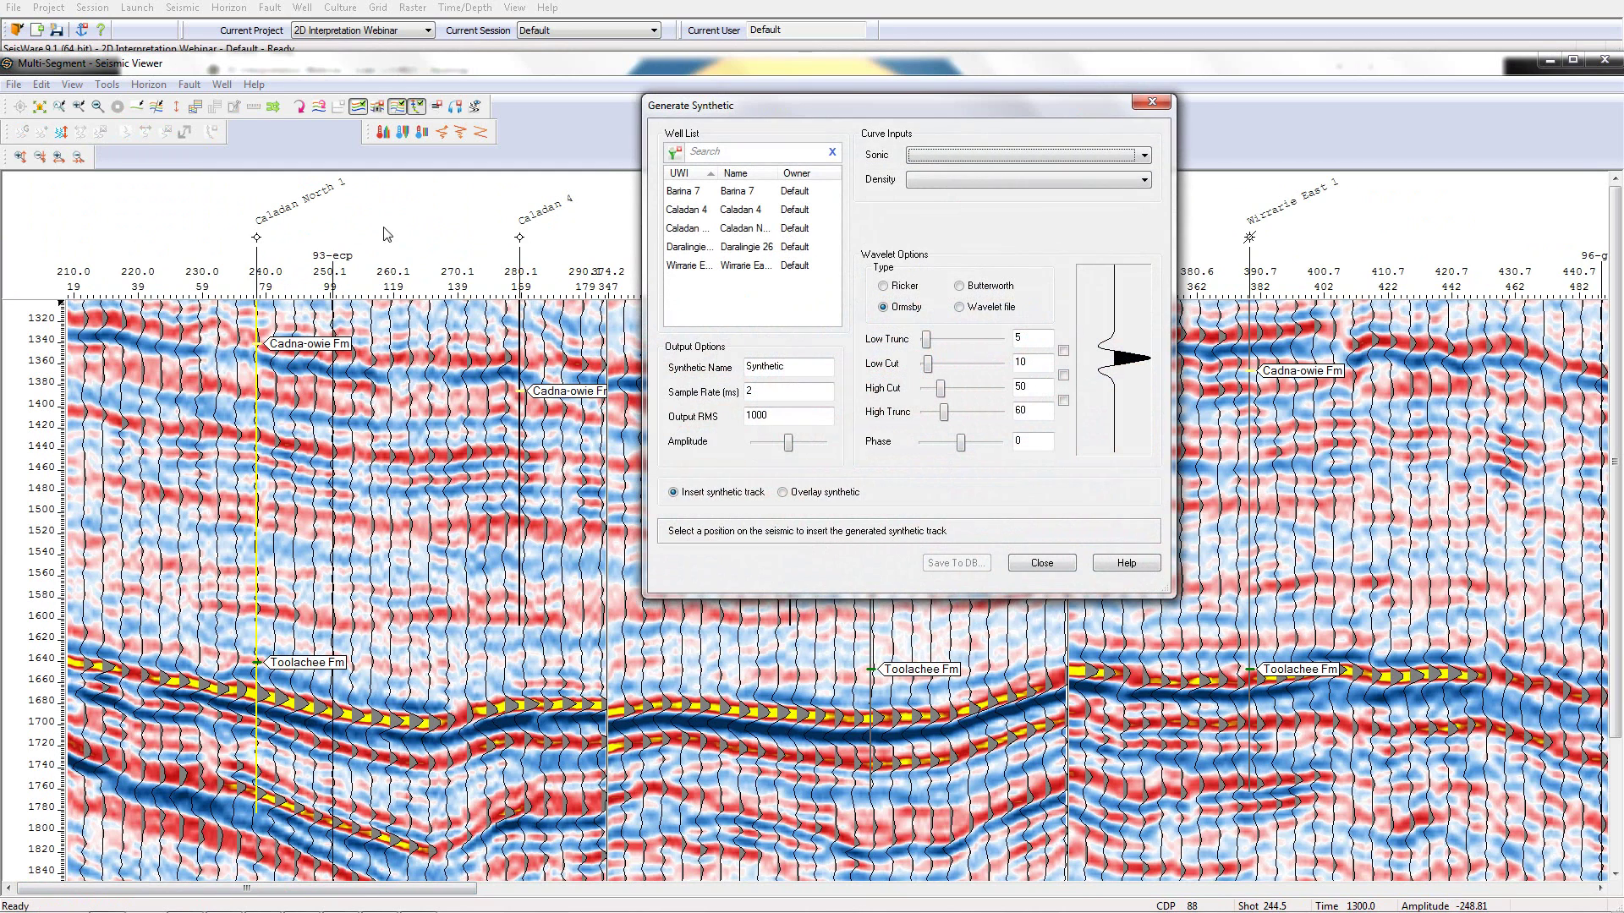
left_click(694, 246)
left_click(724, 233)
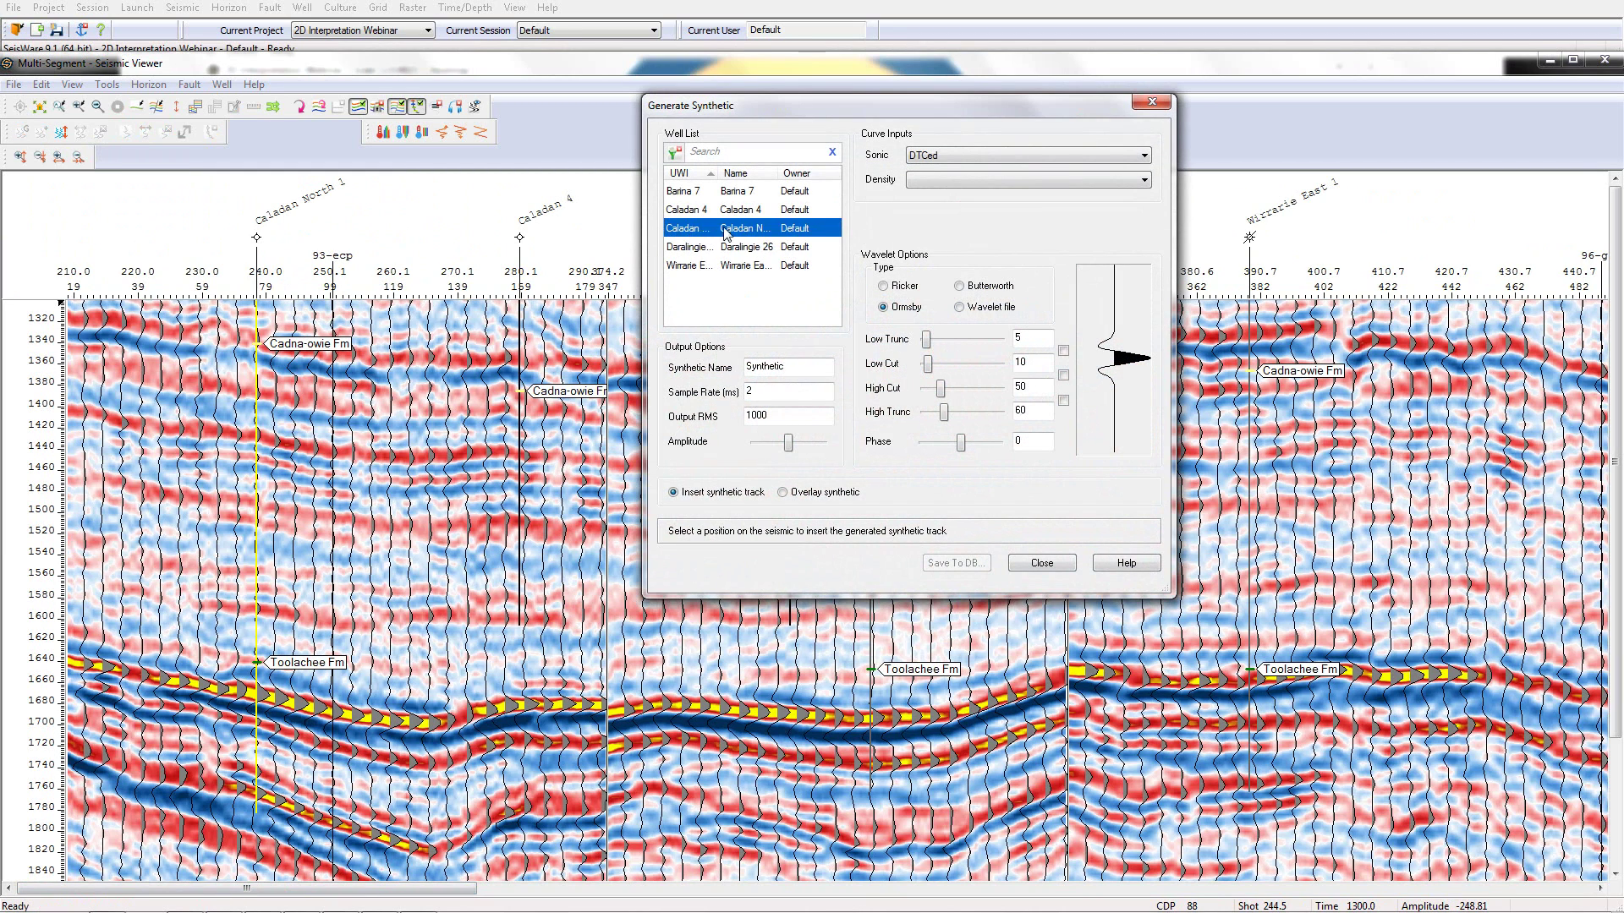
left_click(922, 158)
left_click(925, 219)
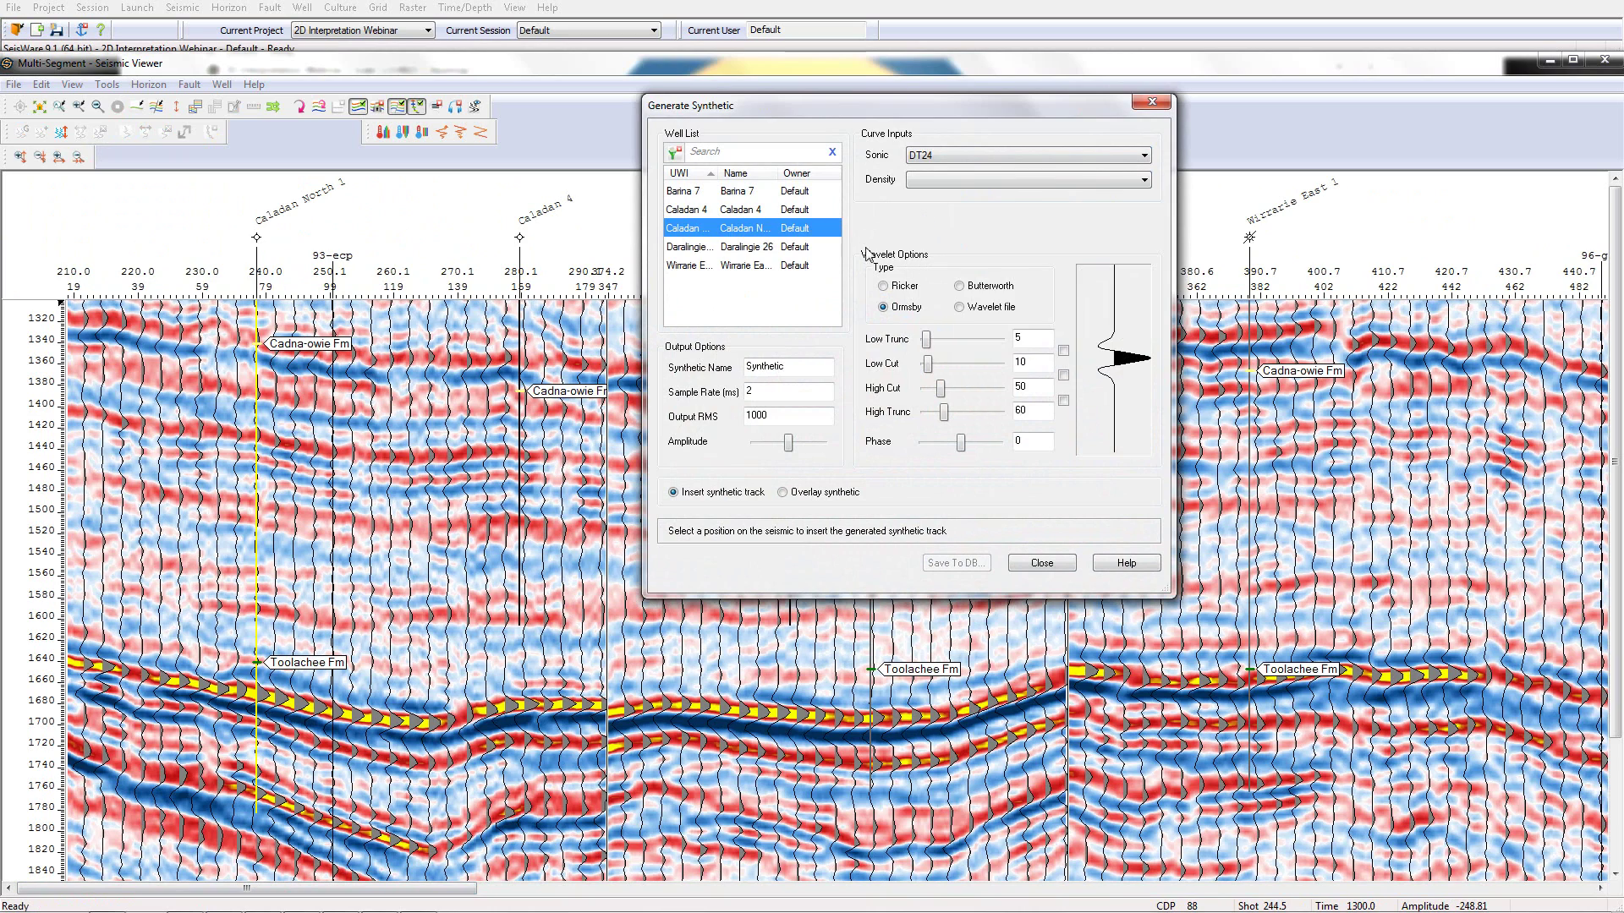
left_click(264, 372)
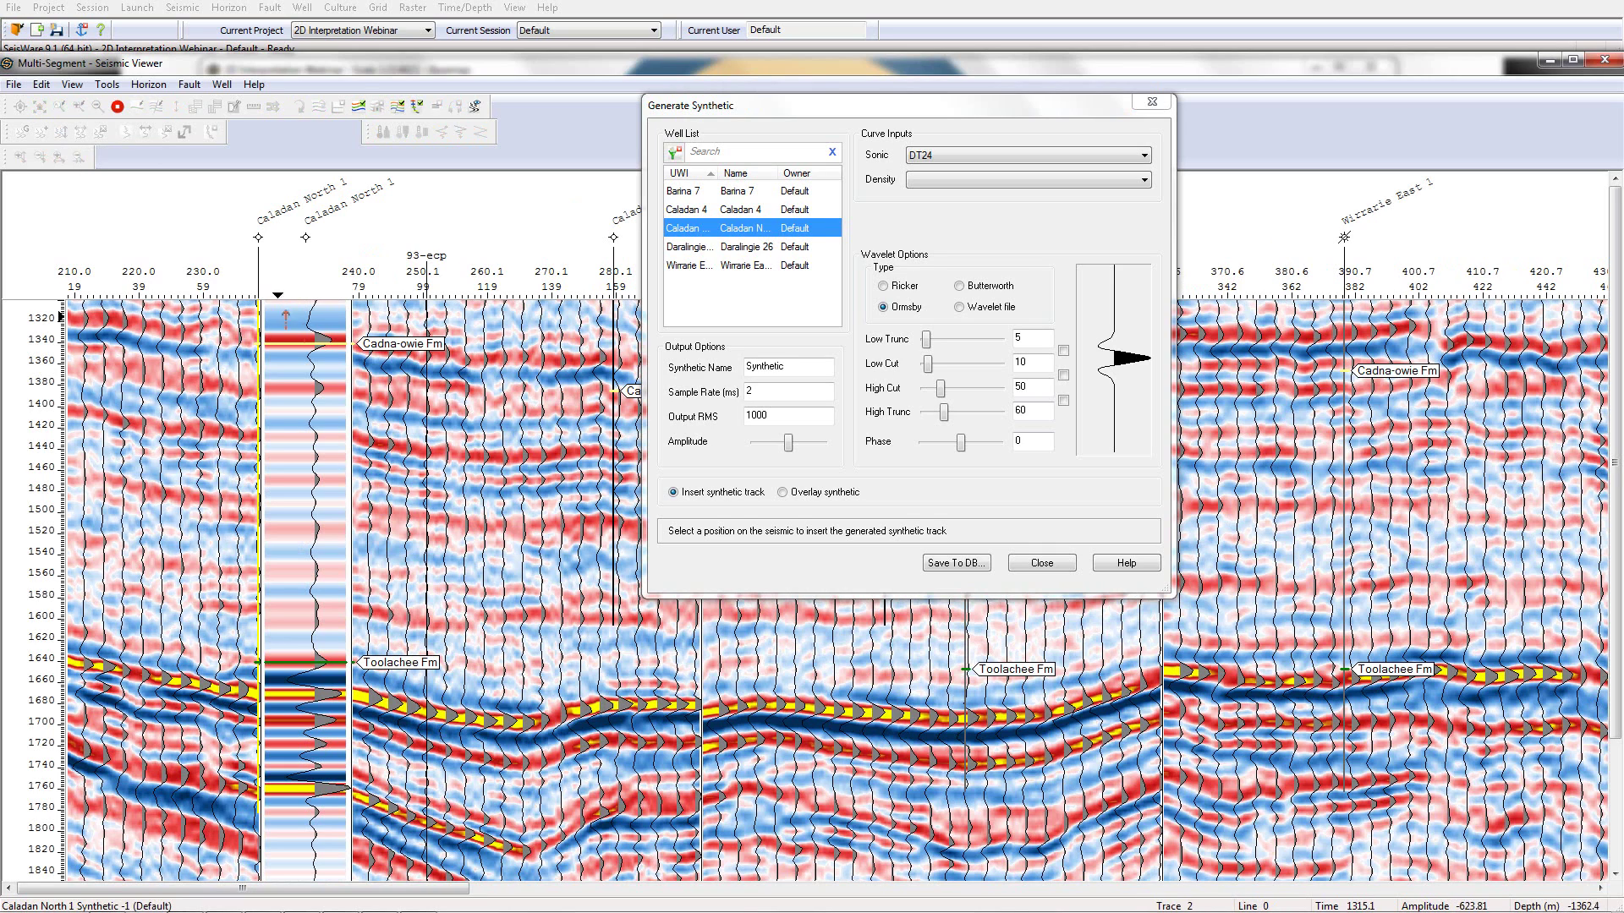
left_click_drag(61, 317, 61, 394)
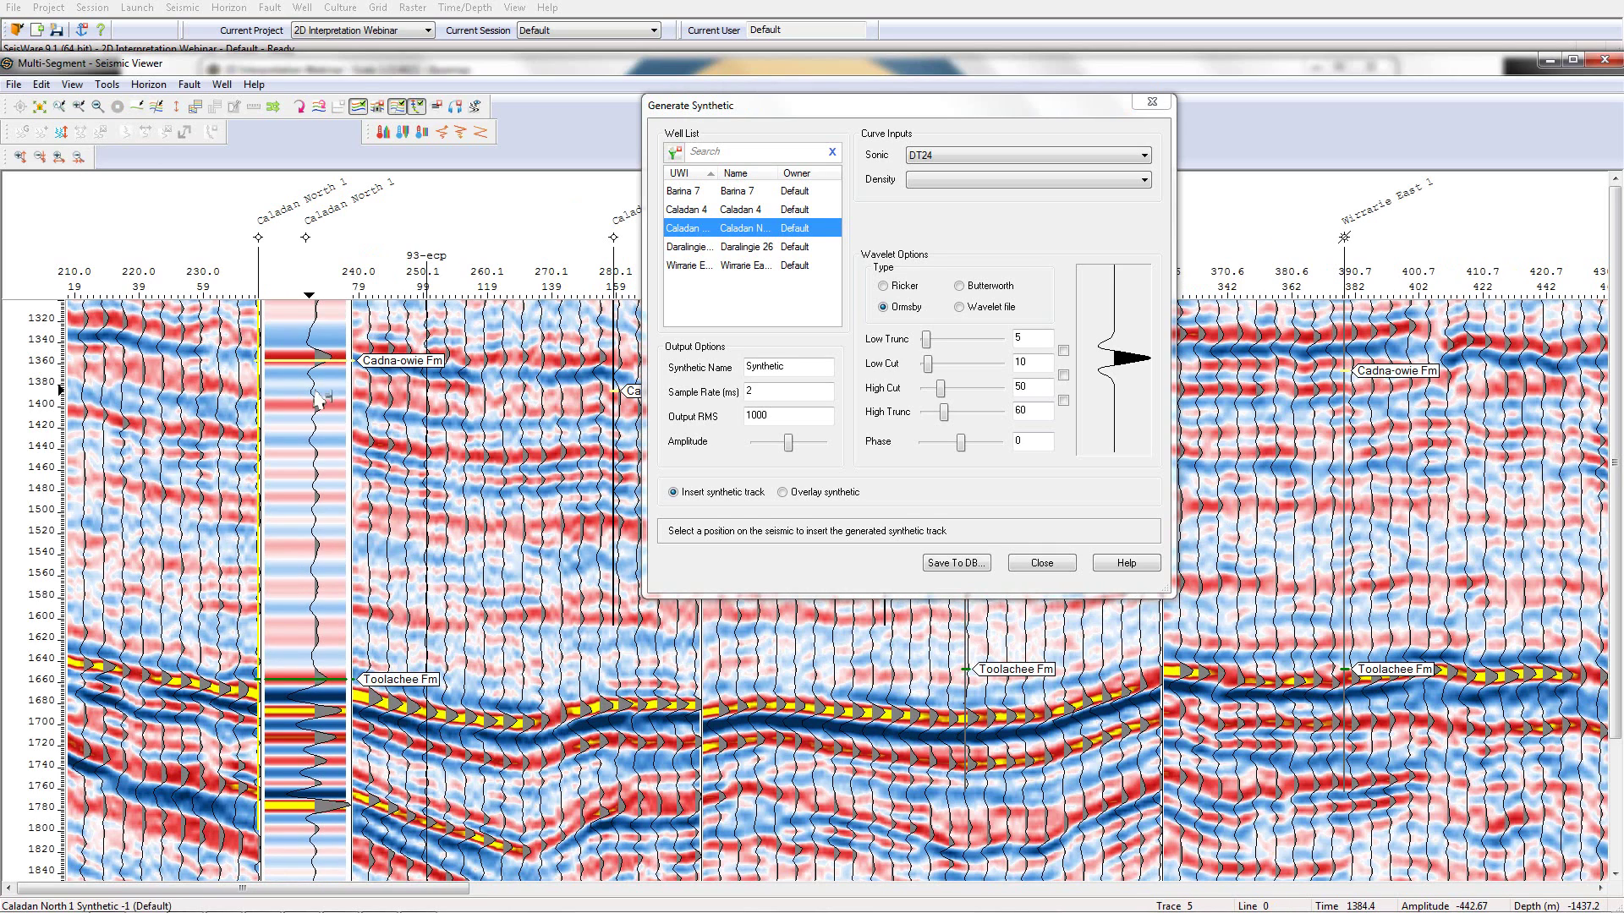
left_click(1046, 569)
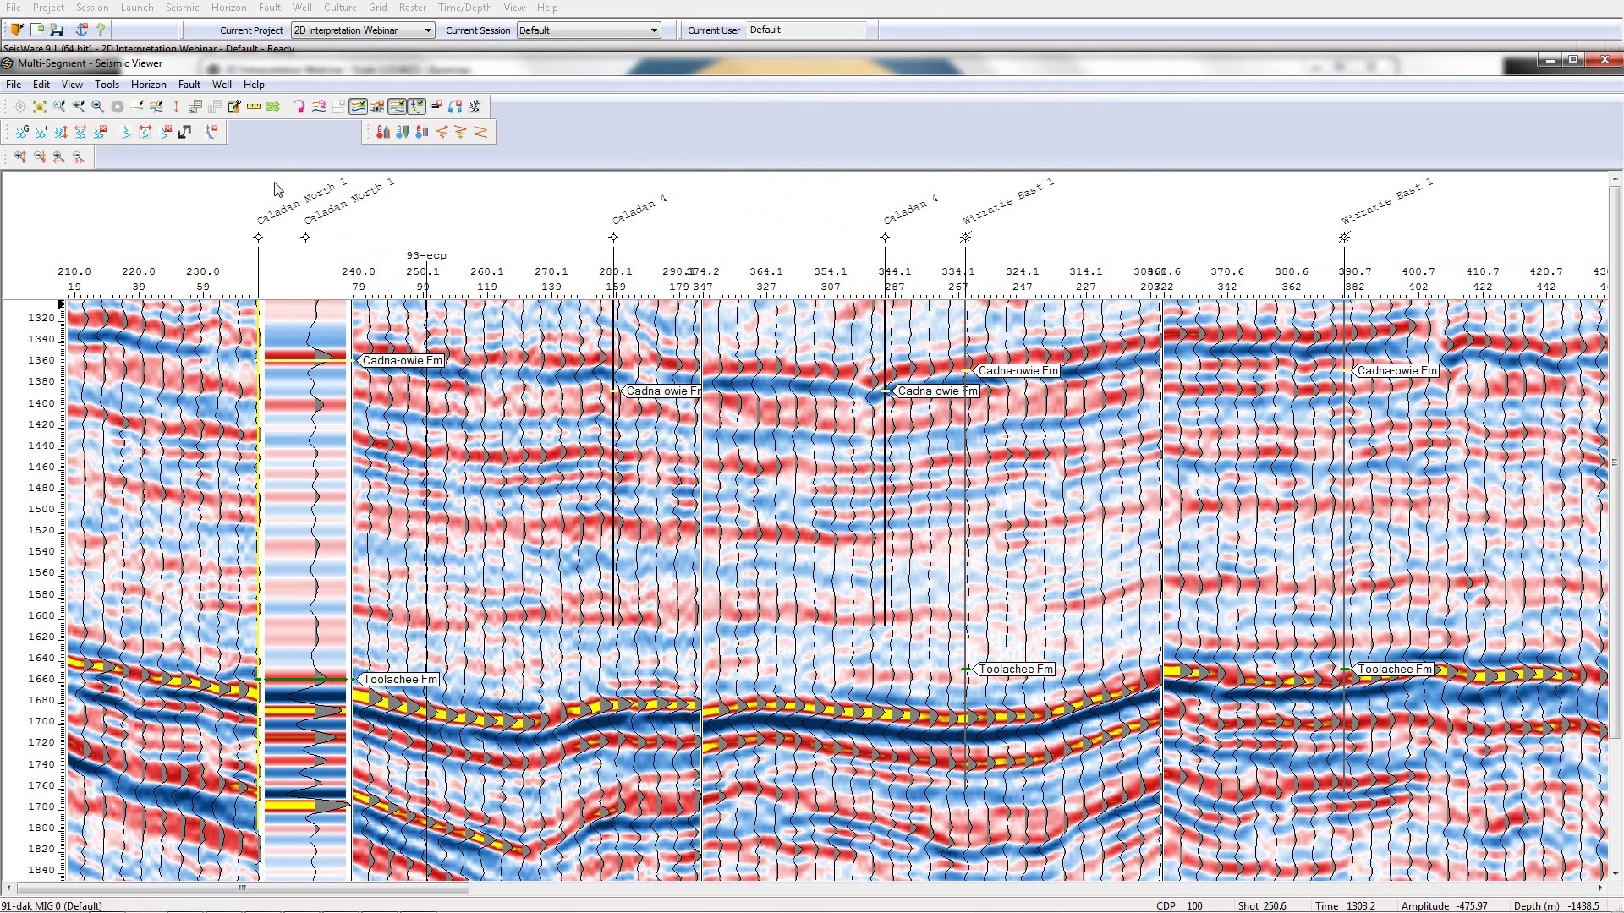
Compare the synthetic with line 91-dak and iterate the mistie estimates (phase -129, 6 ms, gain 0.52073)
left_click(273, 106)
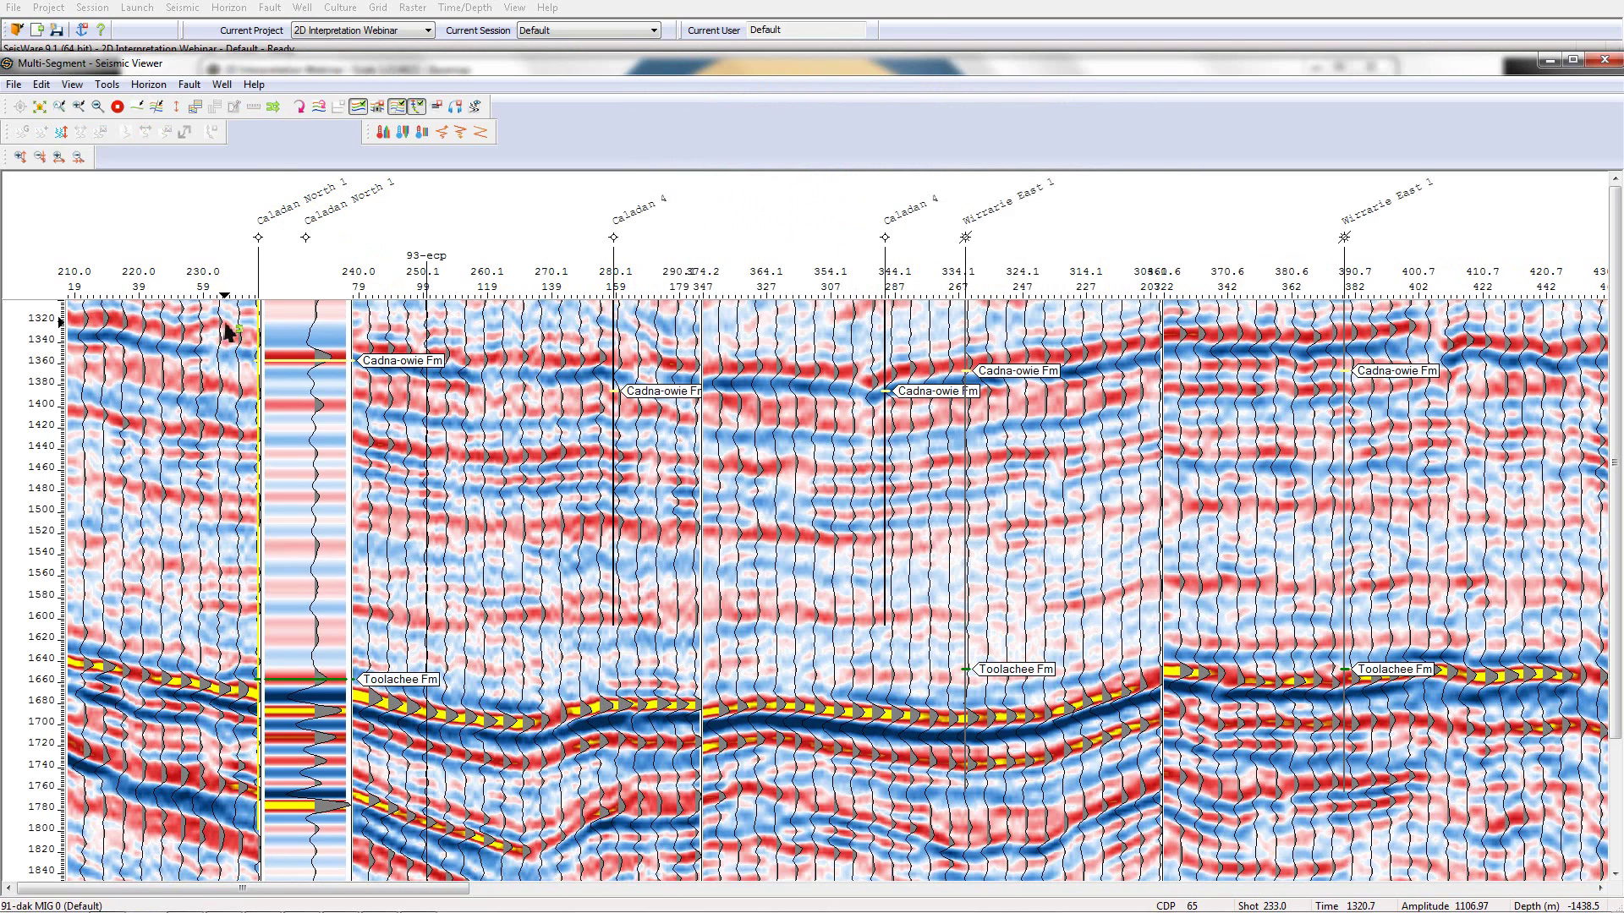
left_click_drag(223, 321, 398, 741)
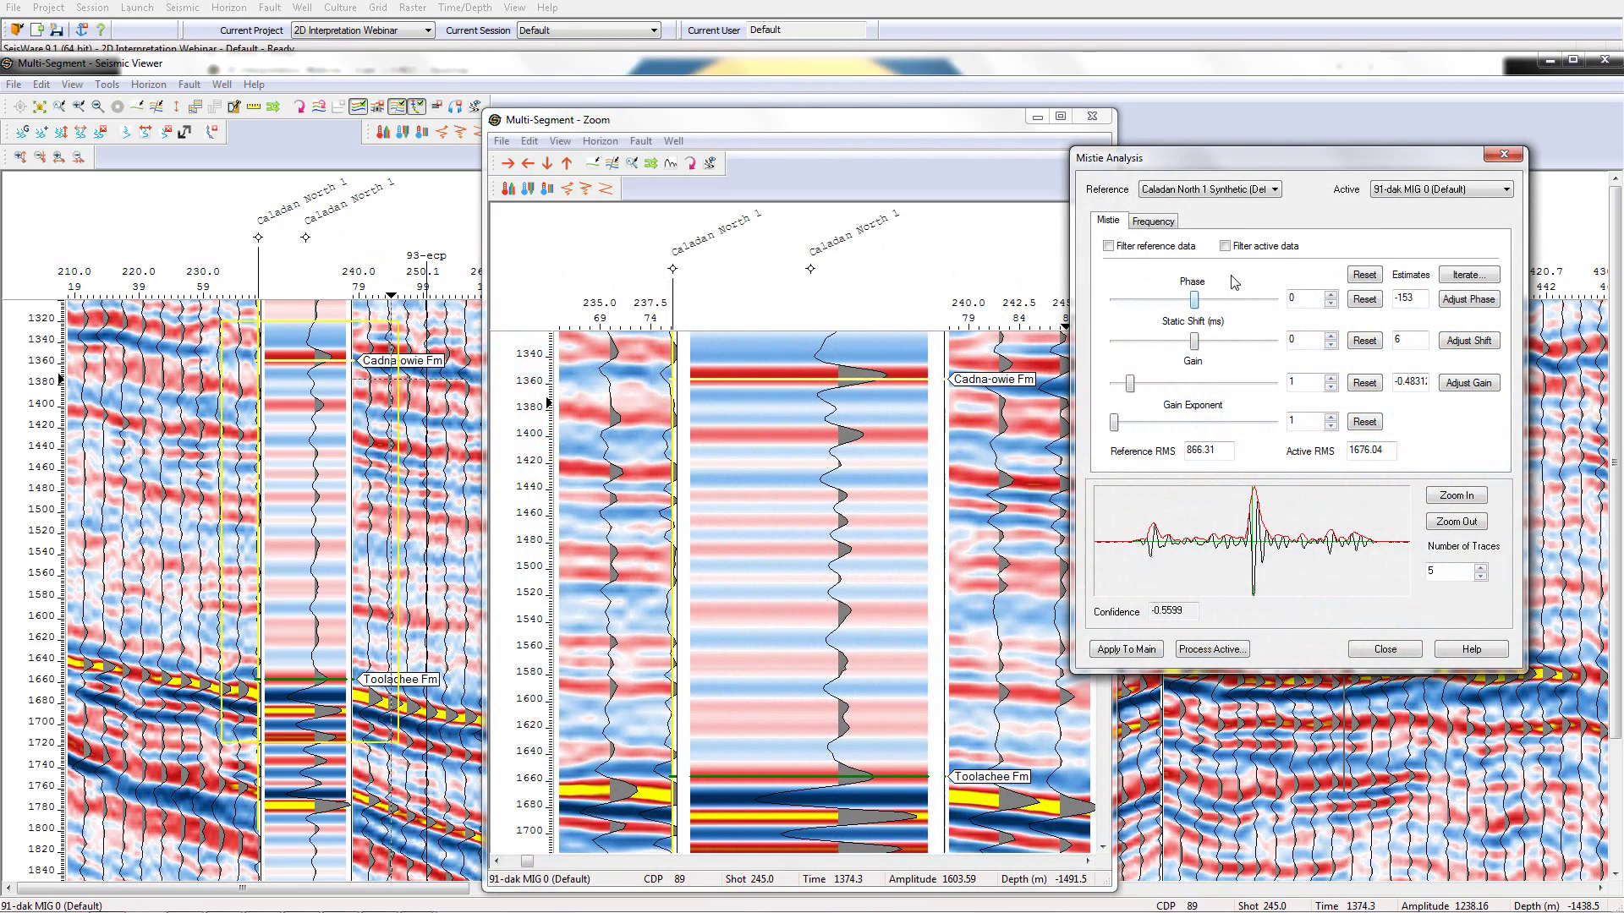
left_click(1471, 274)
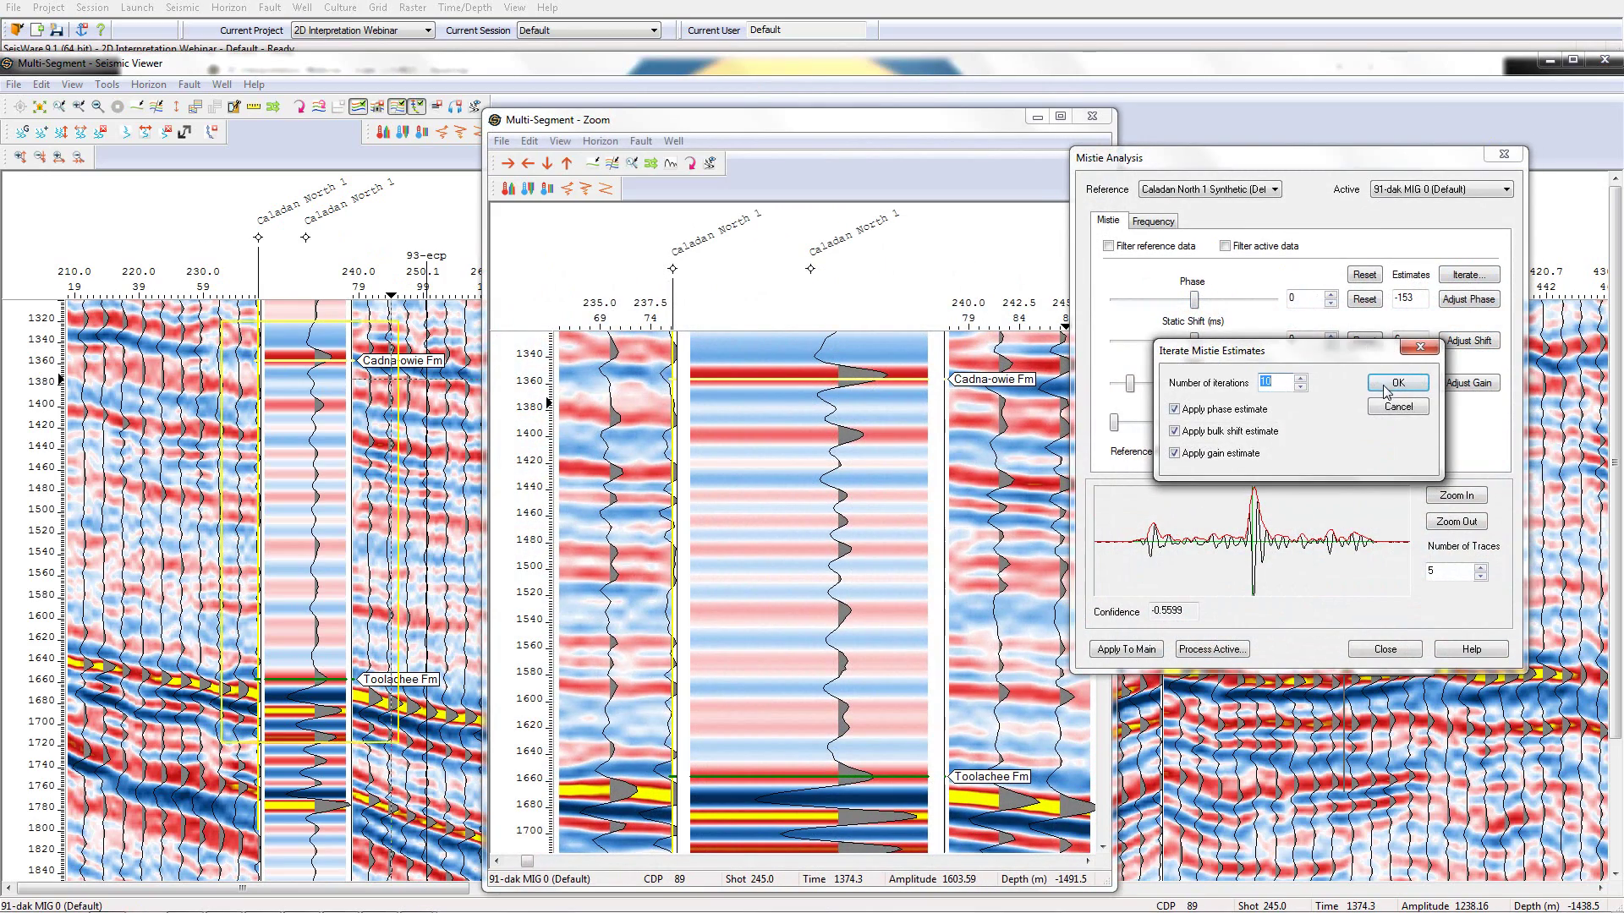
left_click(1385, 388)
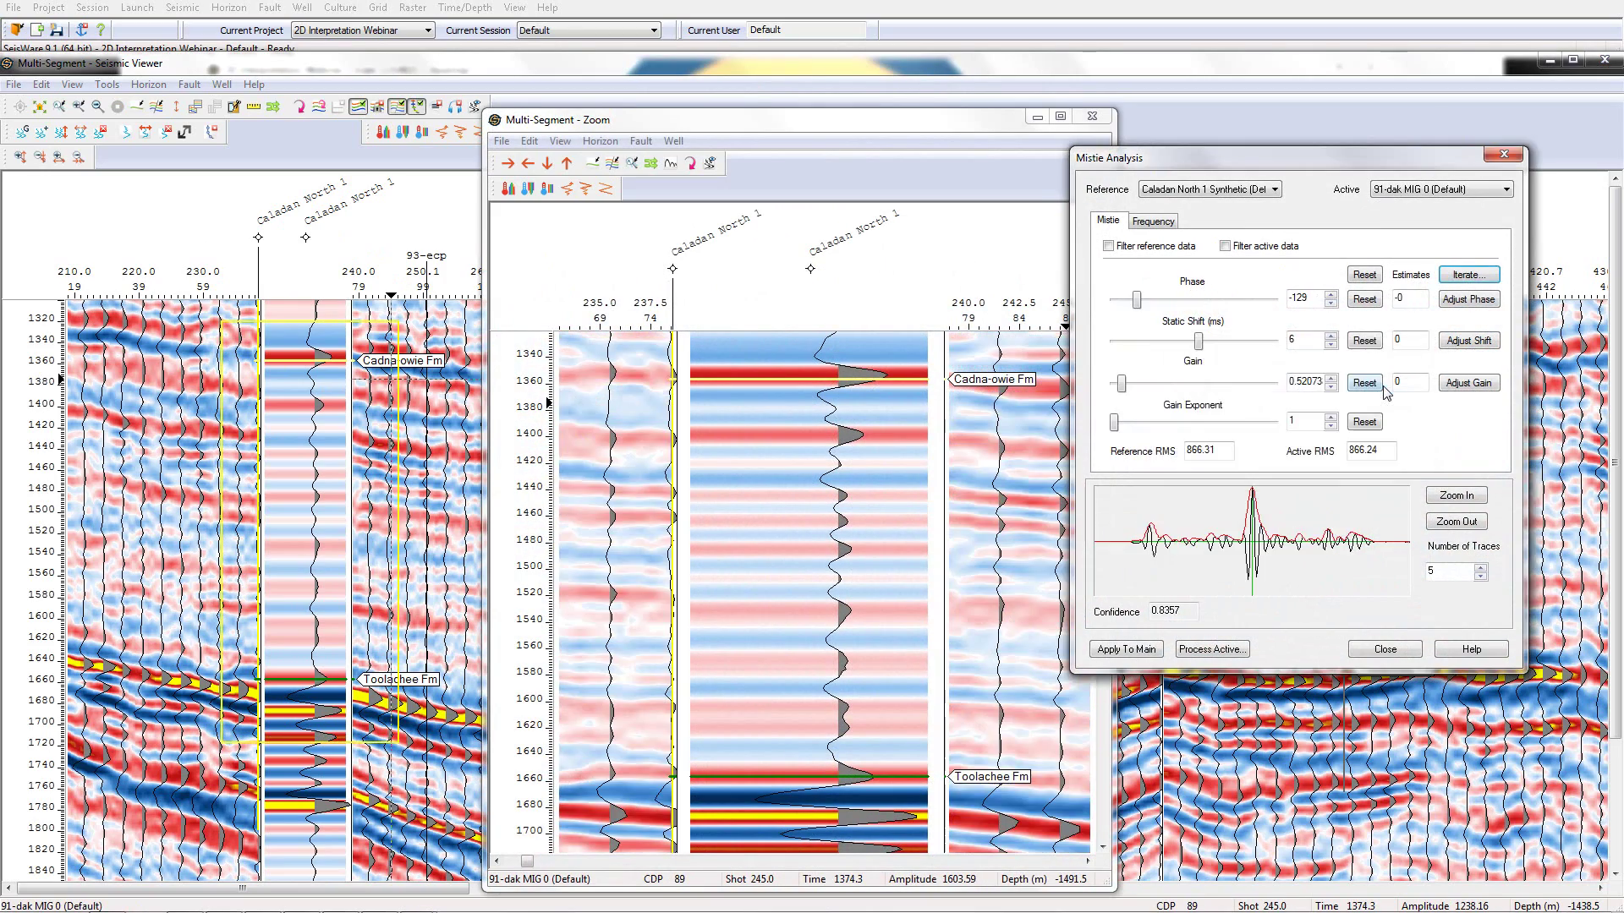
Write the corrected 91-dak as type MIS and apply the correction to the main section
left_click(1226, 649)
left_click(758, 355)
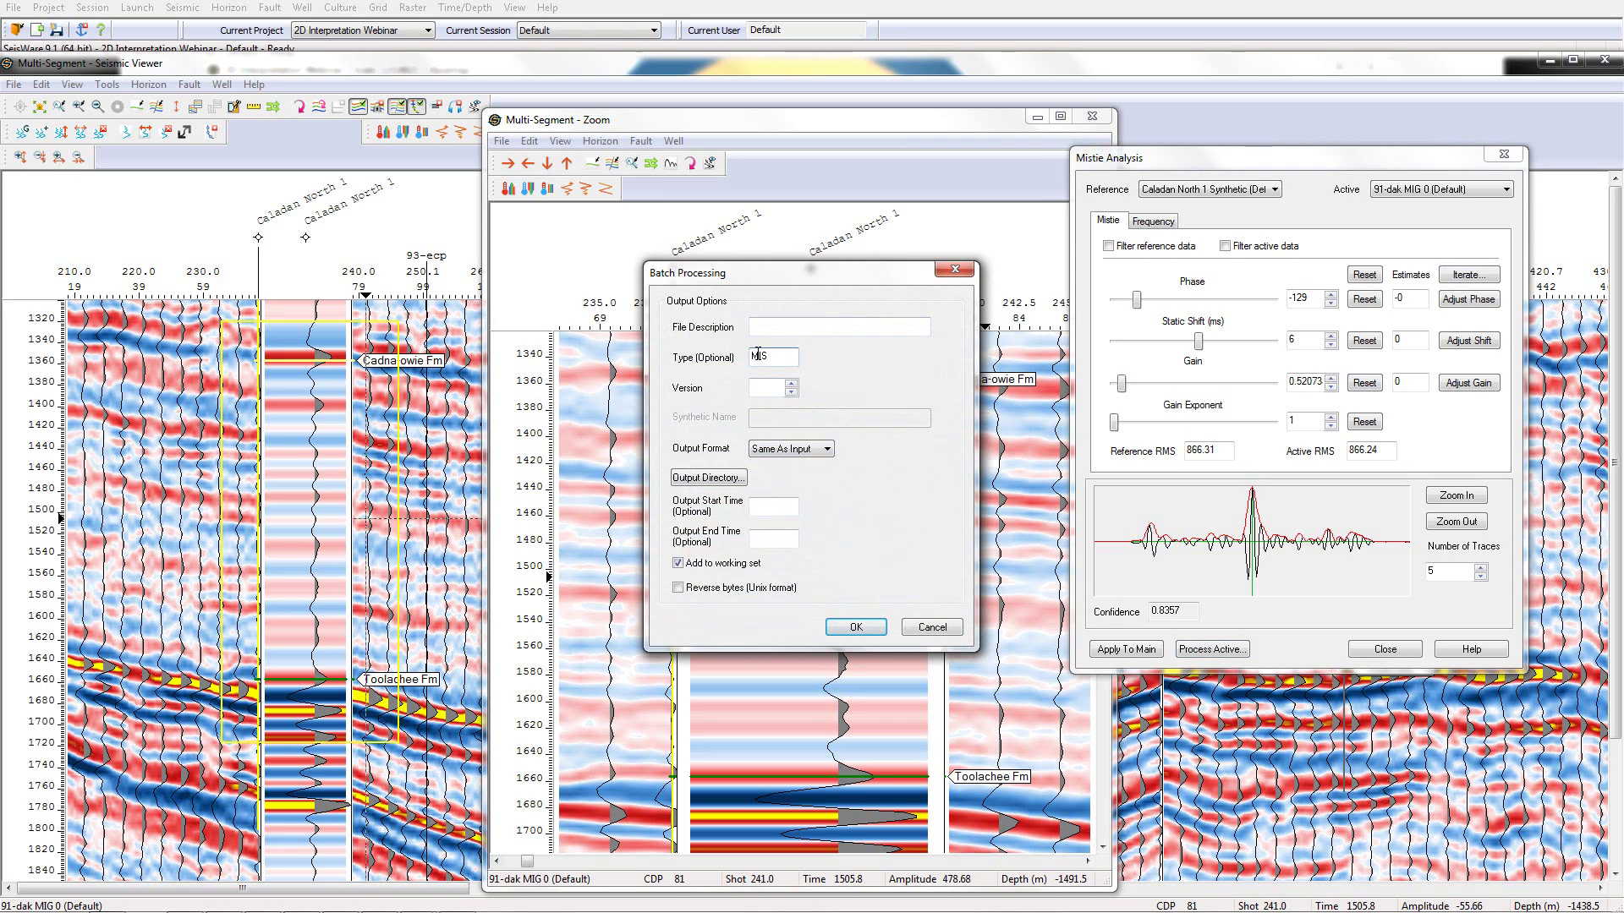
left_click(856, 627)
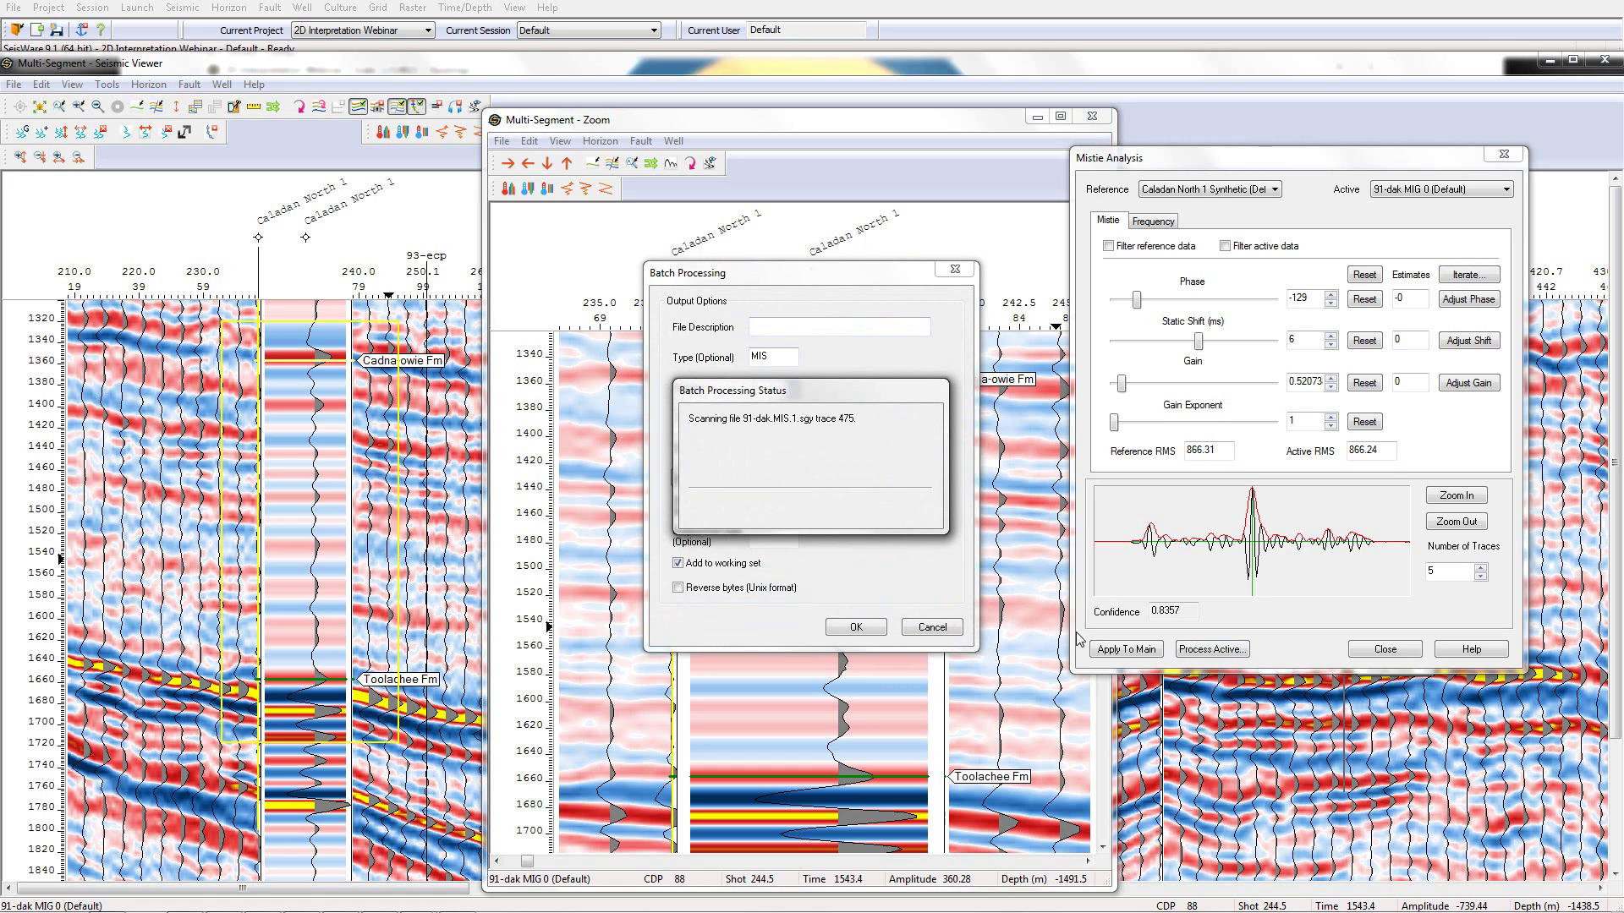
left_click(1141, 649)
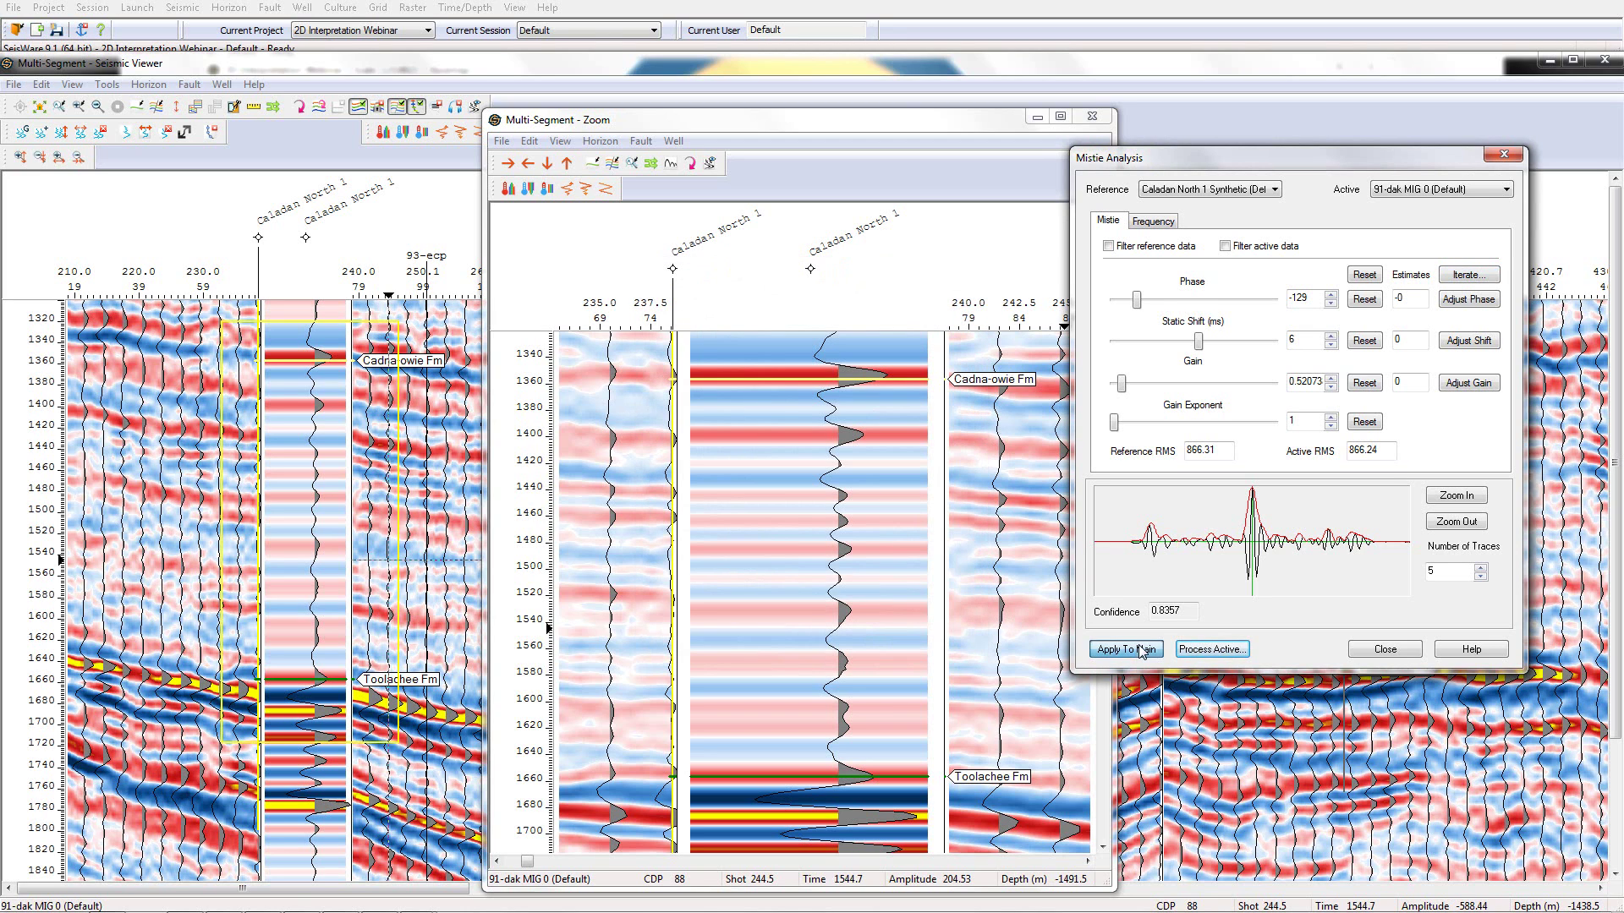
left_click(1100, 118)
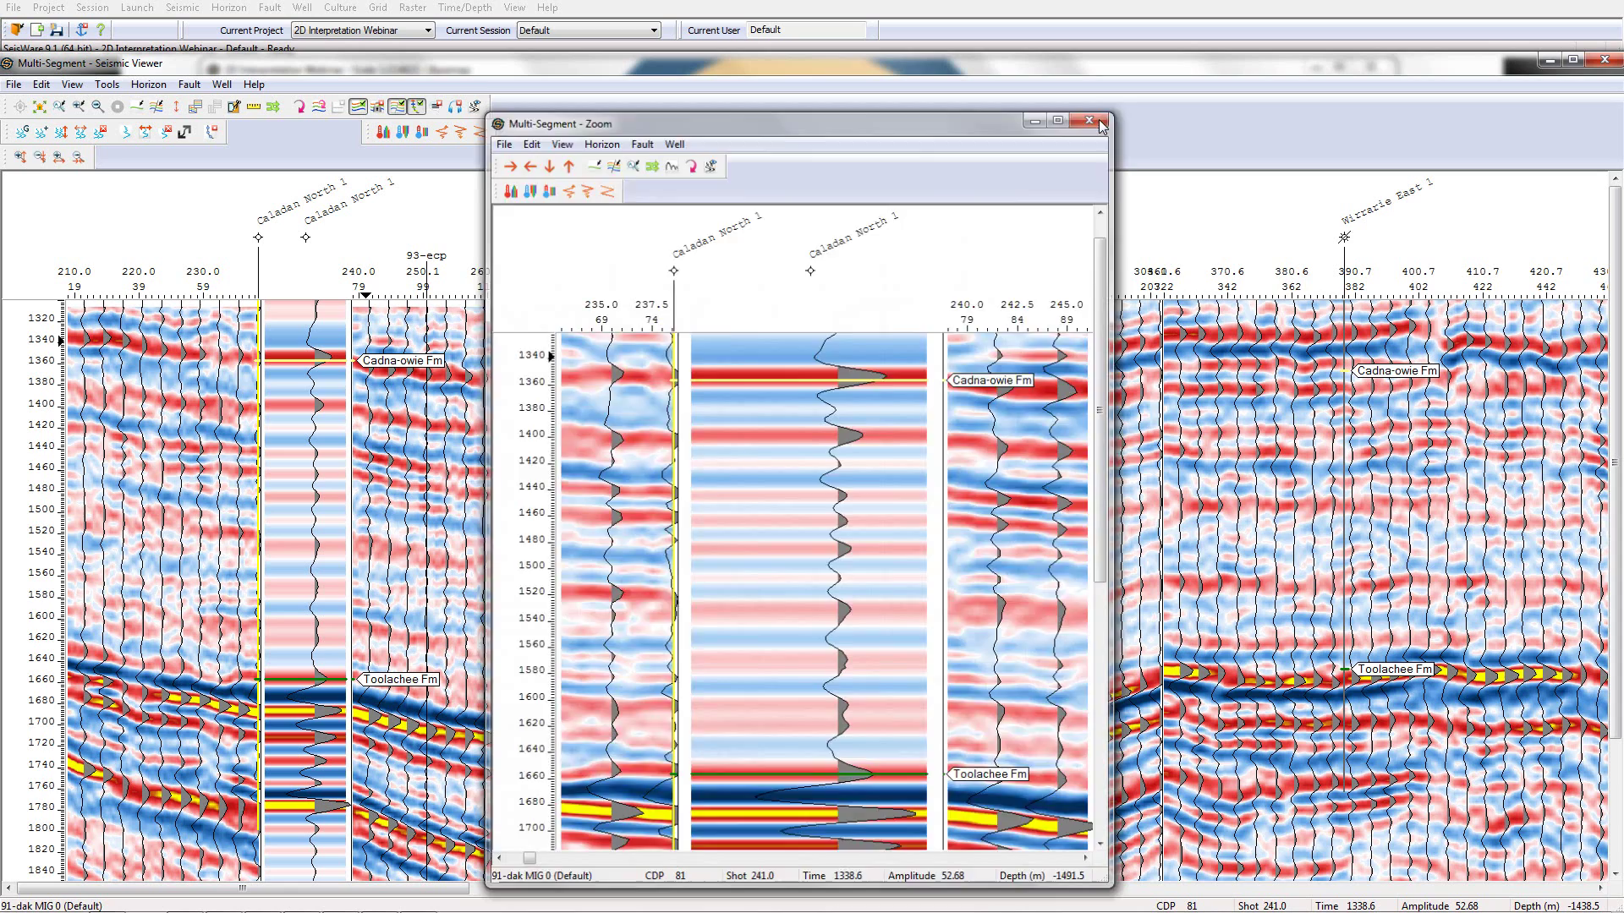
Compare line 87-ars with 91-dak and iterate the mistie estimates (phase -161, -4 ms, gain 0.4765)
left_click(272, 106)
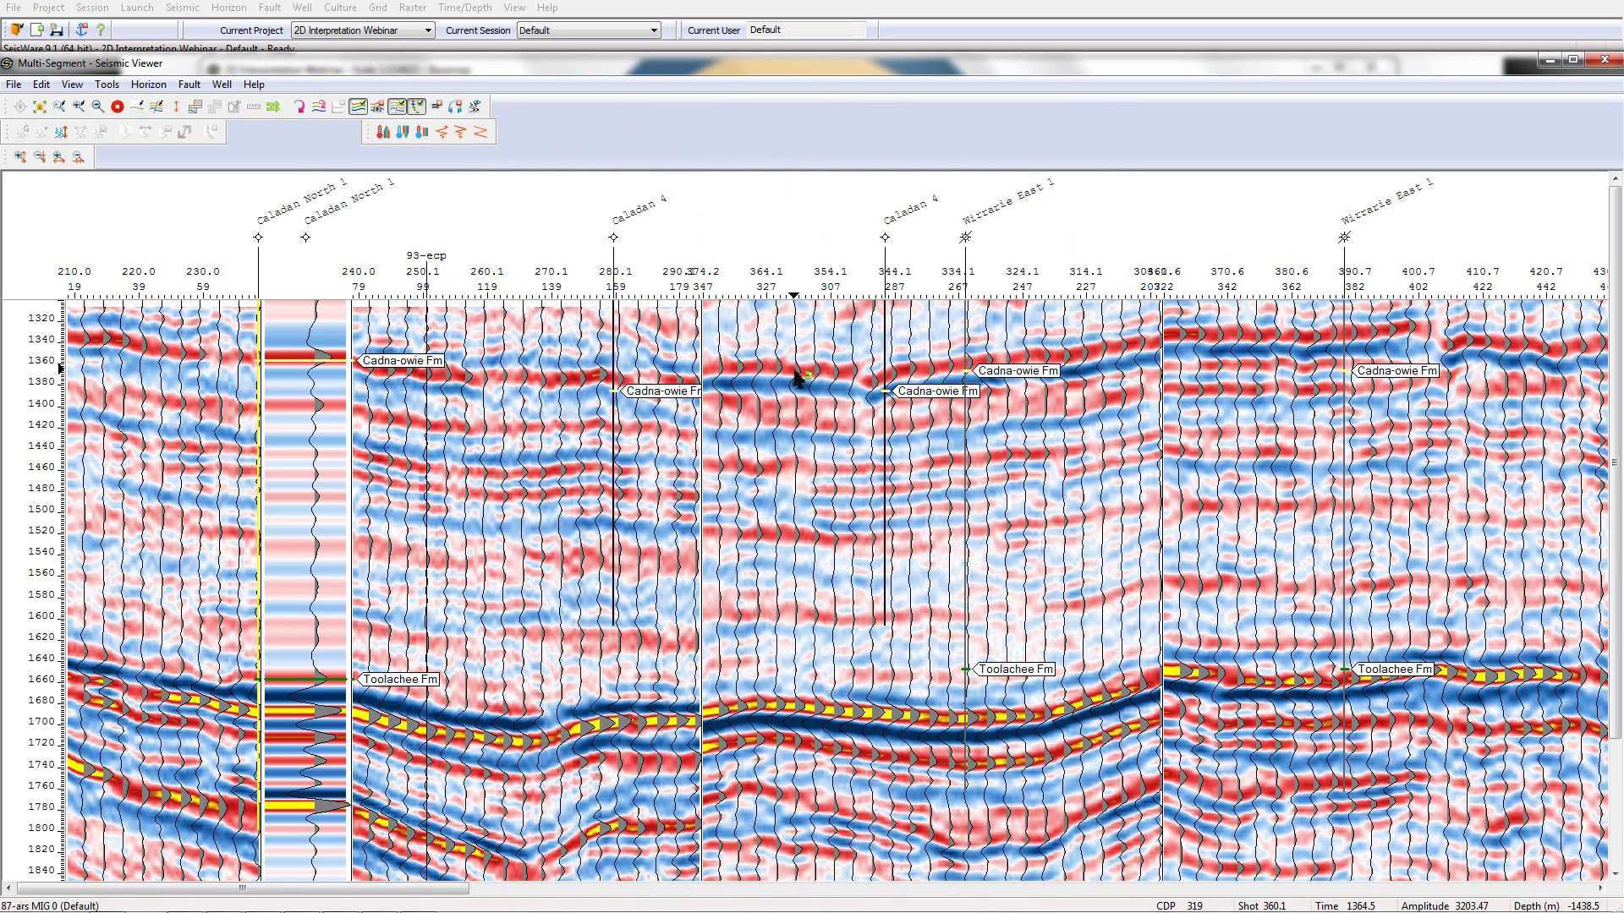
left_click(771, 777)
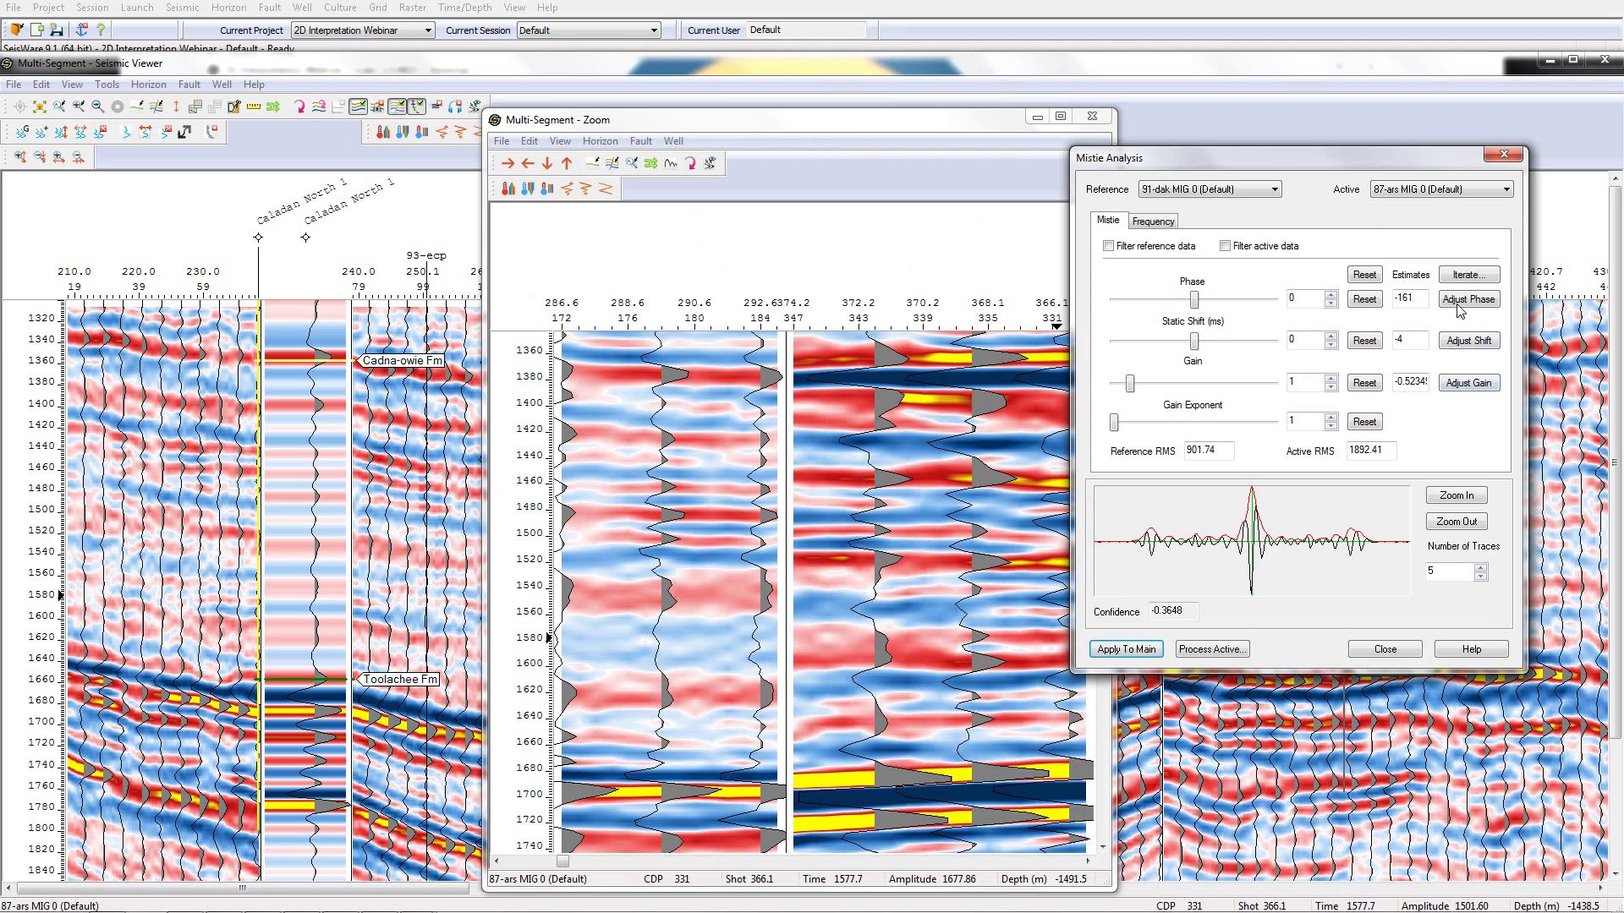
left_click(1469, 275)
left_click(1398, 383)
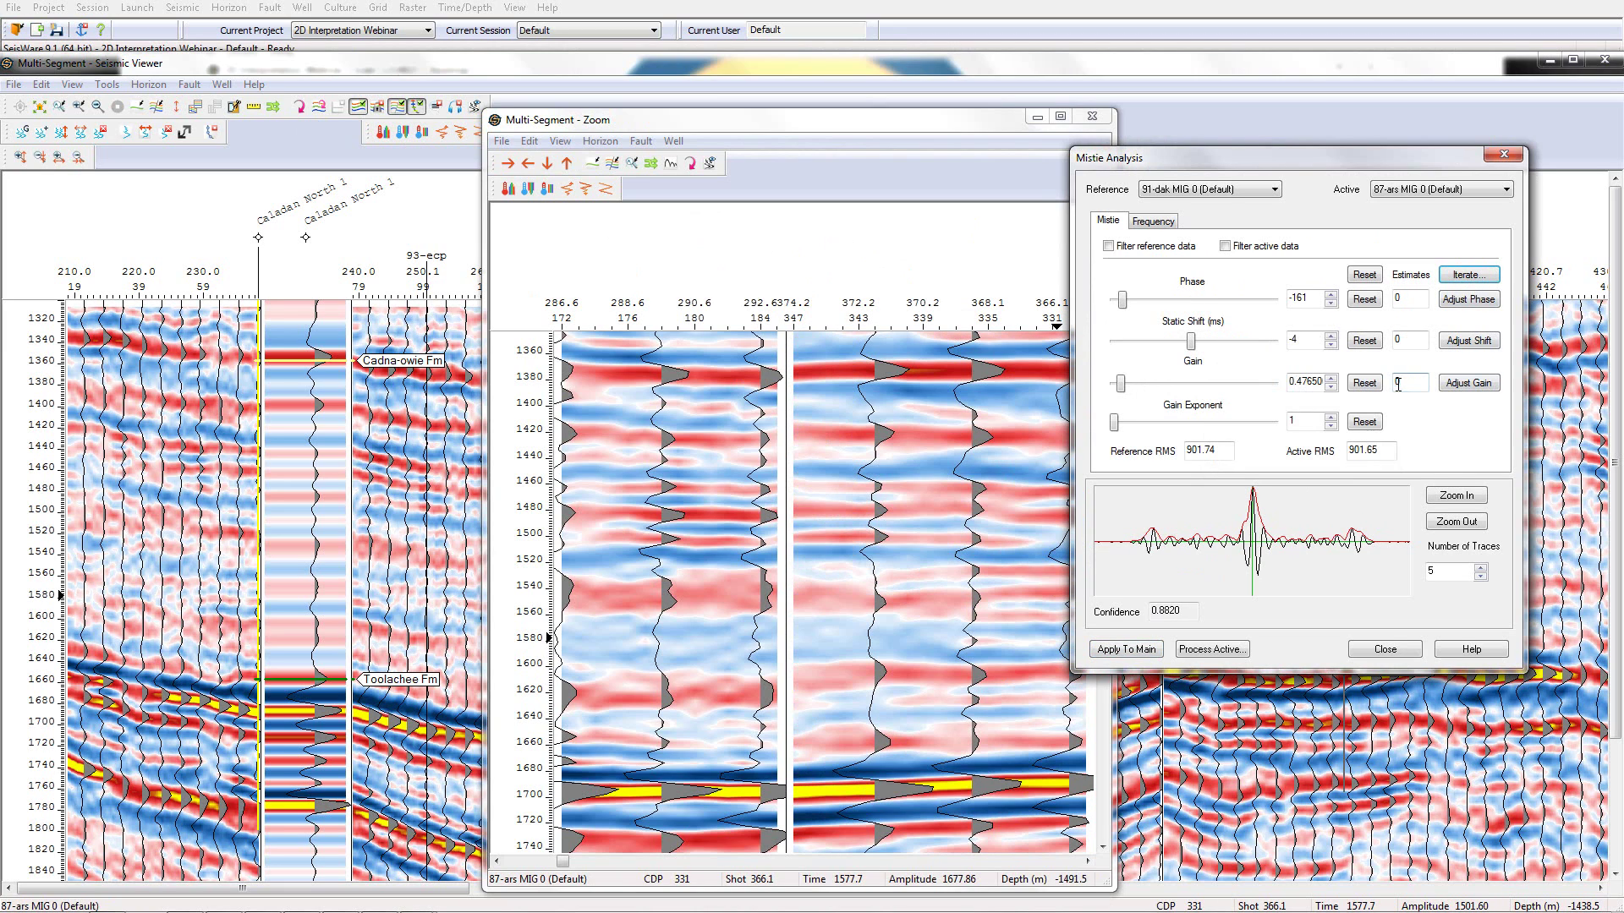
Write the corrected 87-ars as type MIS and apply the correction to the main section
left_click(1230, 650)
left_click(1228, 650)
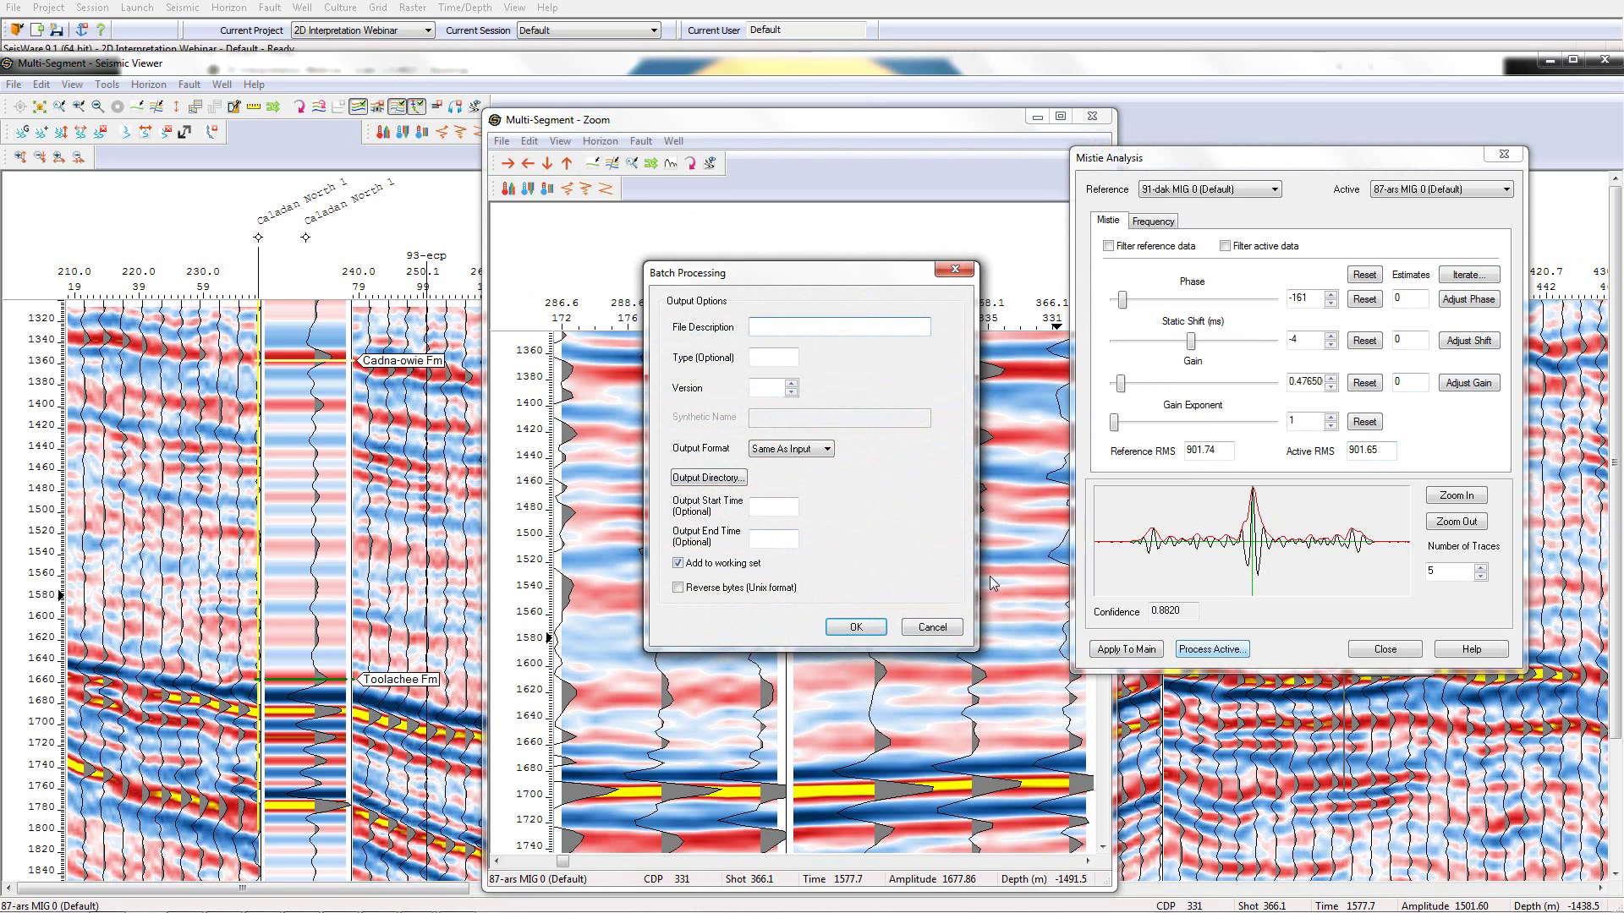
left_click(782, 355)
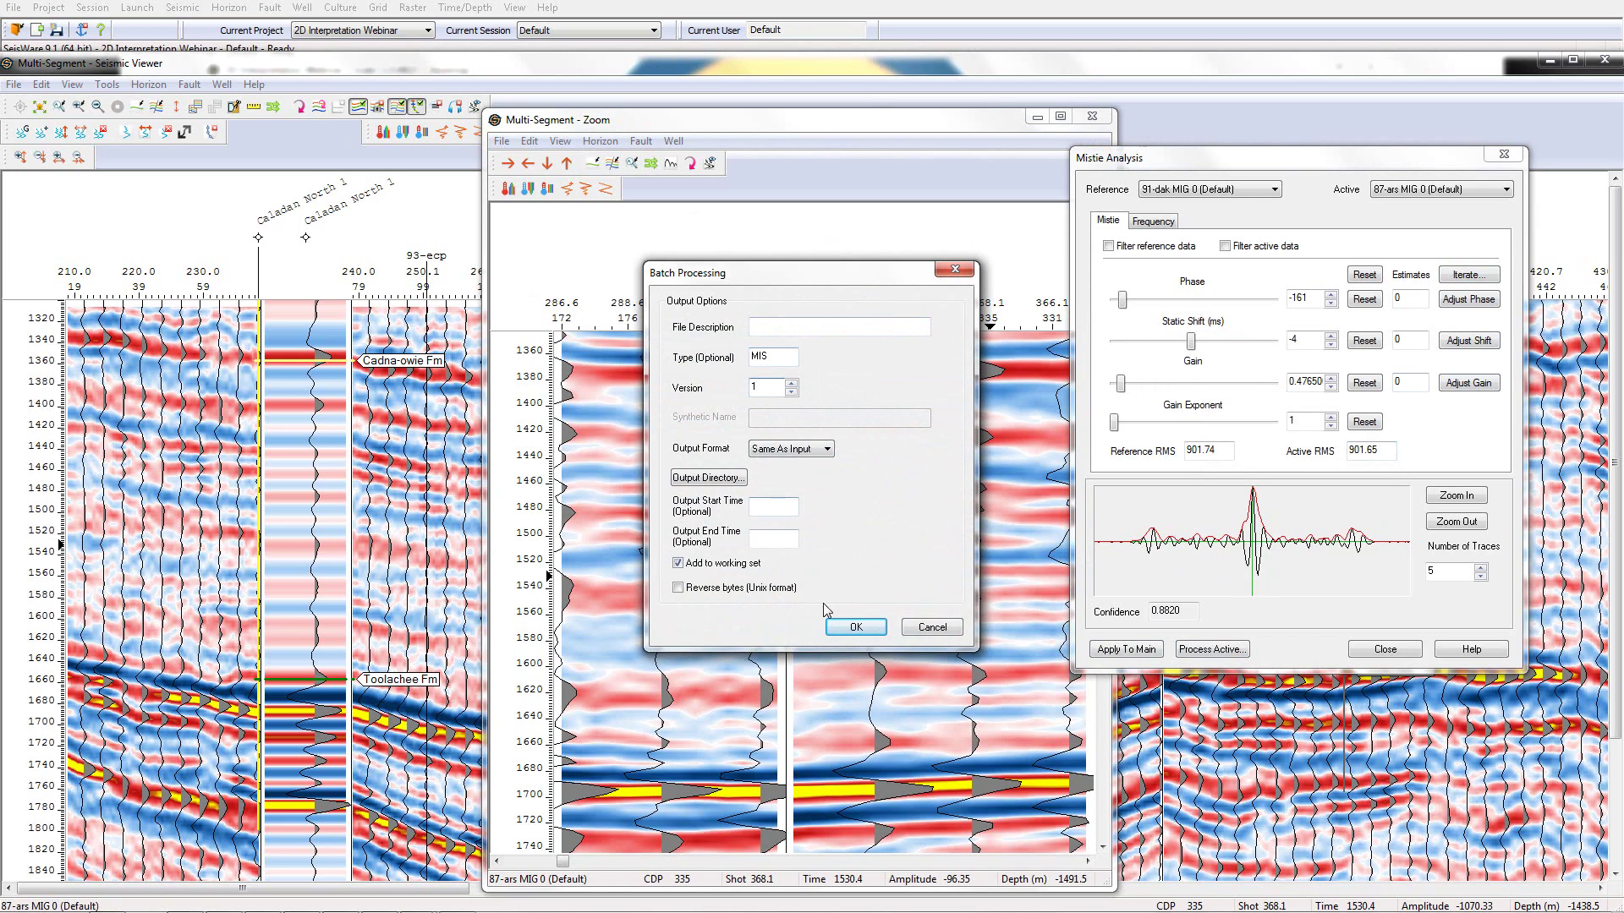
left_click(857, 628)
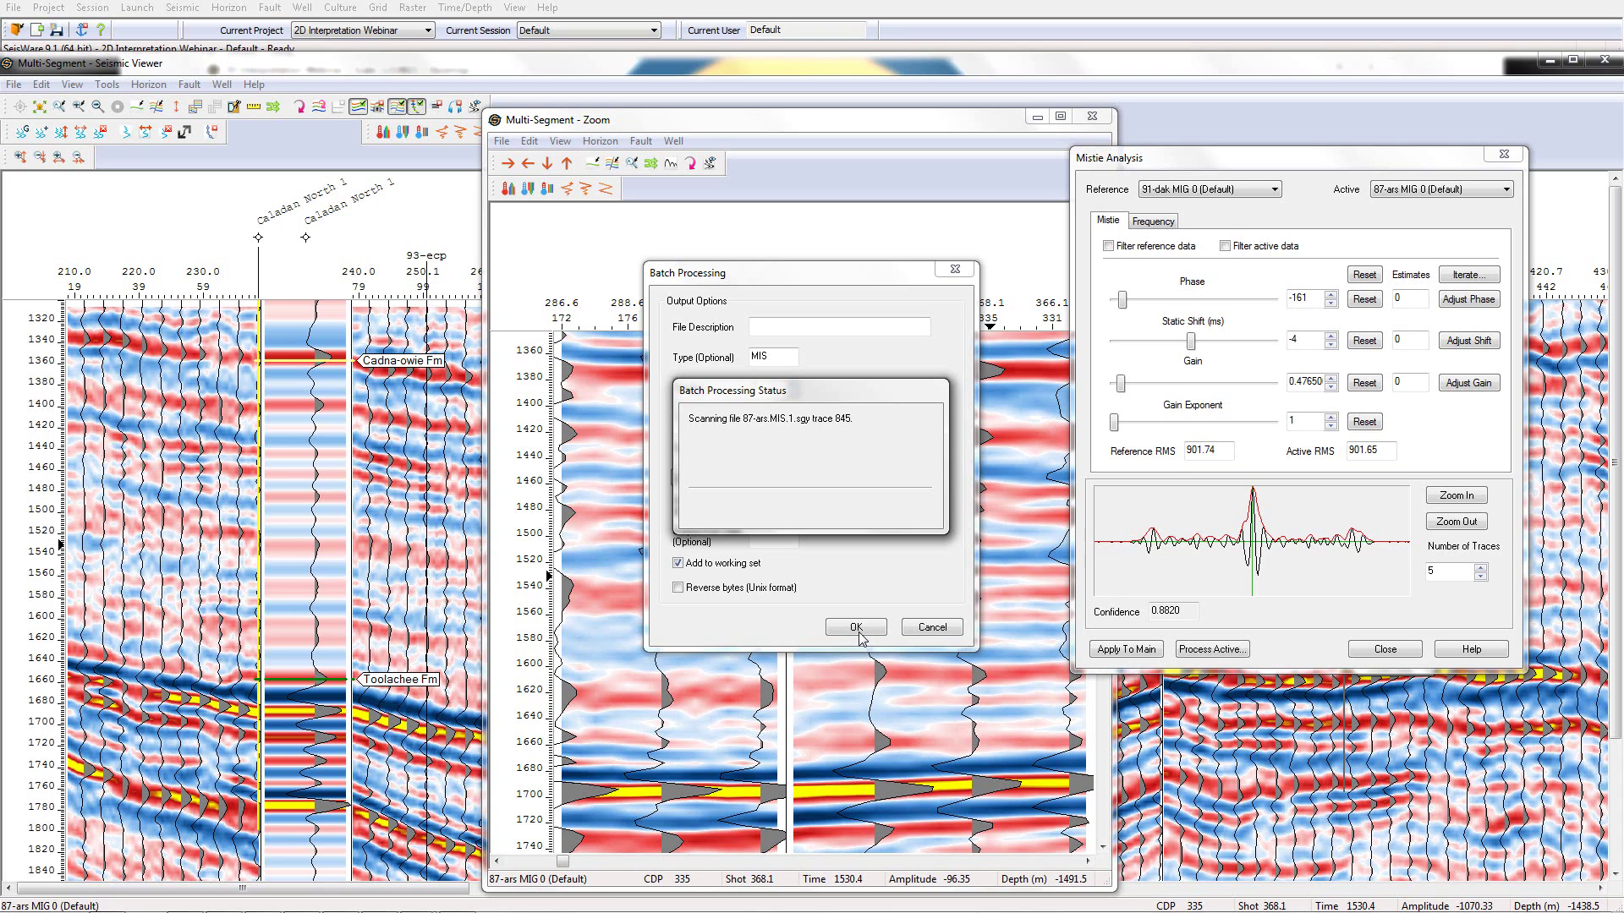
left_click(1126, 648)
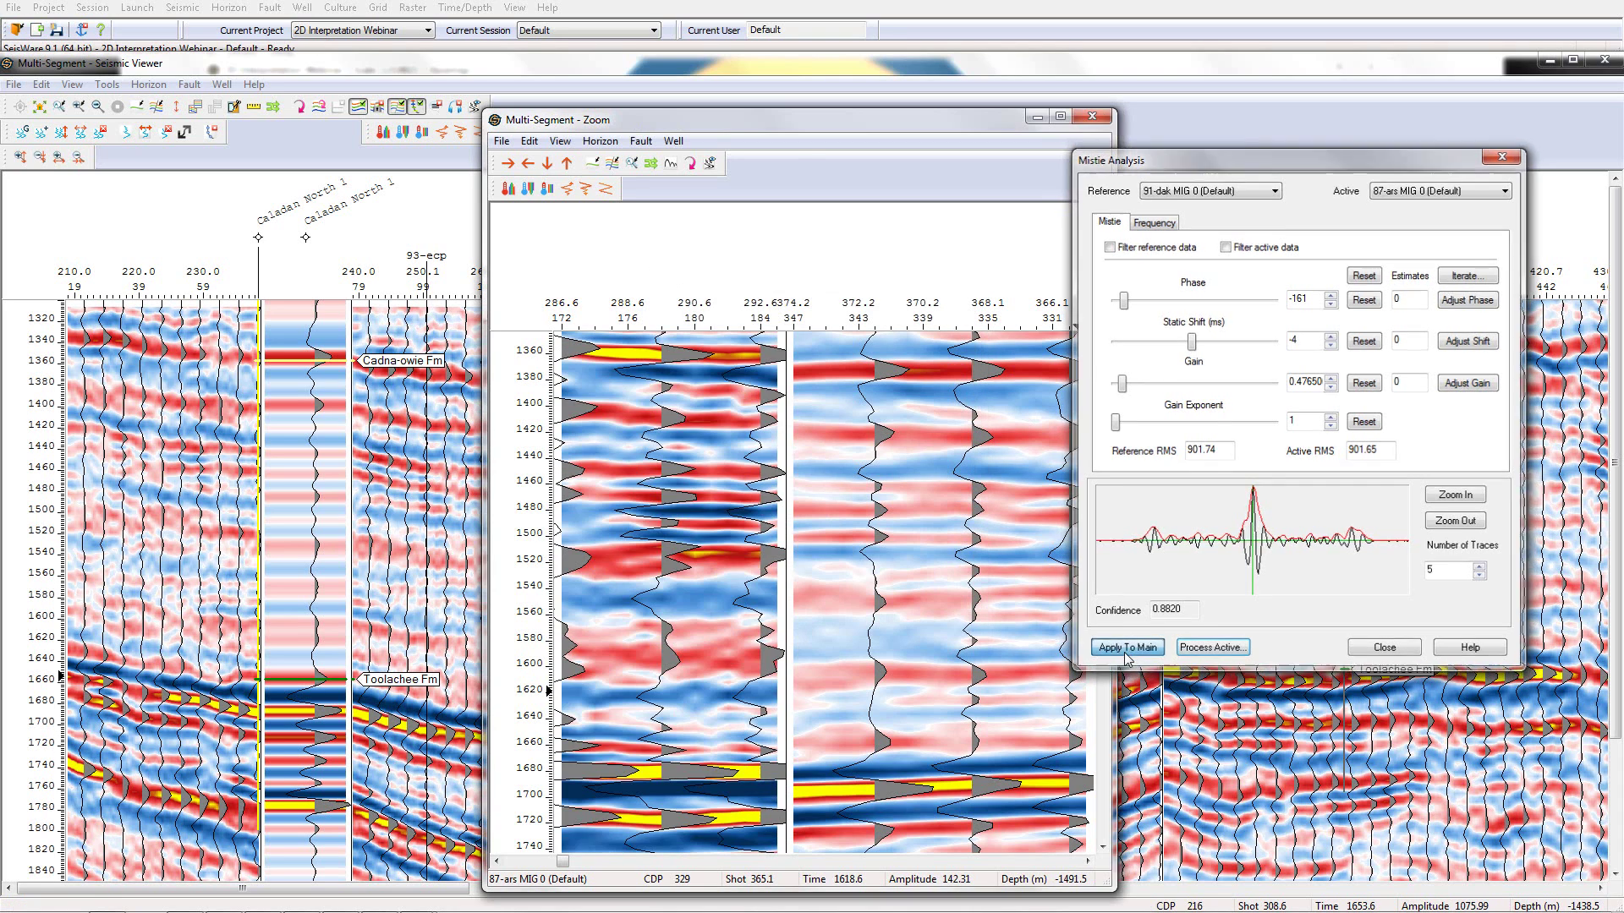
left_click(1092, 116)
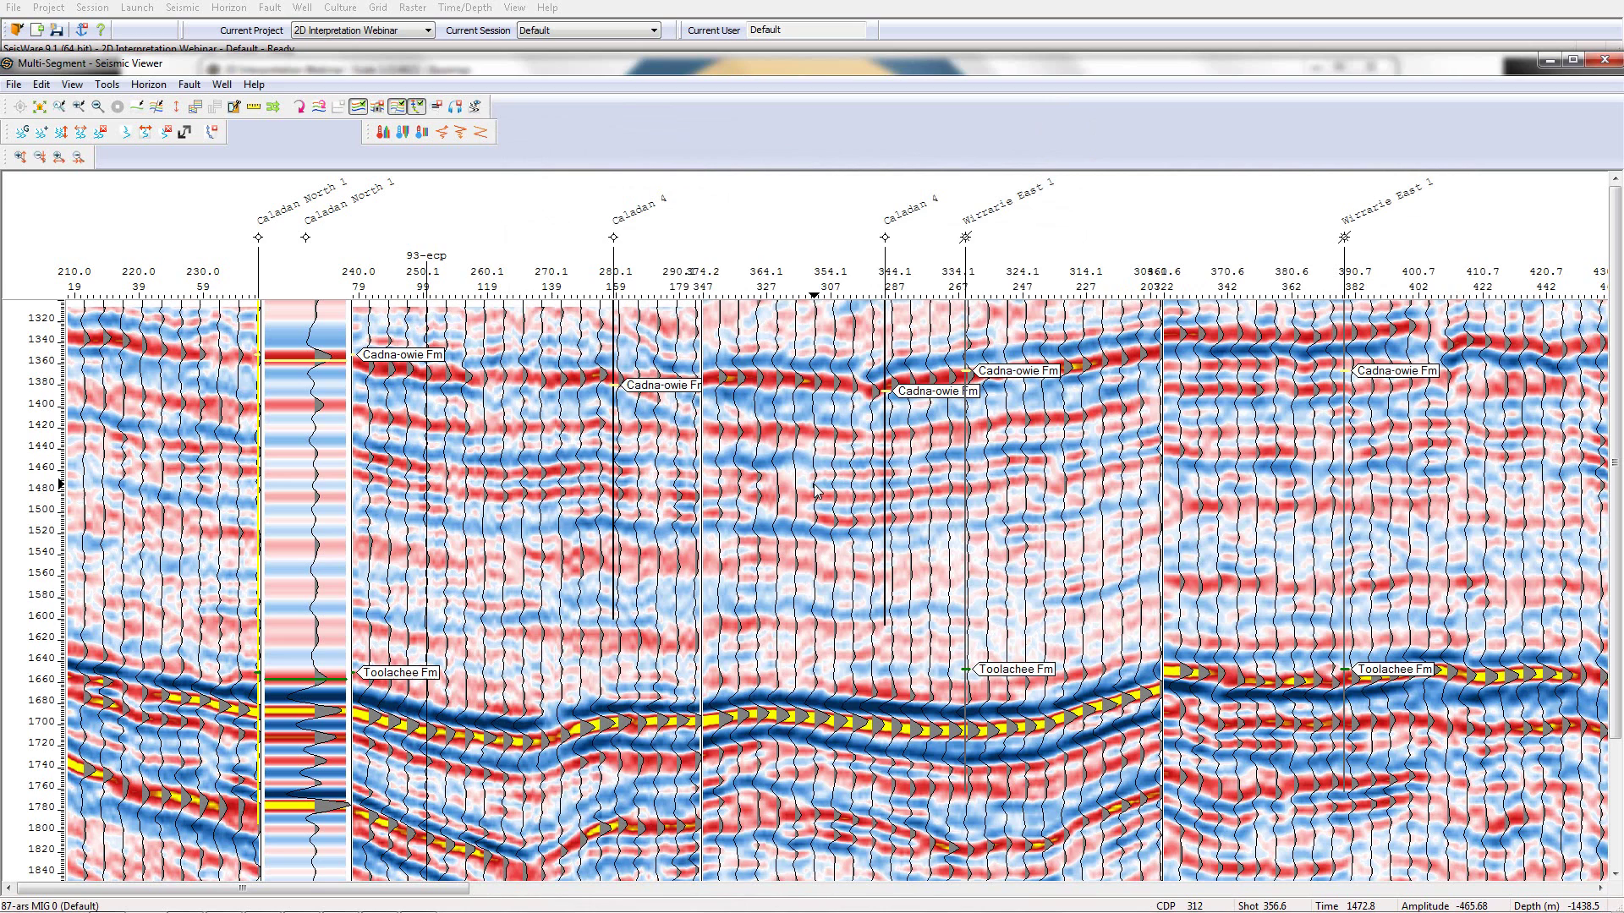
Start Automatic Mistie Analysis and choose Create new run for the 2D Webinar run
left_click(183, 8)
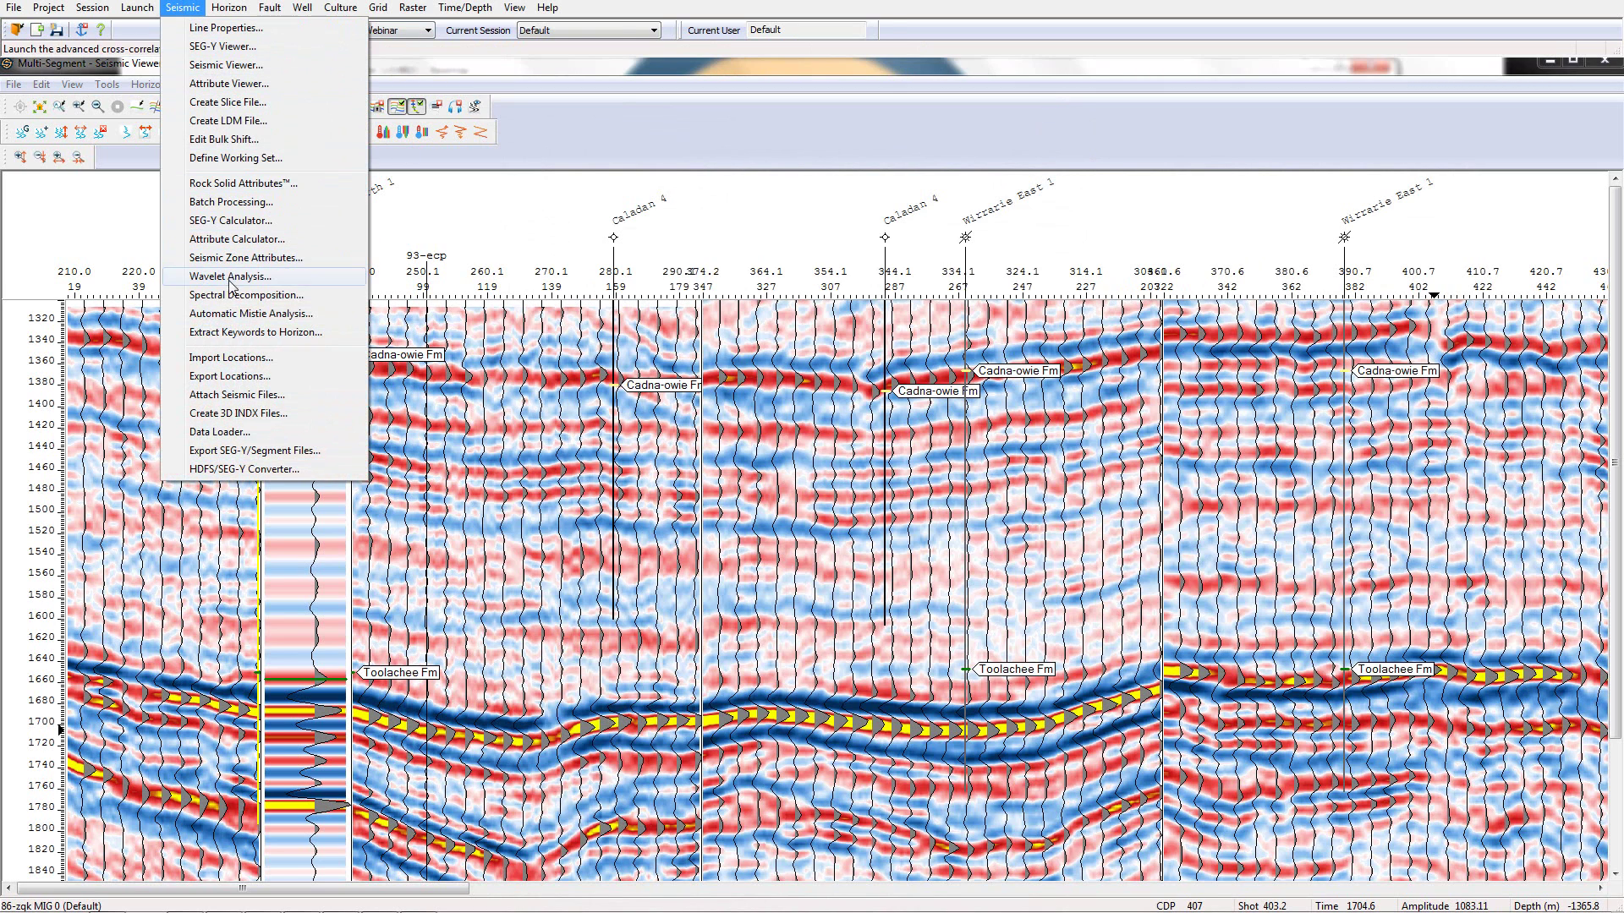
left_click(233, 313)
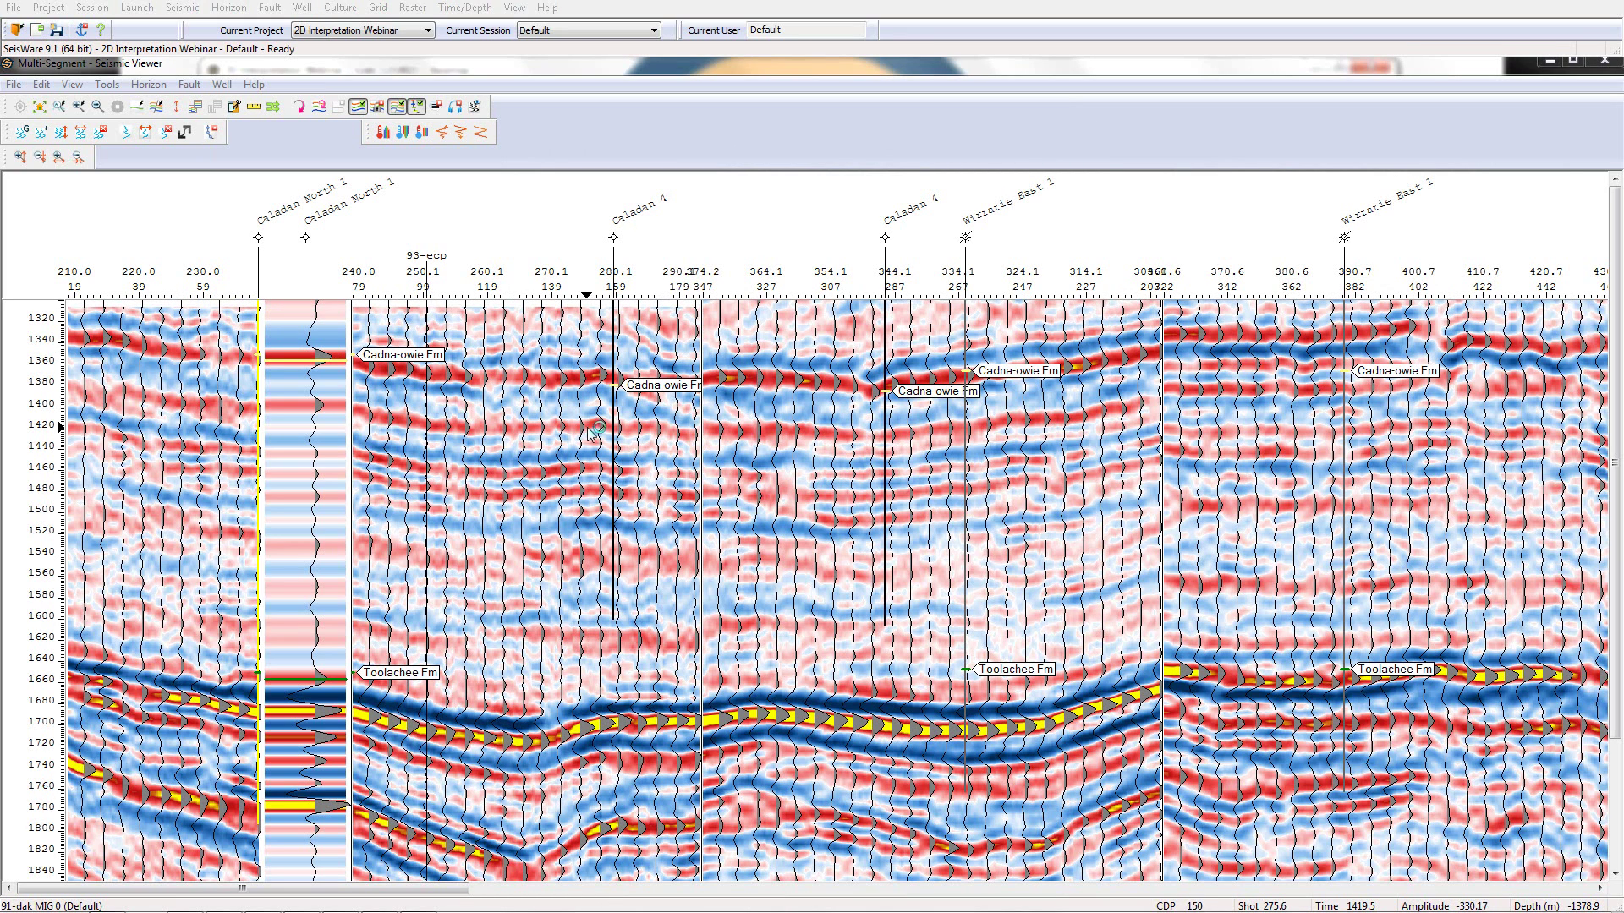
left_click(649, 495)
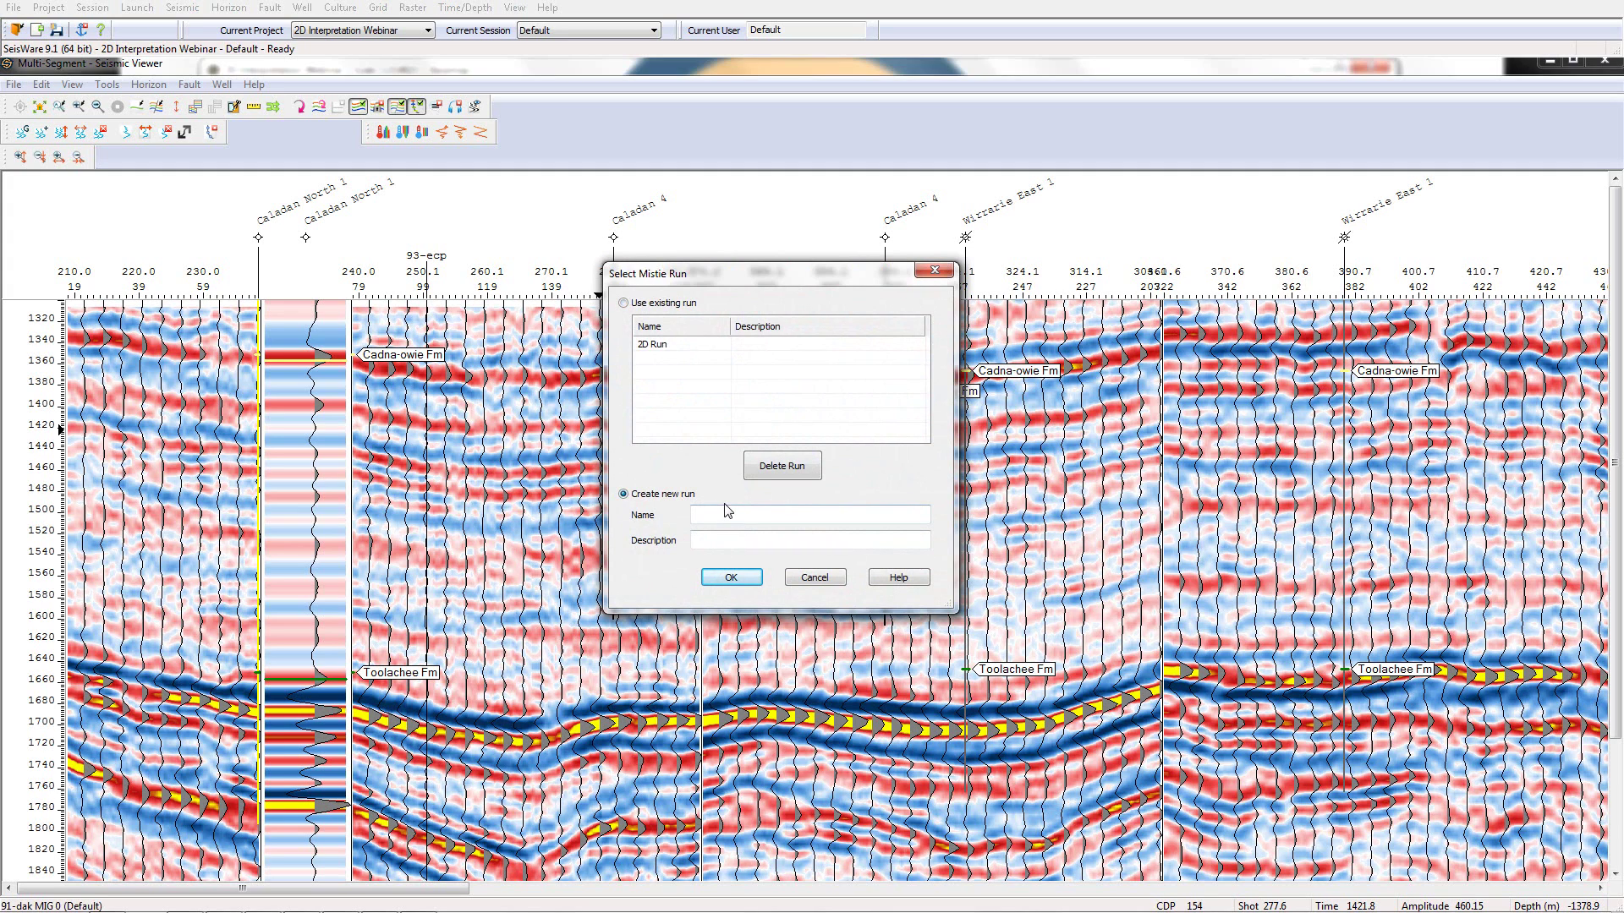
left_click(727, 513)
Set the analysis window to 1300–2000 ms and add every seismic line to calculate misties
left_click(724, 576)
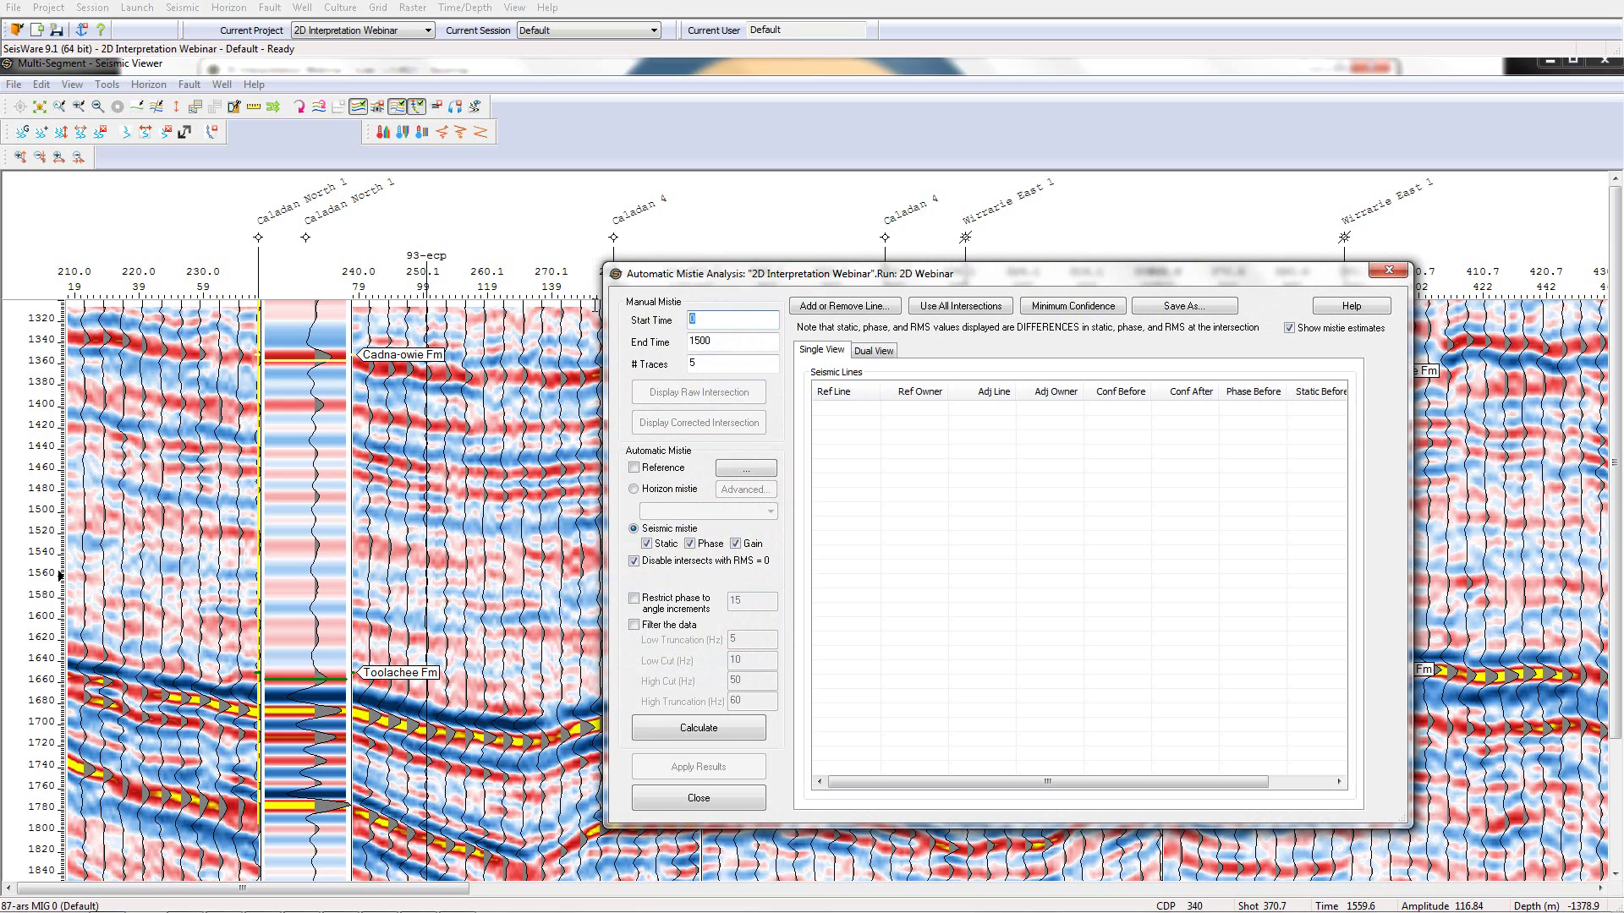
type("1300")
key("Tab")
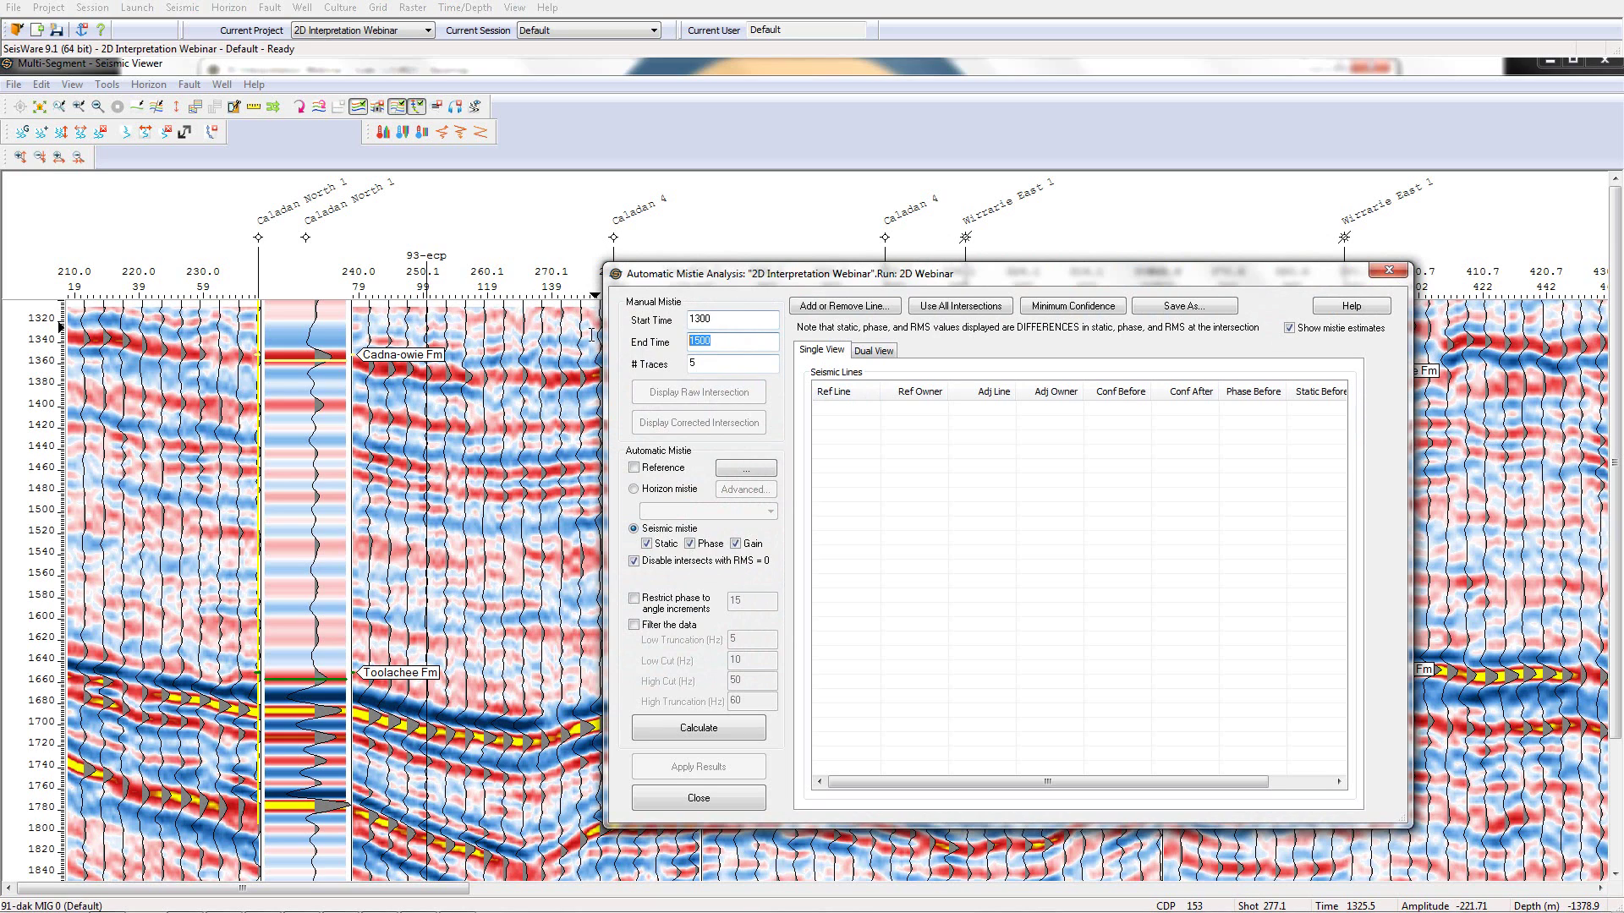
type("2000")
left_click(843, 307)
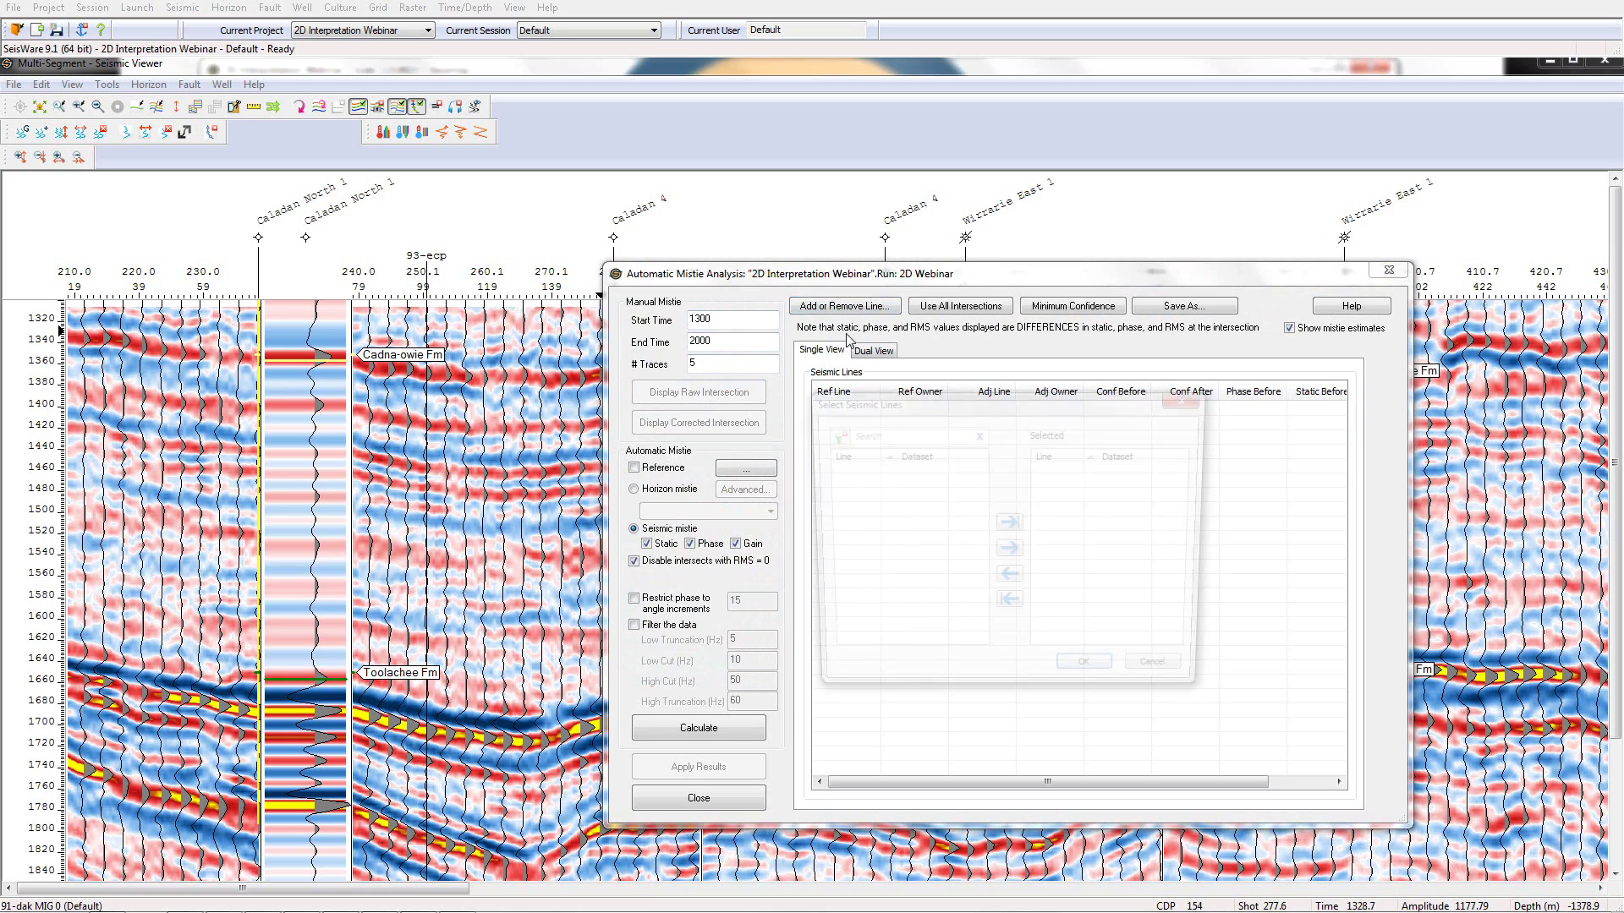
left_click(1009, 524)
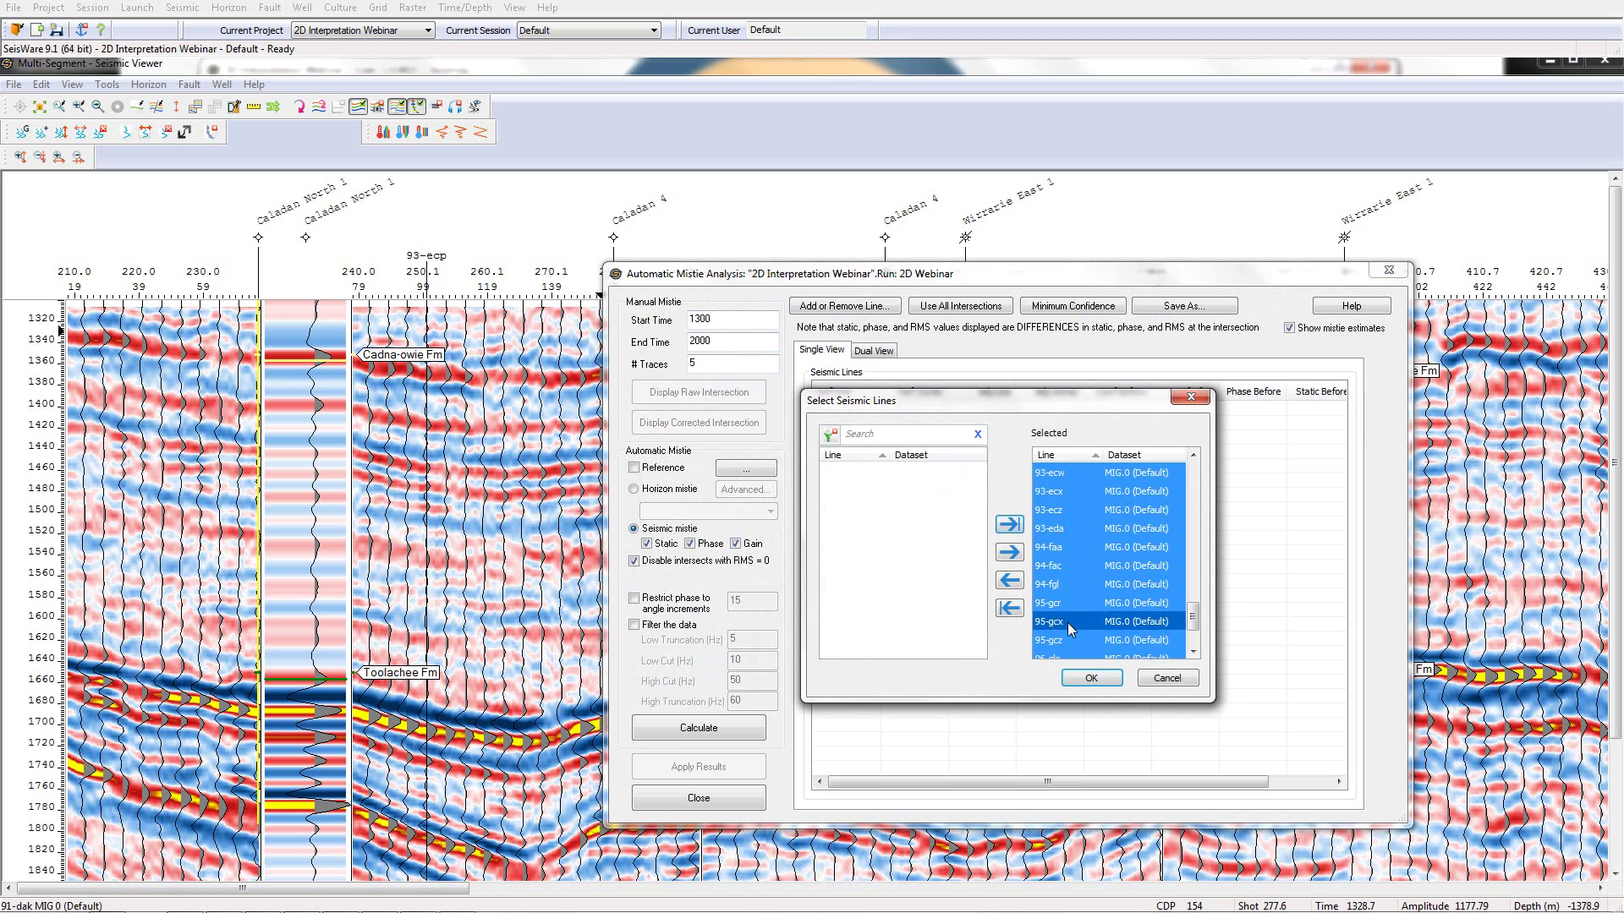
left_click(1091, 680)
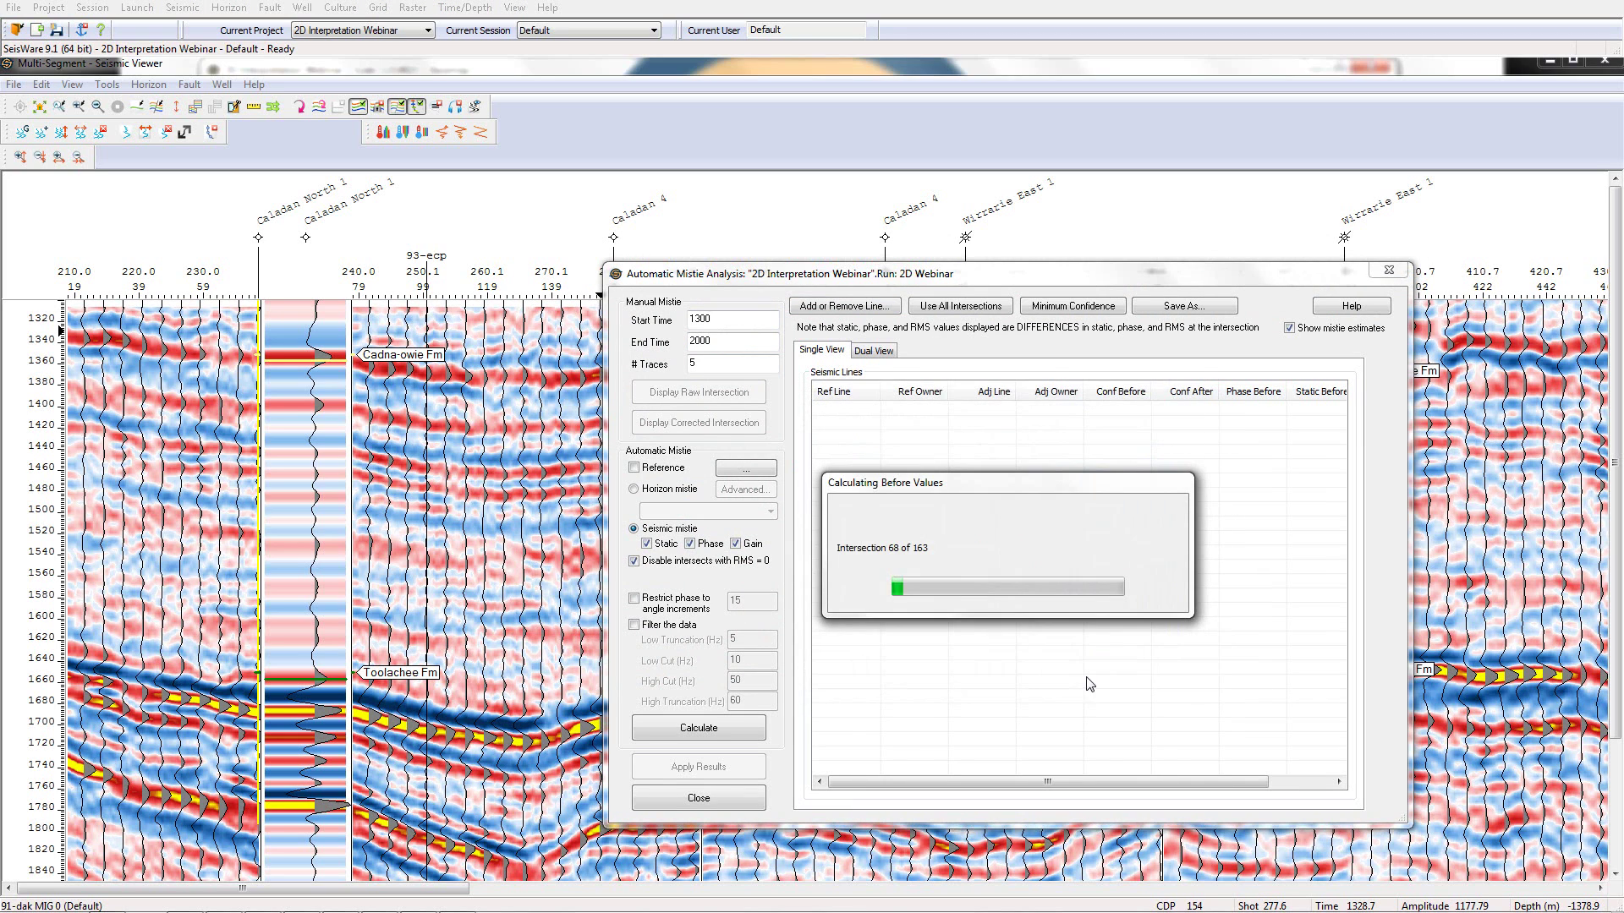
Enable reference lines and make the 87-ars and 91-dak MIS versions the references
left_click(642, 470)
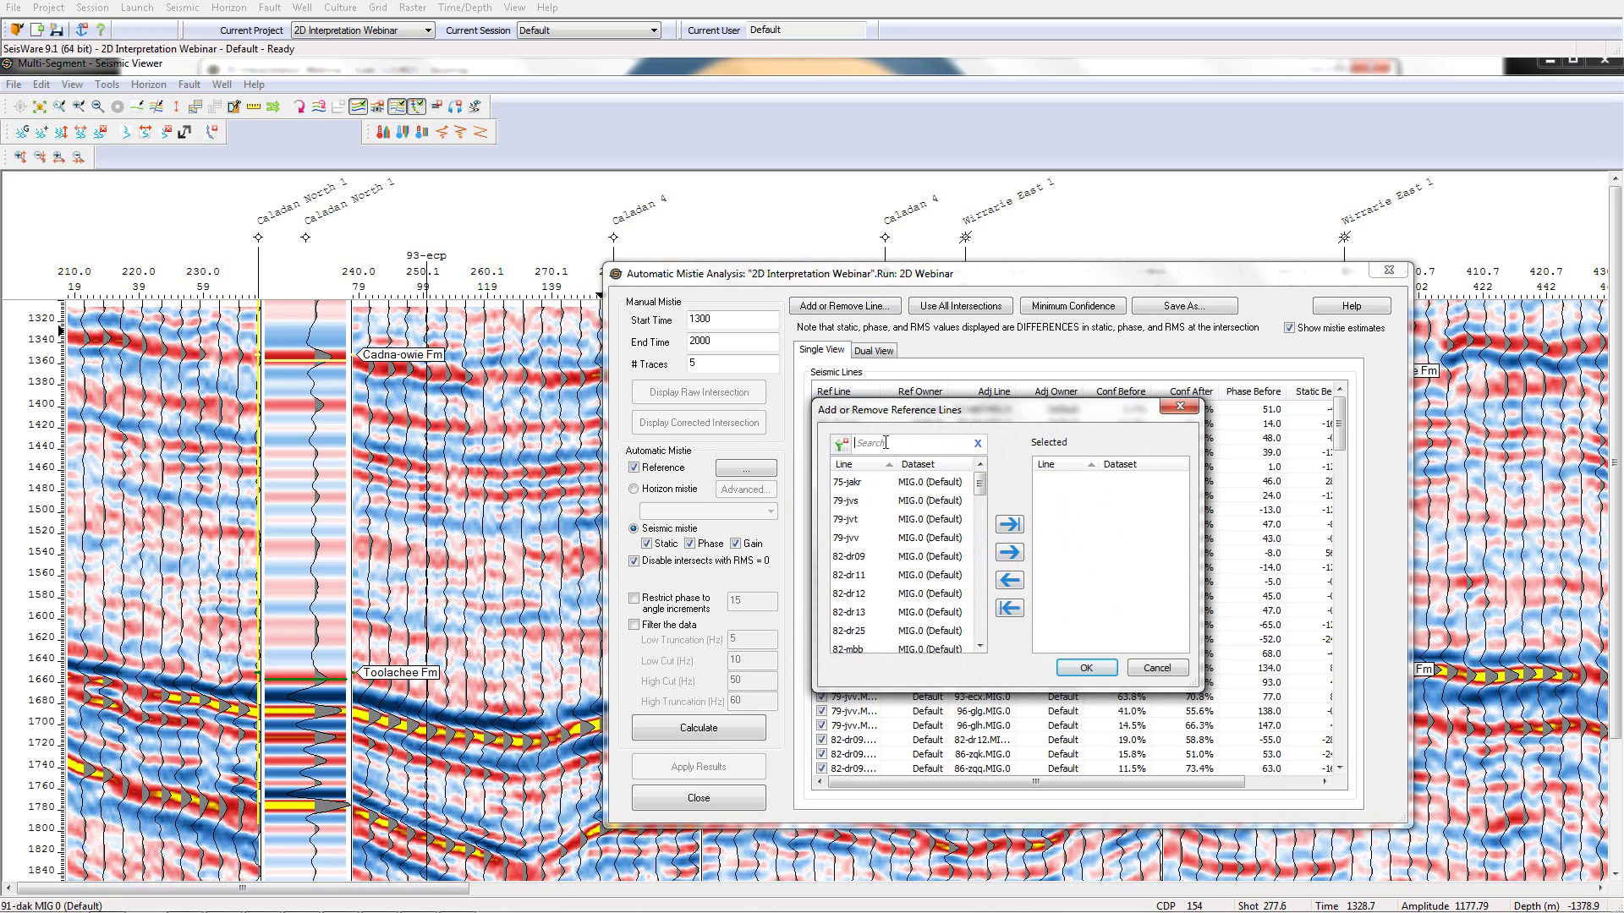
type("MIS")
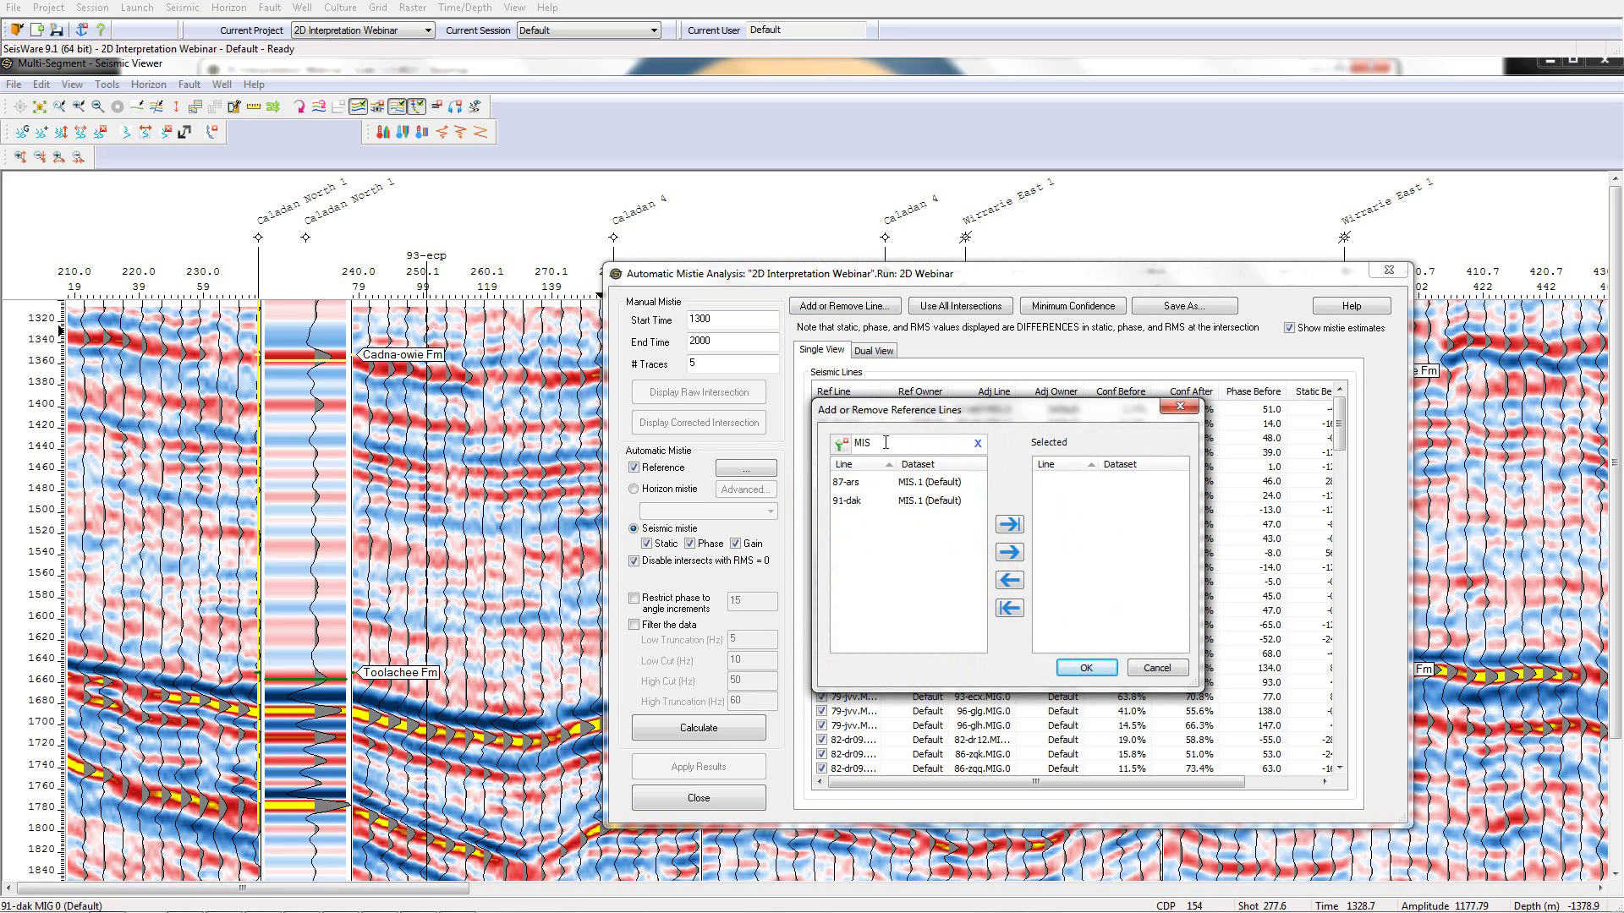
left_click(1008, 525)
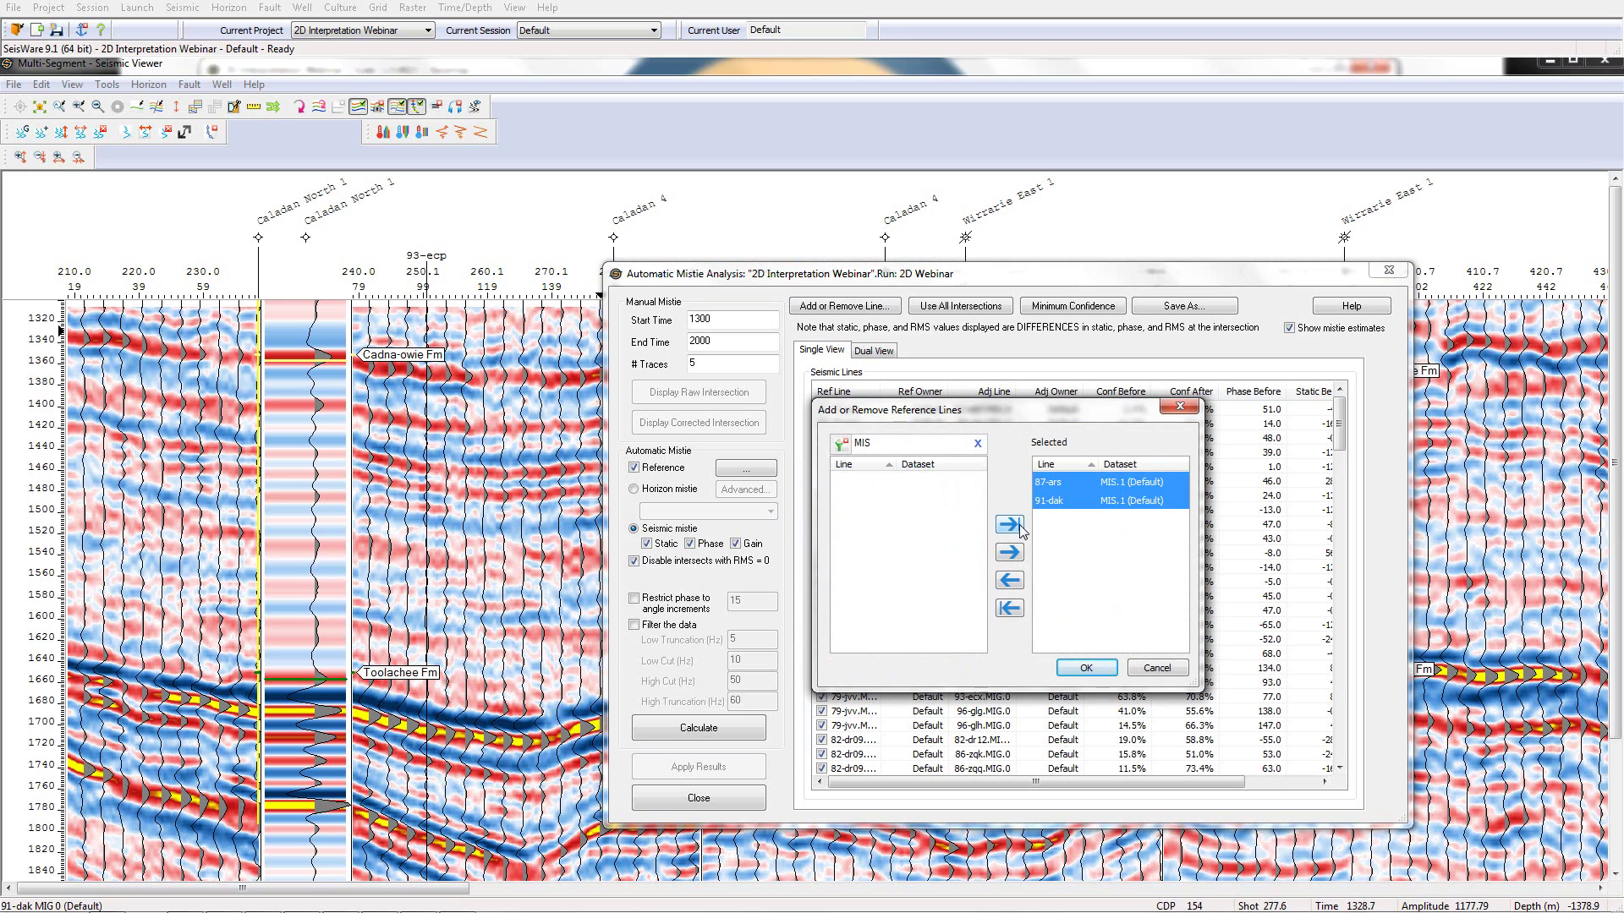
left_click(1088, 668)
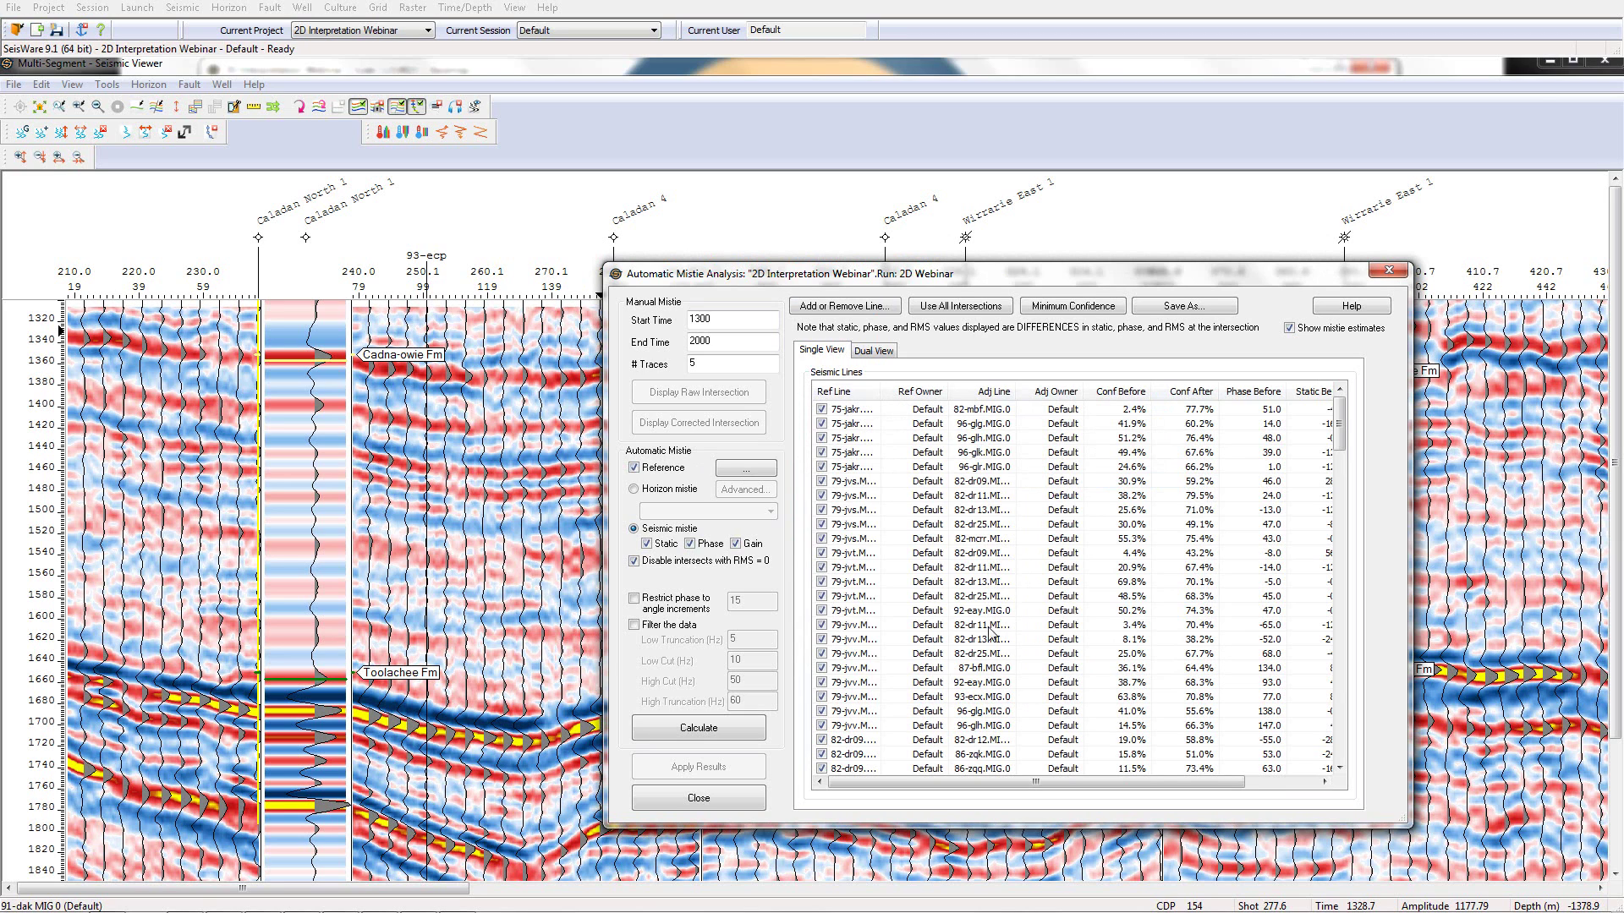
left_click_drag(1006, 782, 1121, 787)
Calculate the mistie solution, inspect one intersection, and review per-line adjustments (e.g. 75-jakr.MIG.0 phase -117.5)
left_click(699, 728)
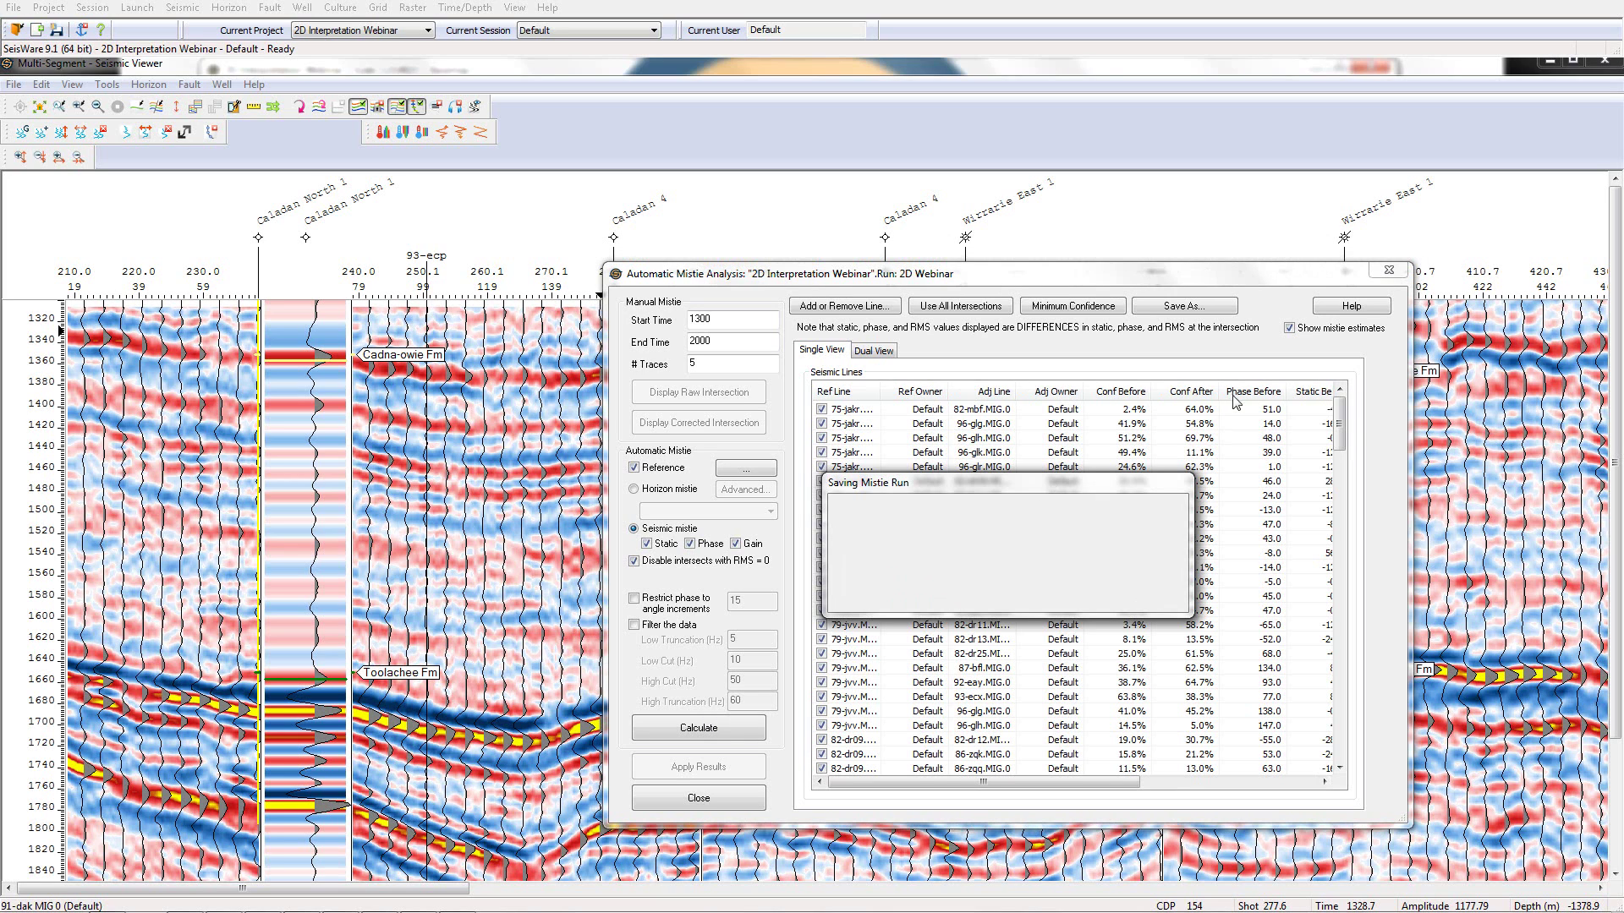
left_click_drag(1340, 427, 1358, 499)
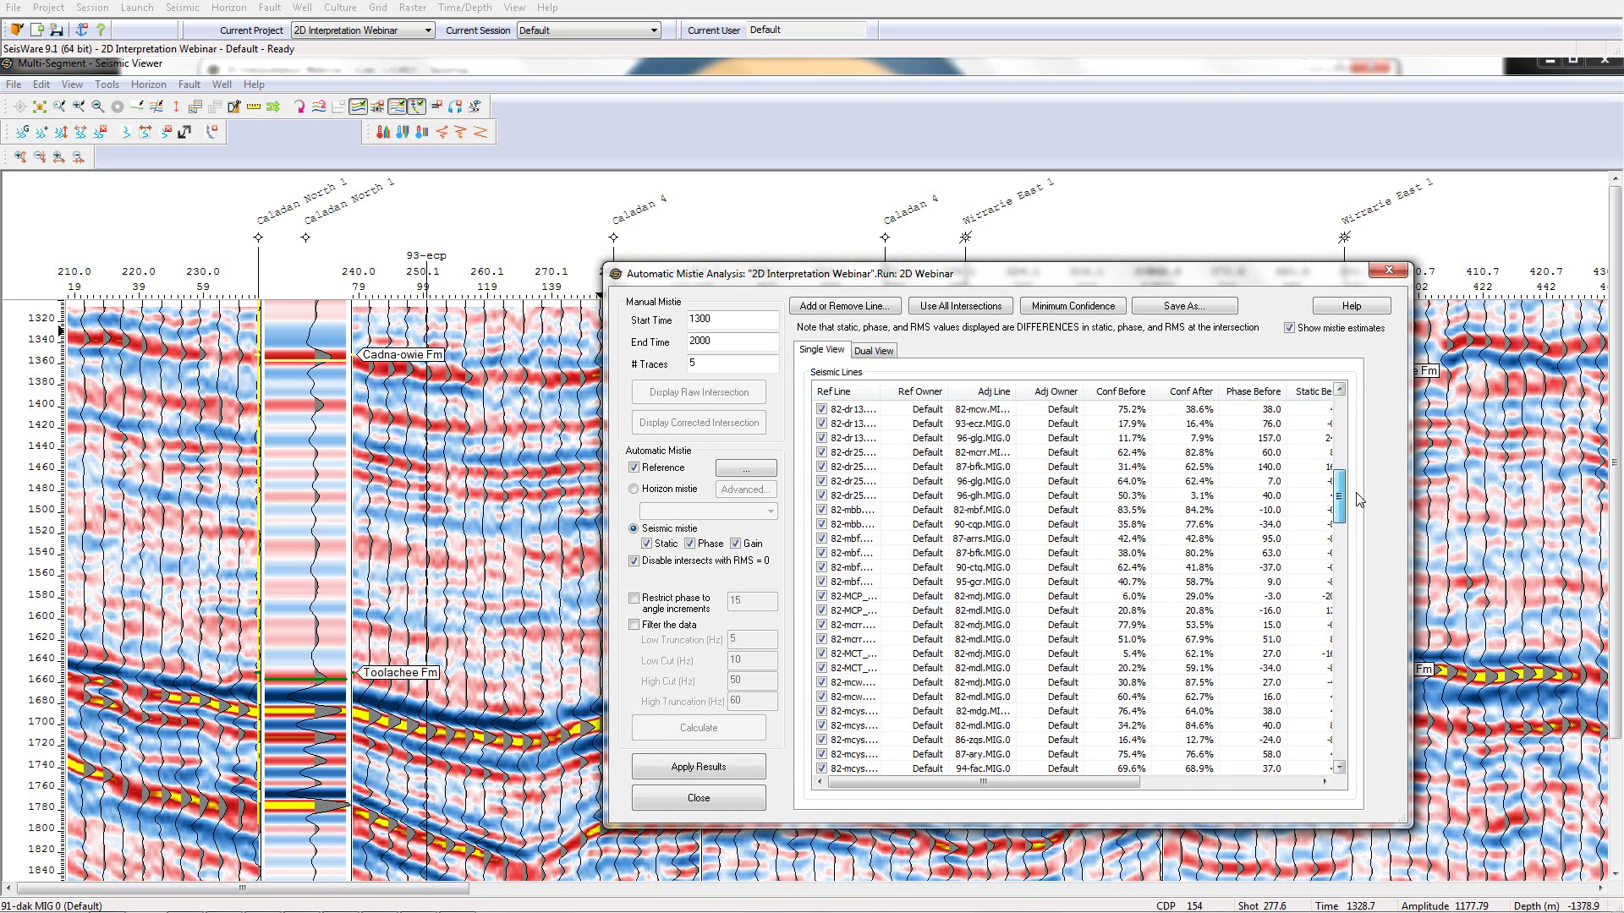
left_click(1176, 495)
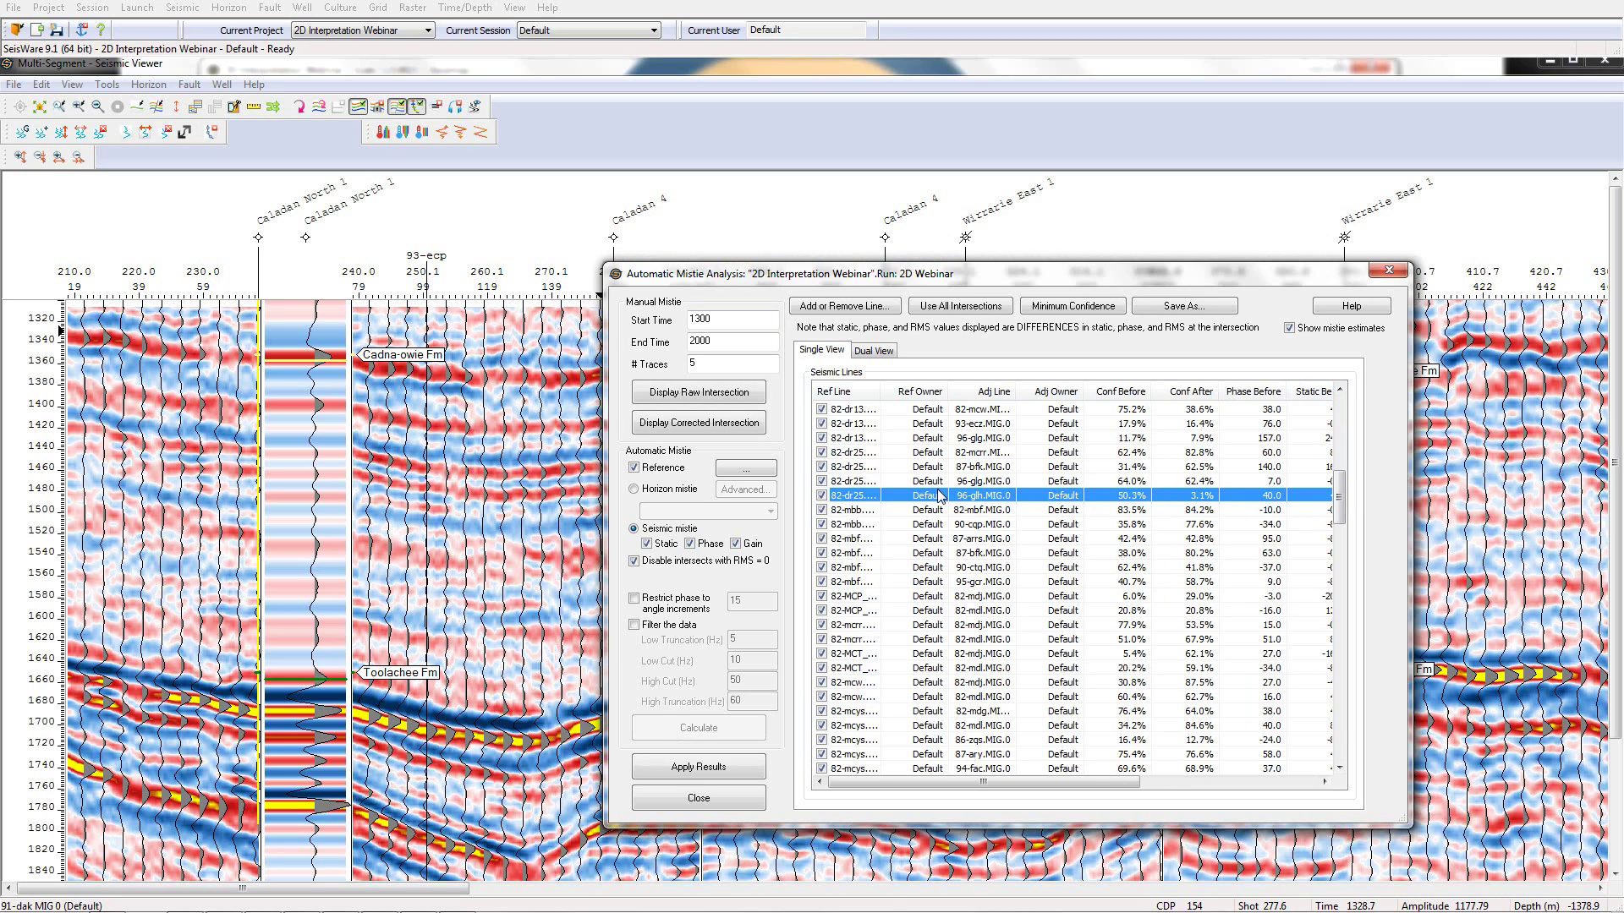
scroll(1145, 480, "up", 10)
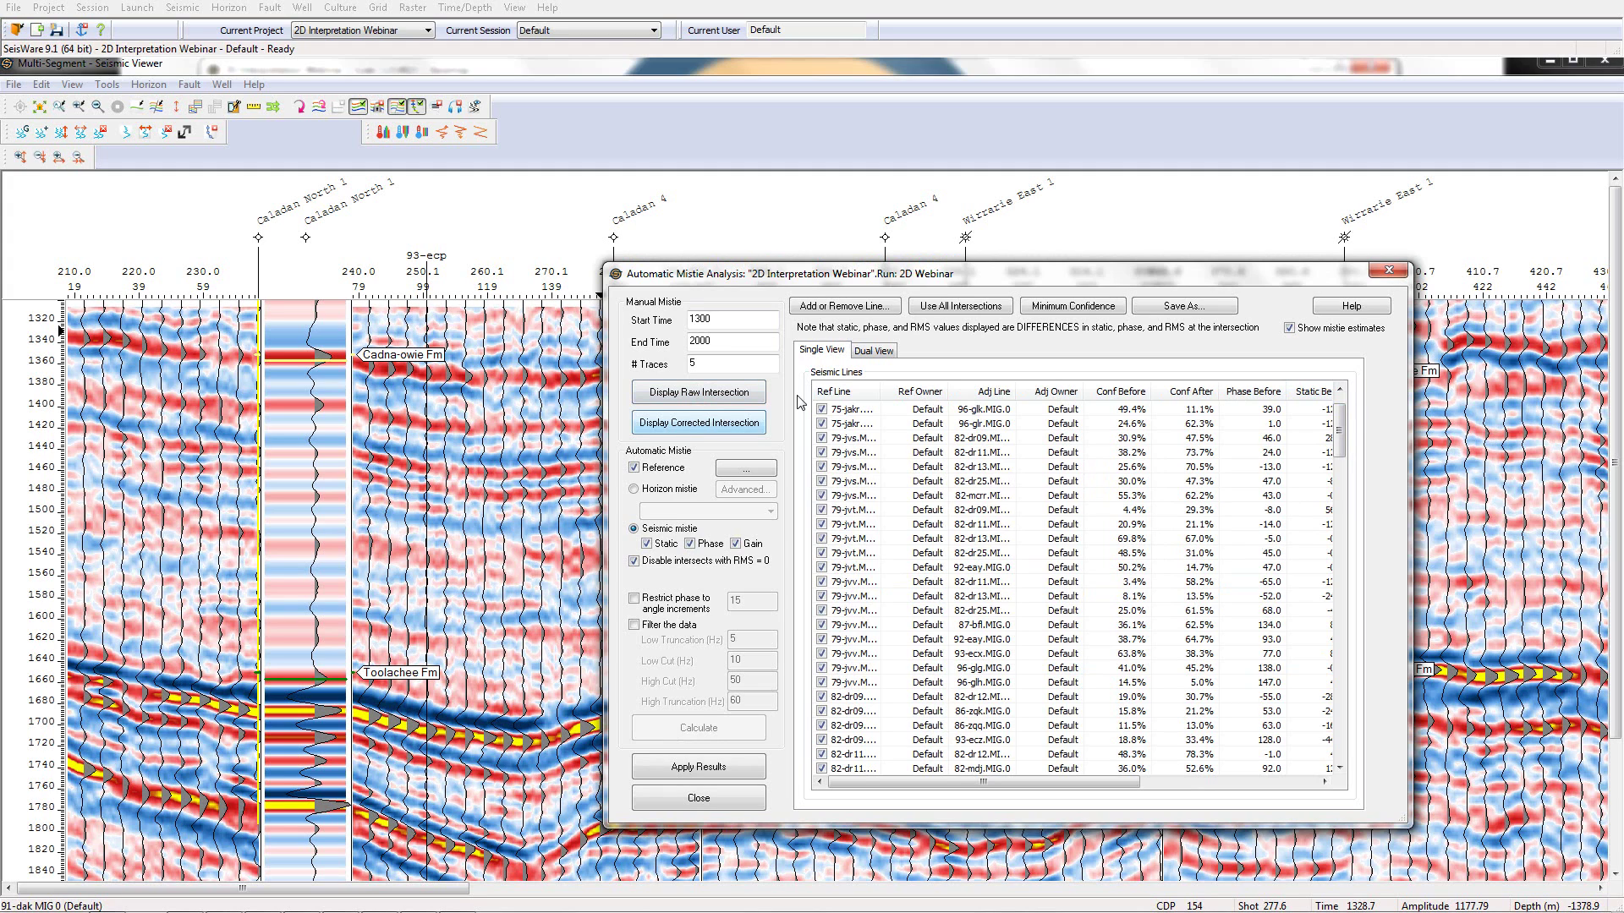
left_click(873, 352)
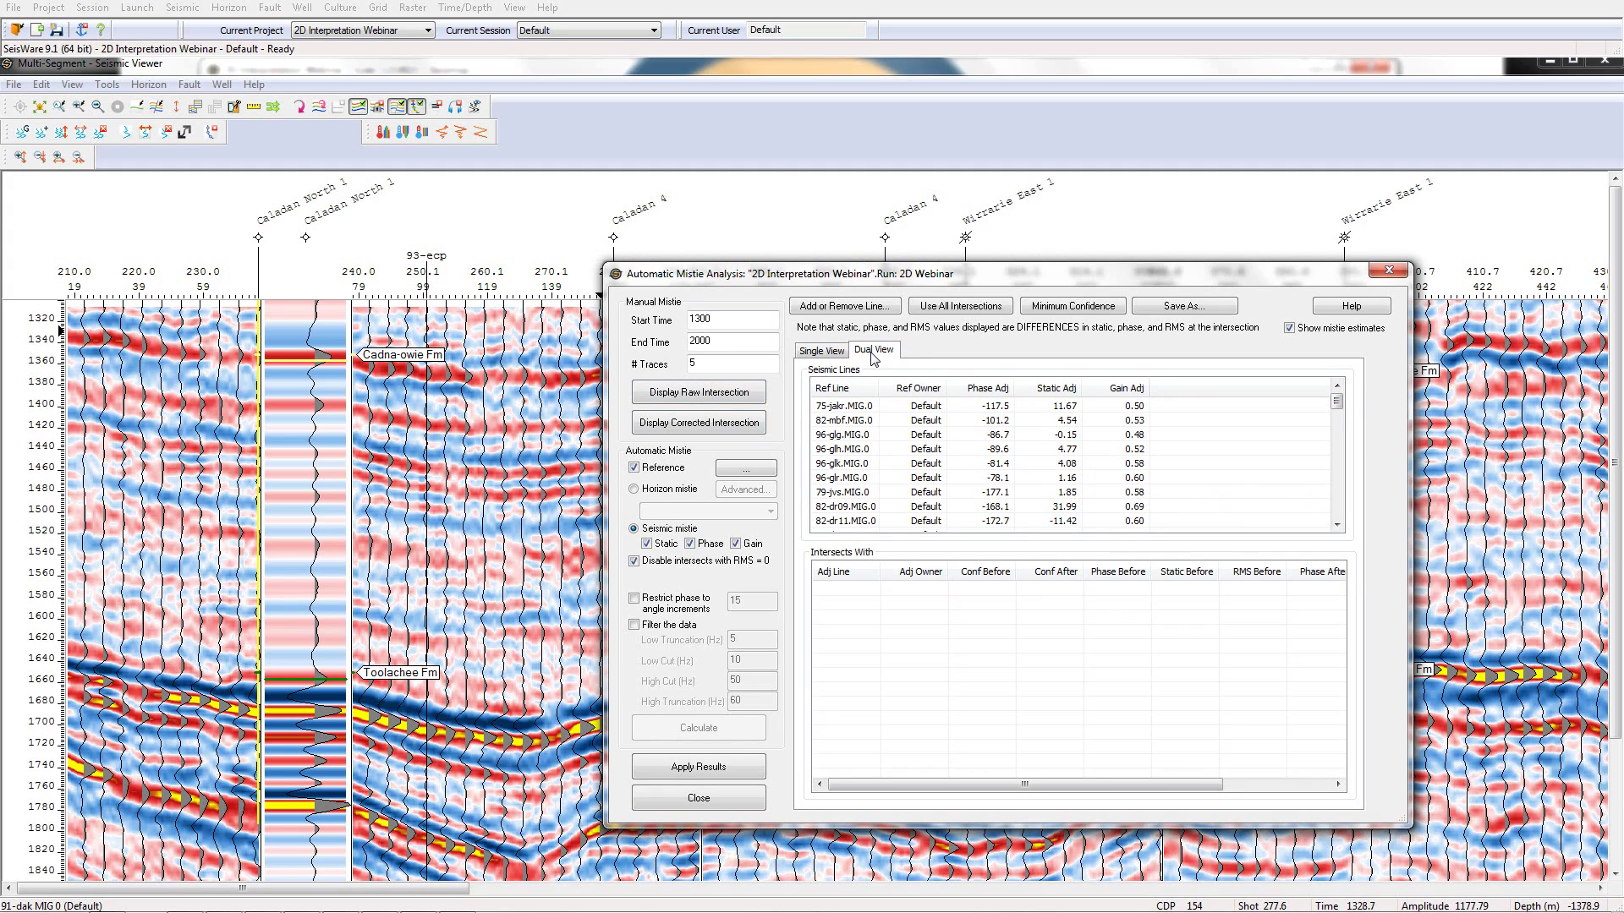
Apply mistie corrections to non-reference lines as seismic version 3, then launch the Basemap
left_click(728, 769)
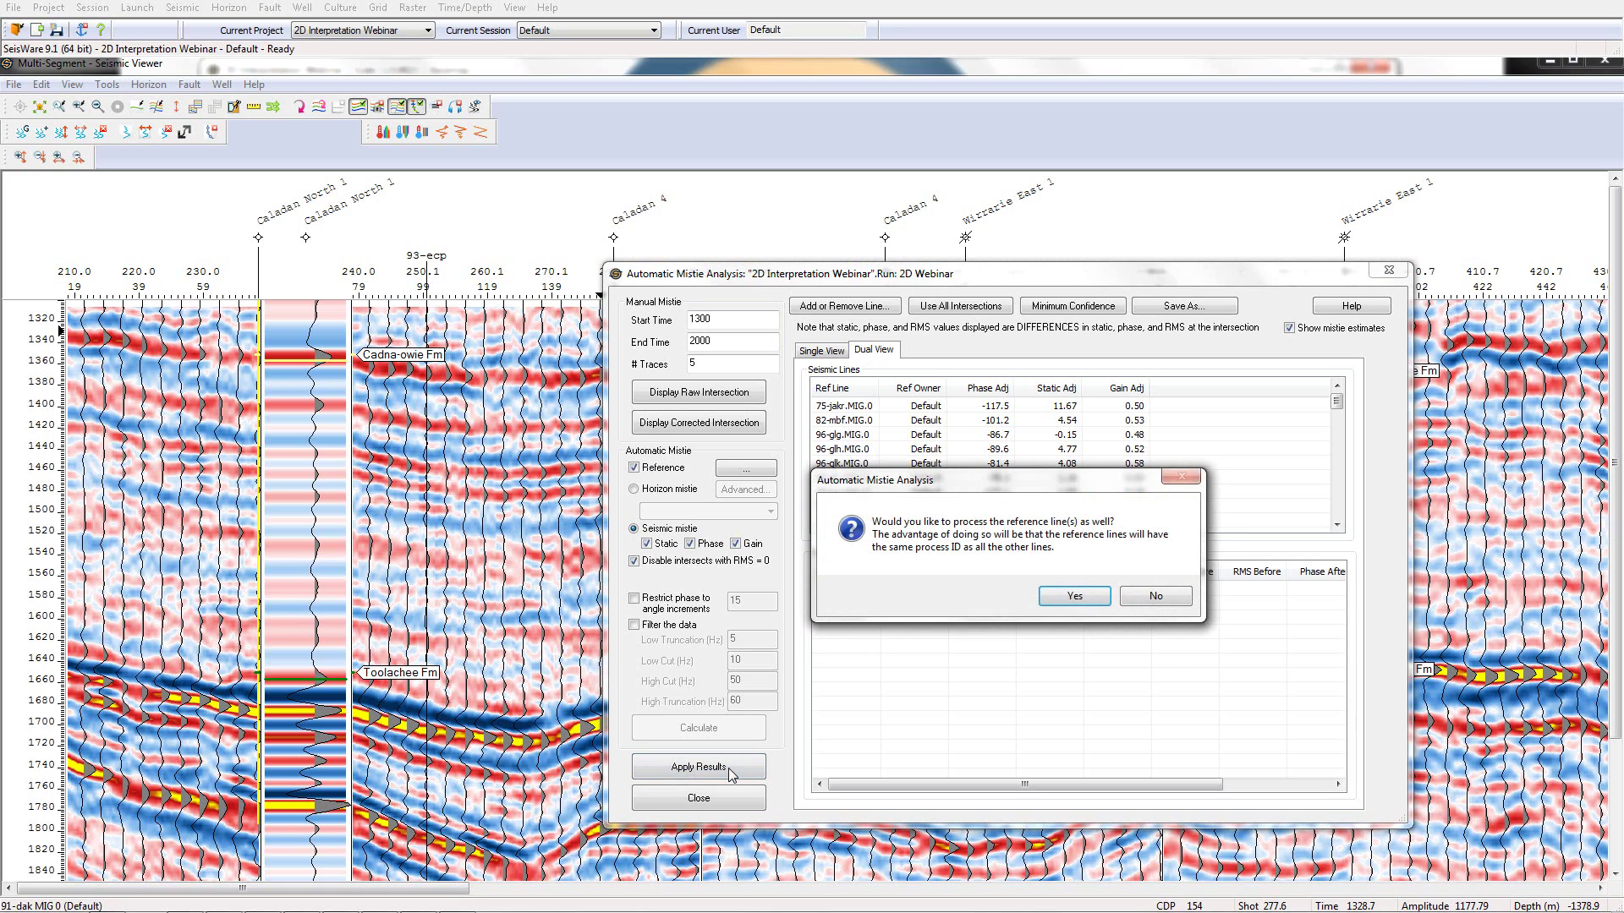
left_click(1149, 597)
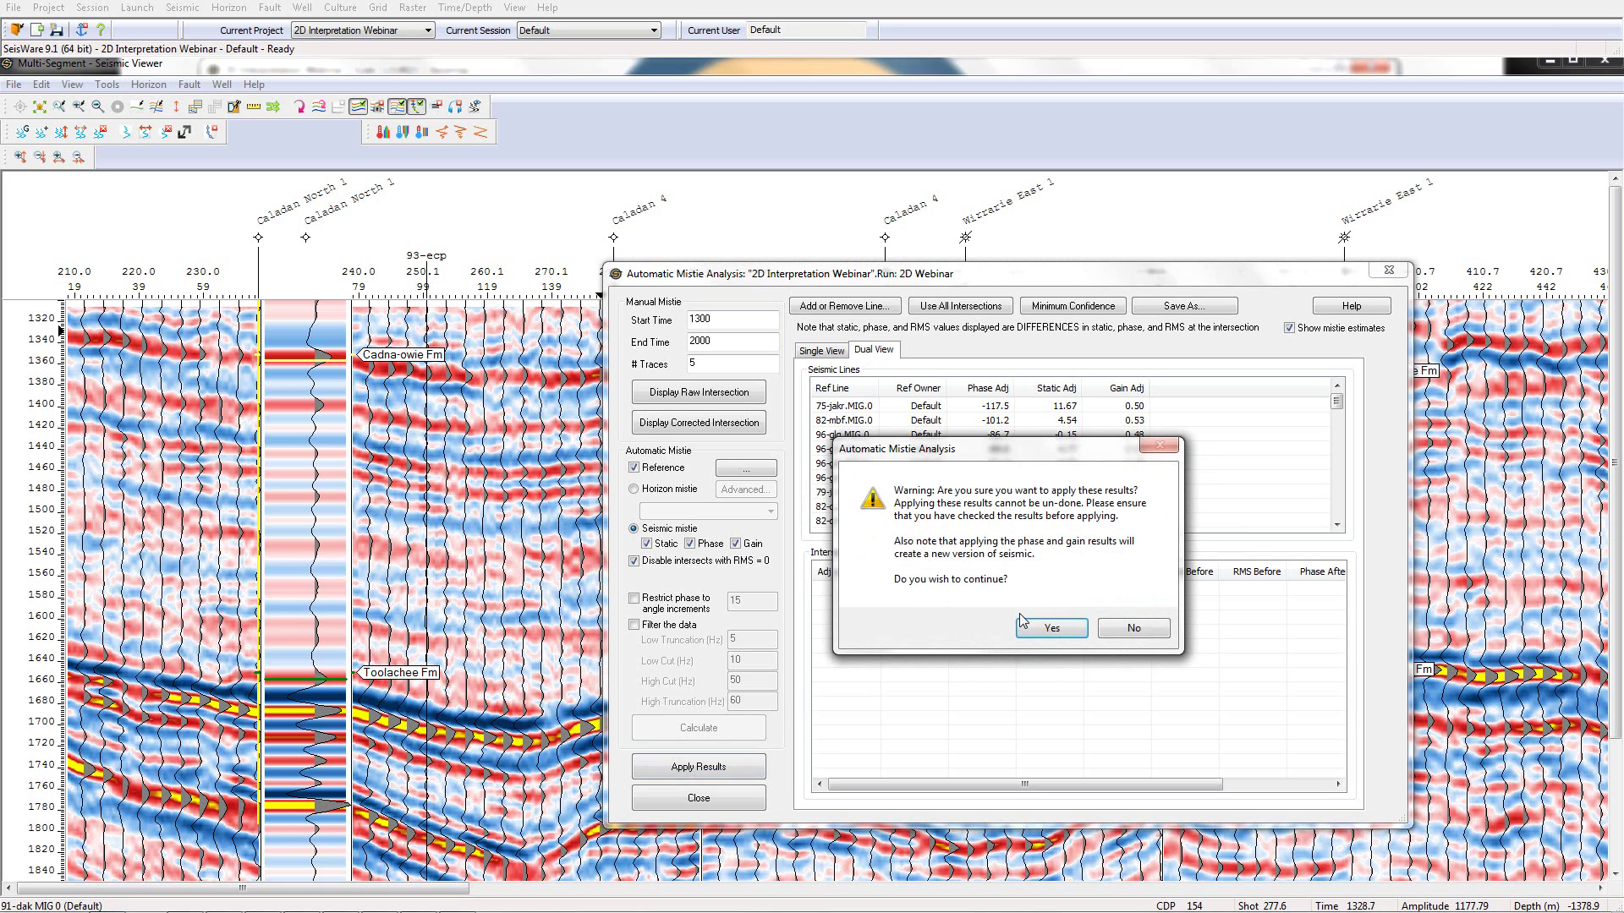
left_click(1037, 632)
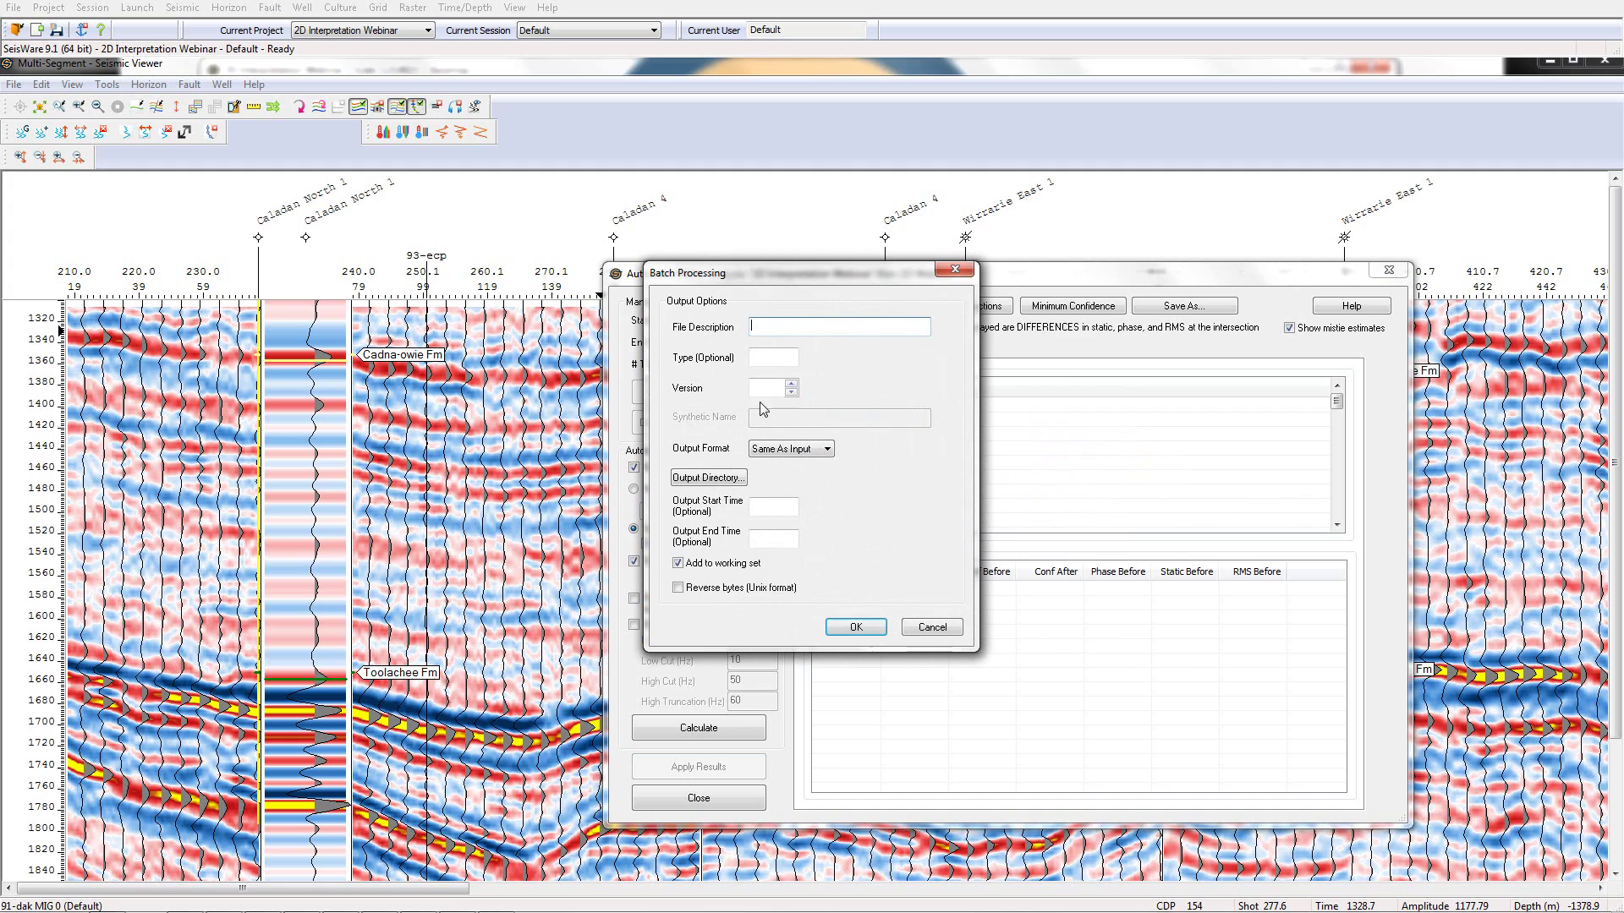
left_click(791, 384)
left_click(855, 627)
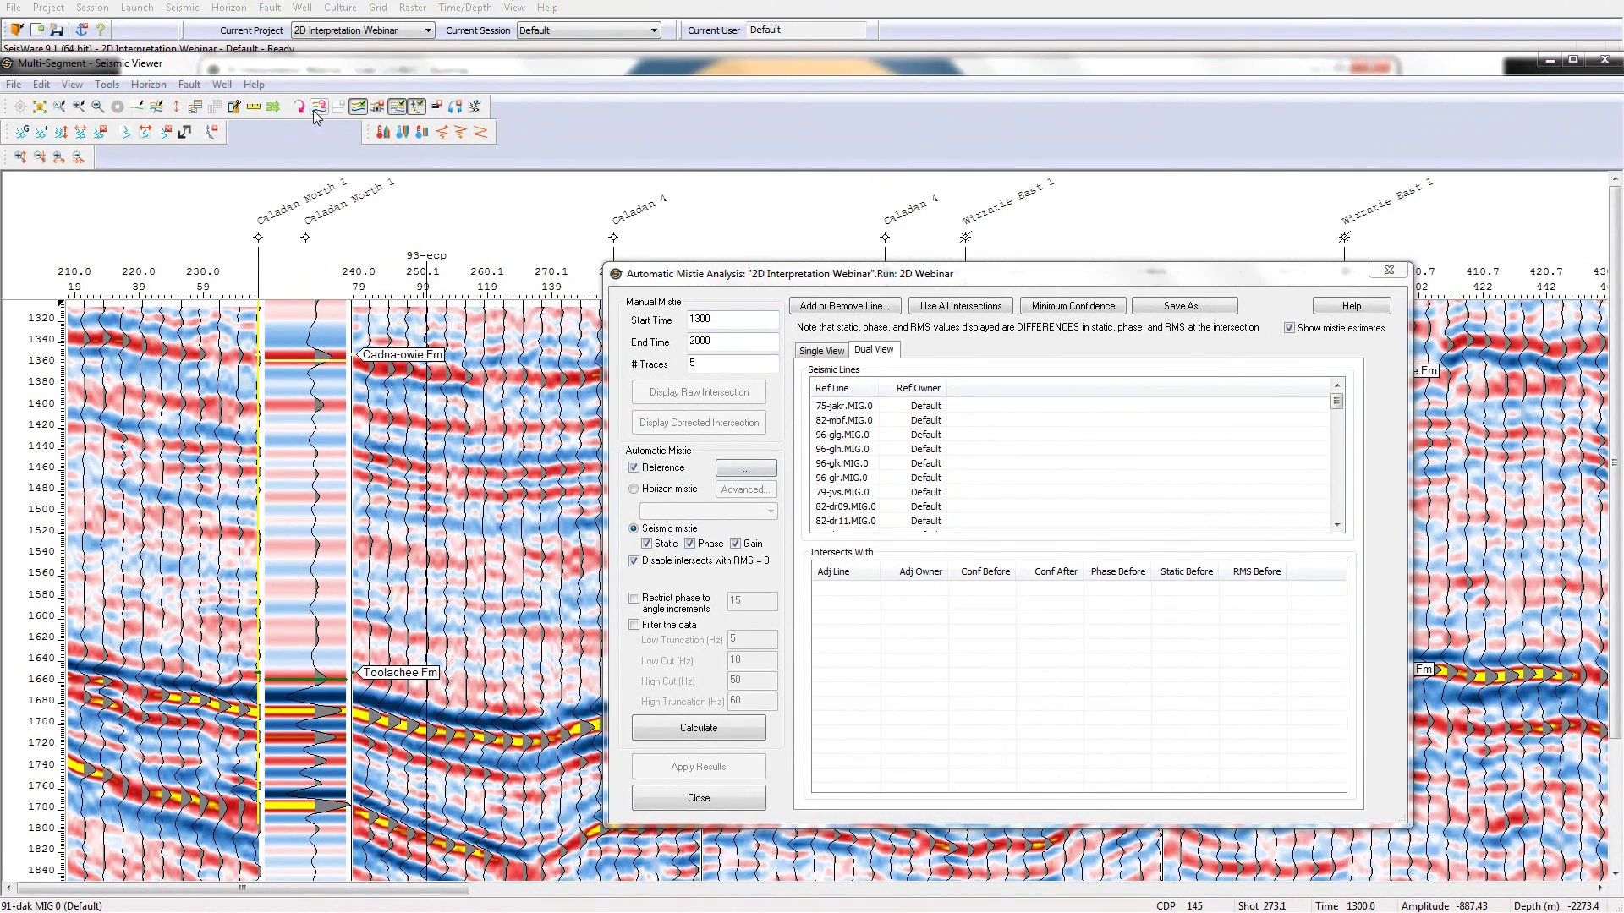
left_click(137, 8)
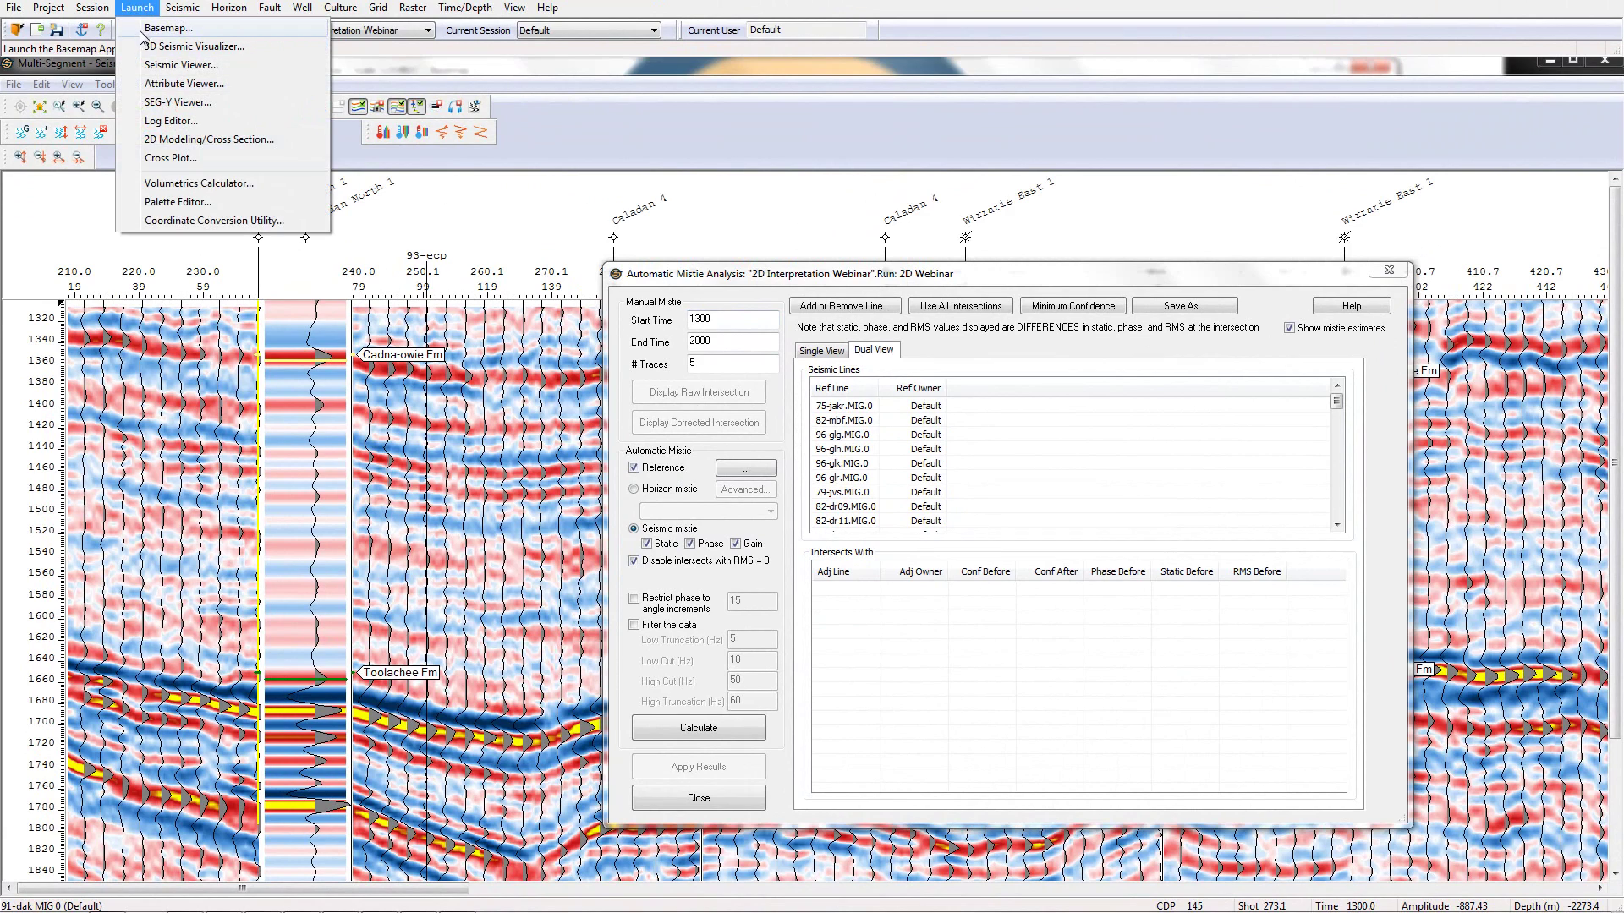
left_click(142, 32)
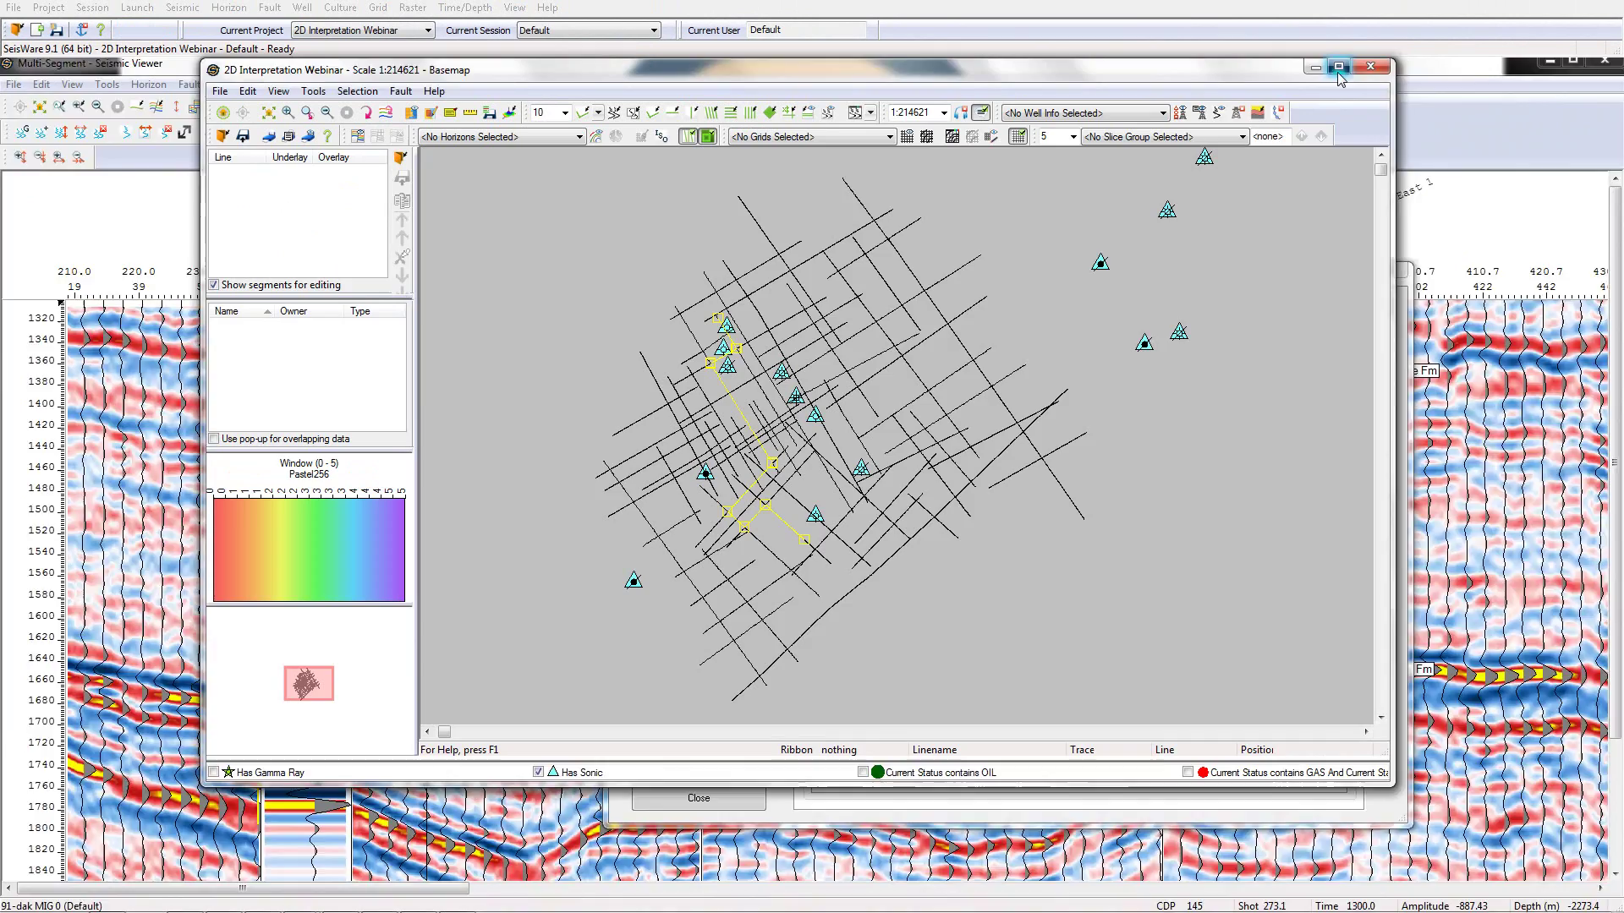
On the maximized basemap, build an arbitrary line 91-dak, 87-ars, 86-zqk, 82-dr09, 79-jvs, 82-dr13, 82-dr12
left_click(1338, 67)
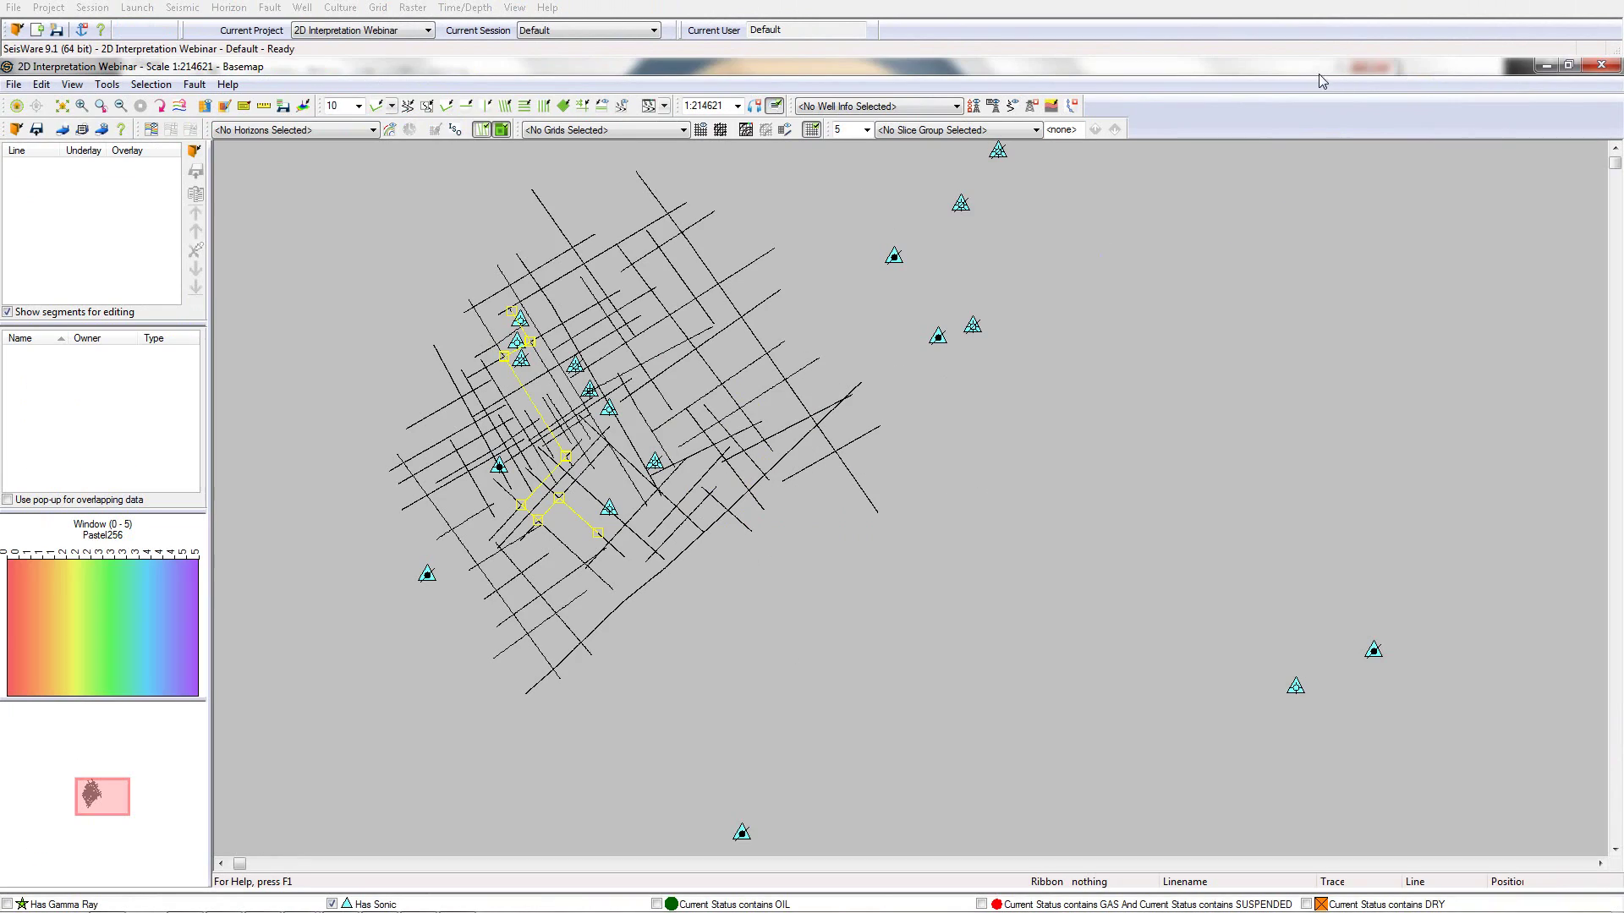
left_click(445, 108)
left_click(527, 344)
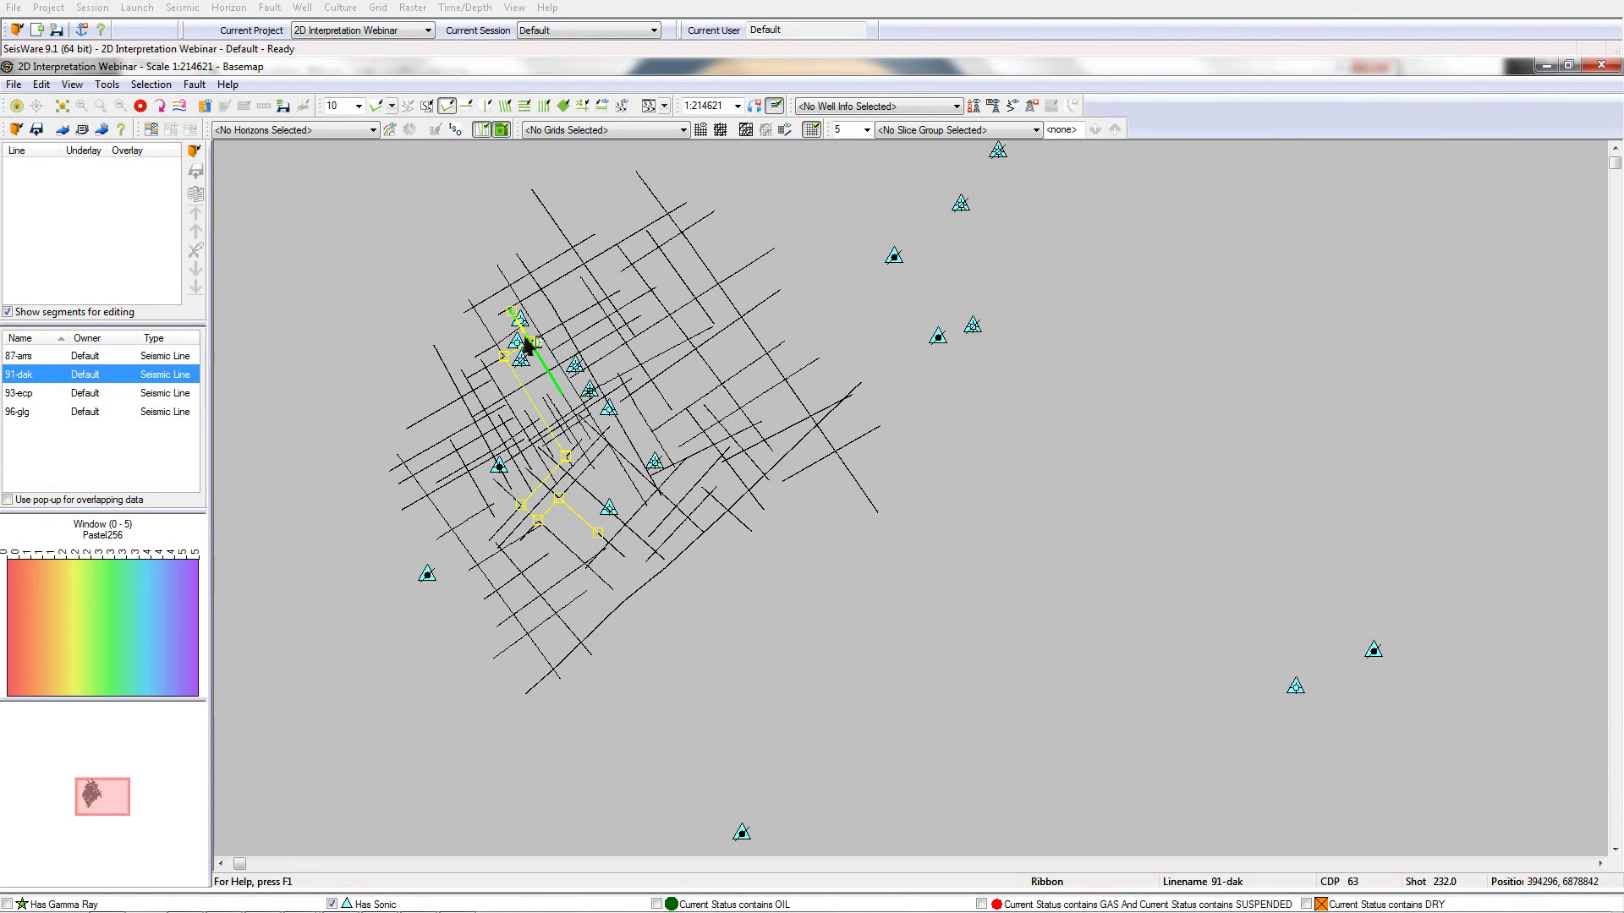
left_click(522, 353)
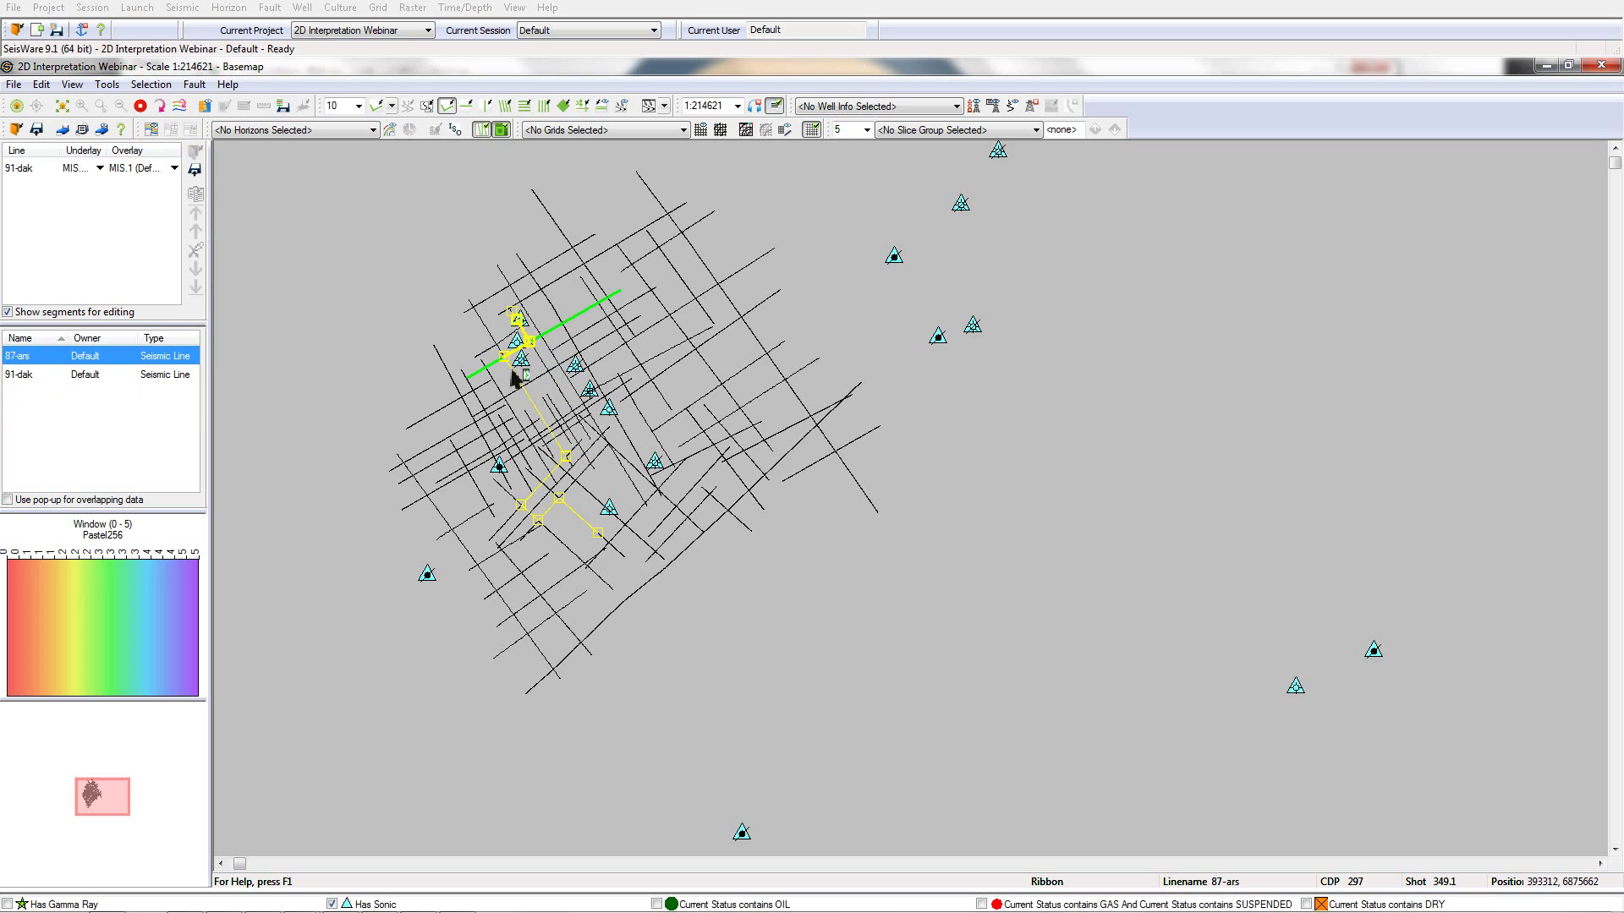
left_click(515, 376)
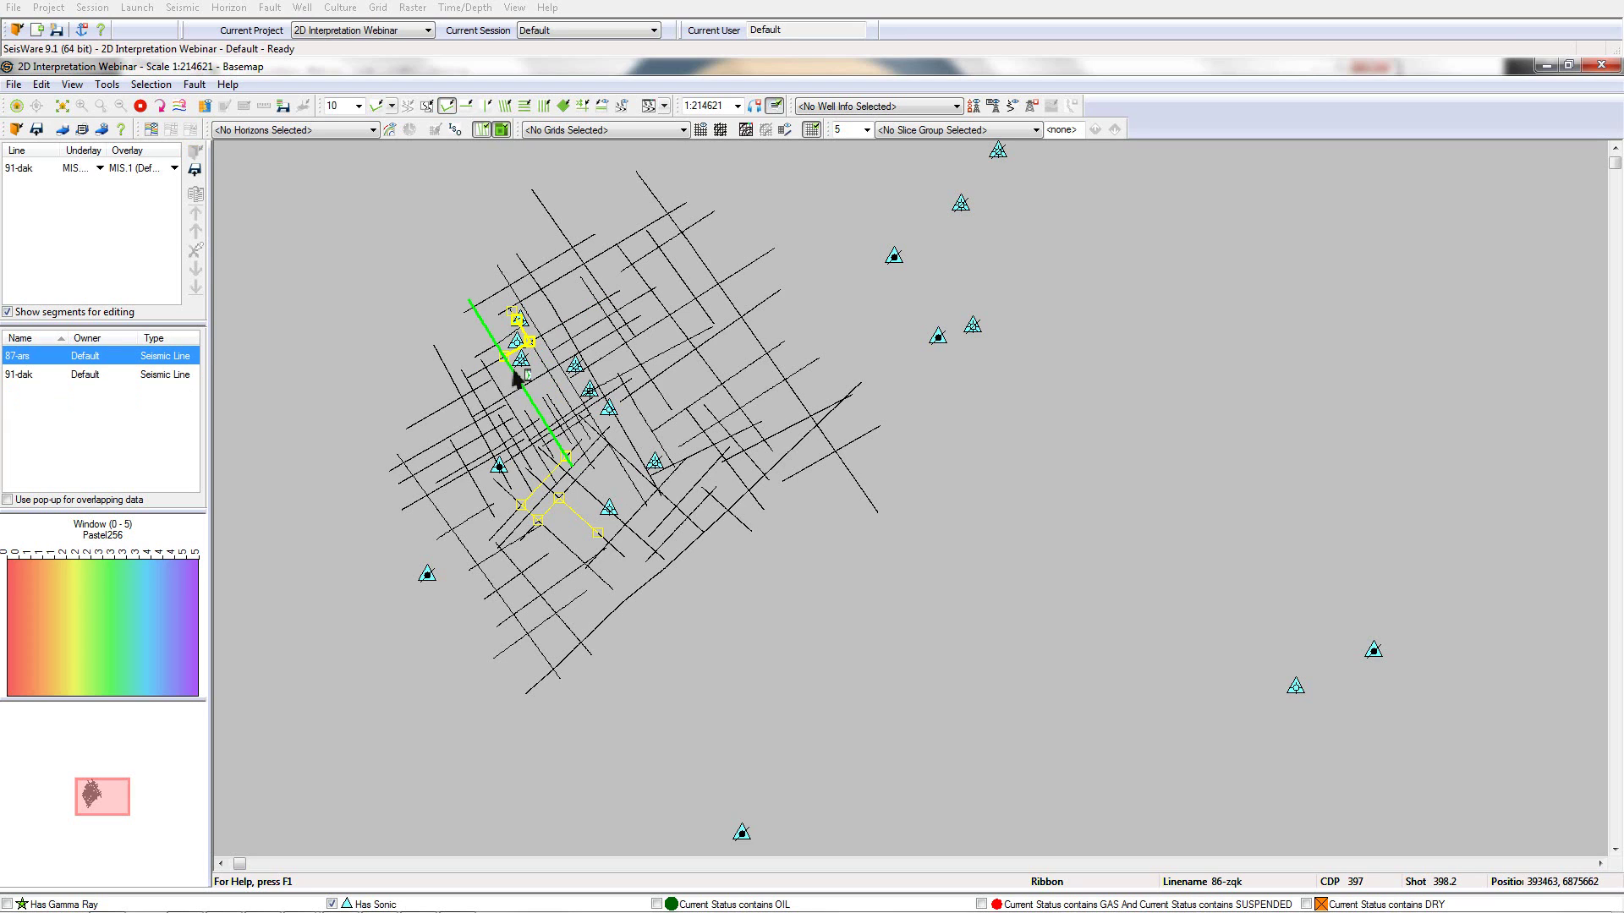
left_click(560, 470)
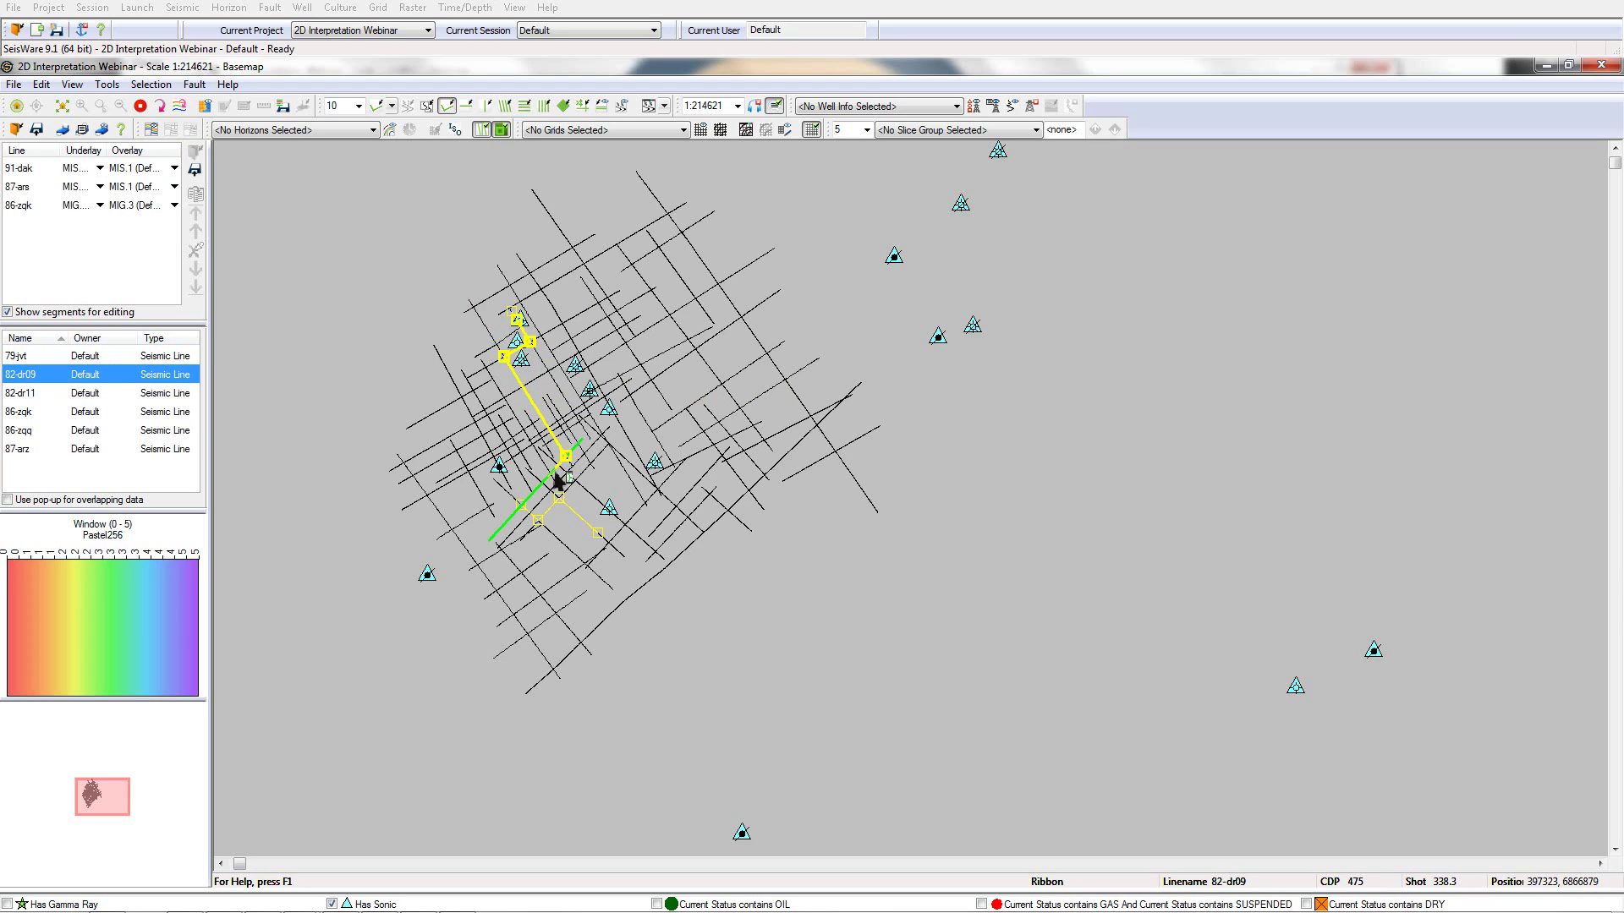
left_click(548, 531)
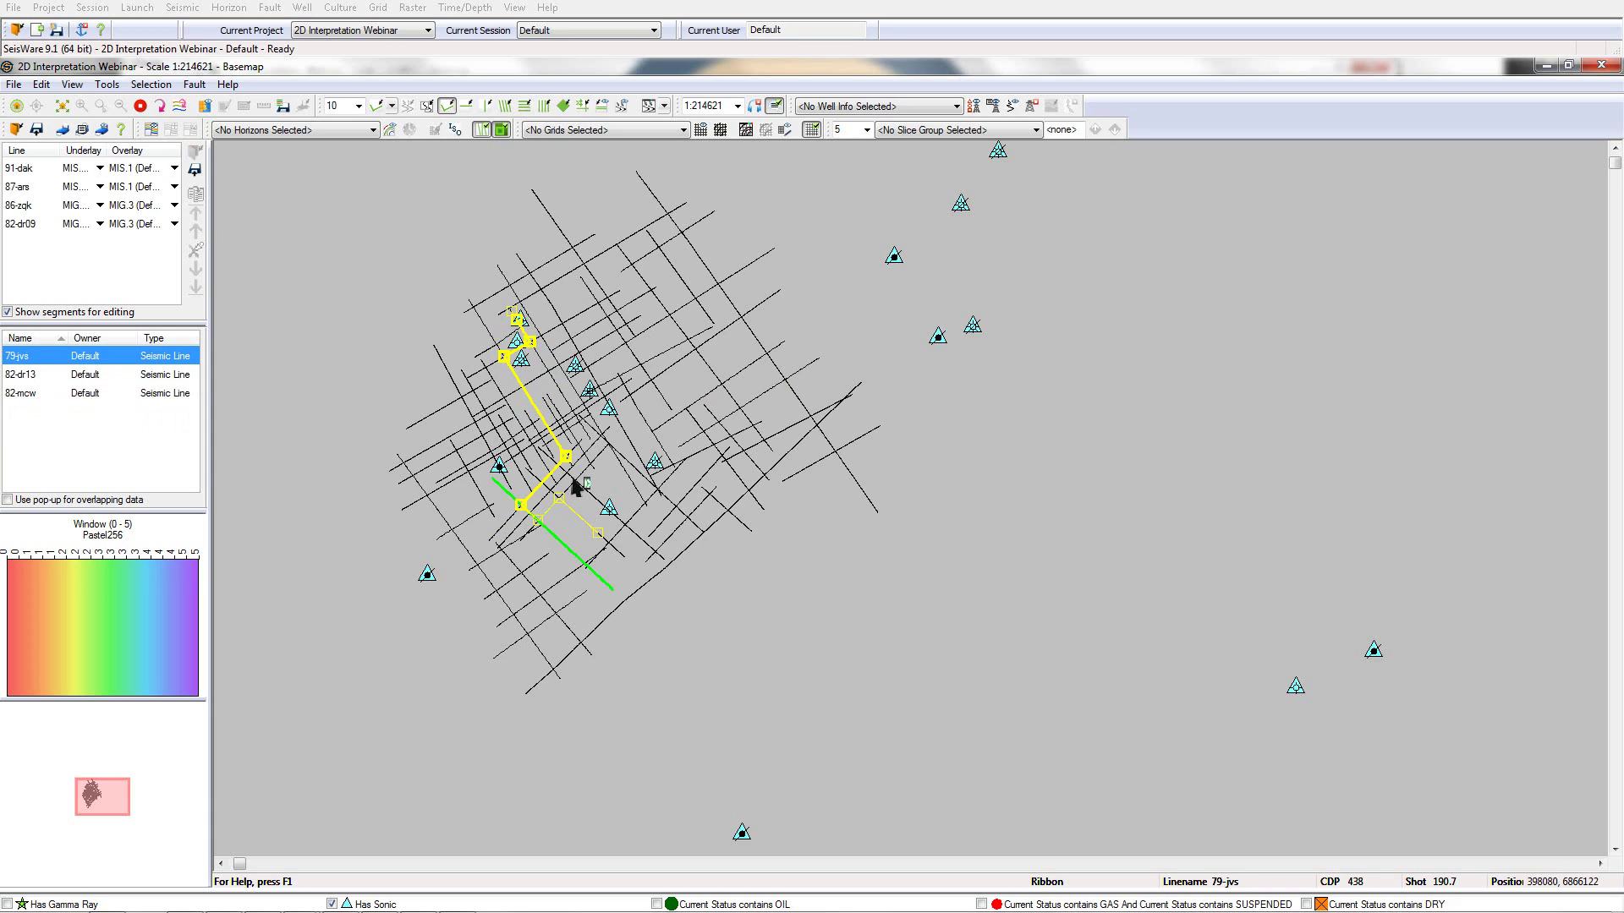
left_click(573, 502)
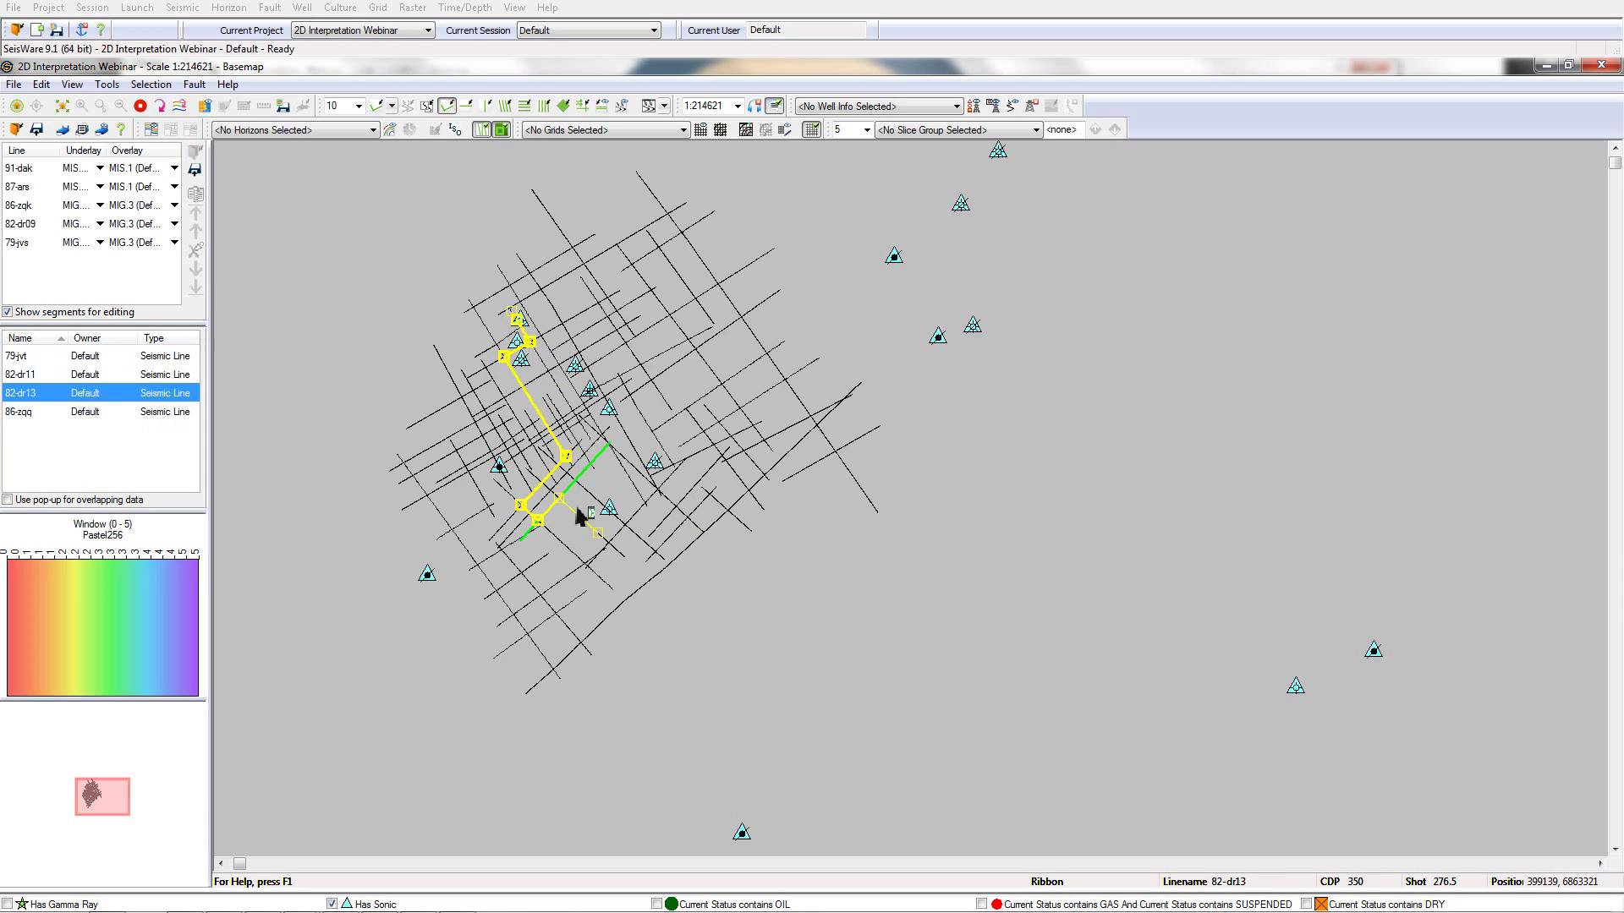
left_click(613, 551)
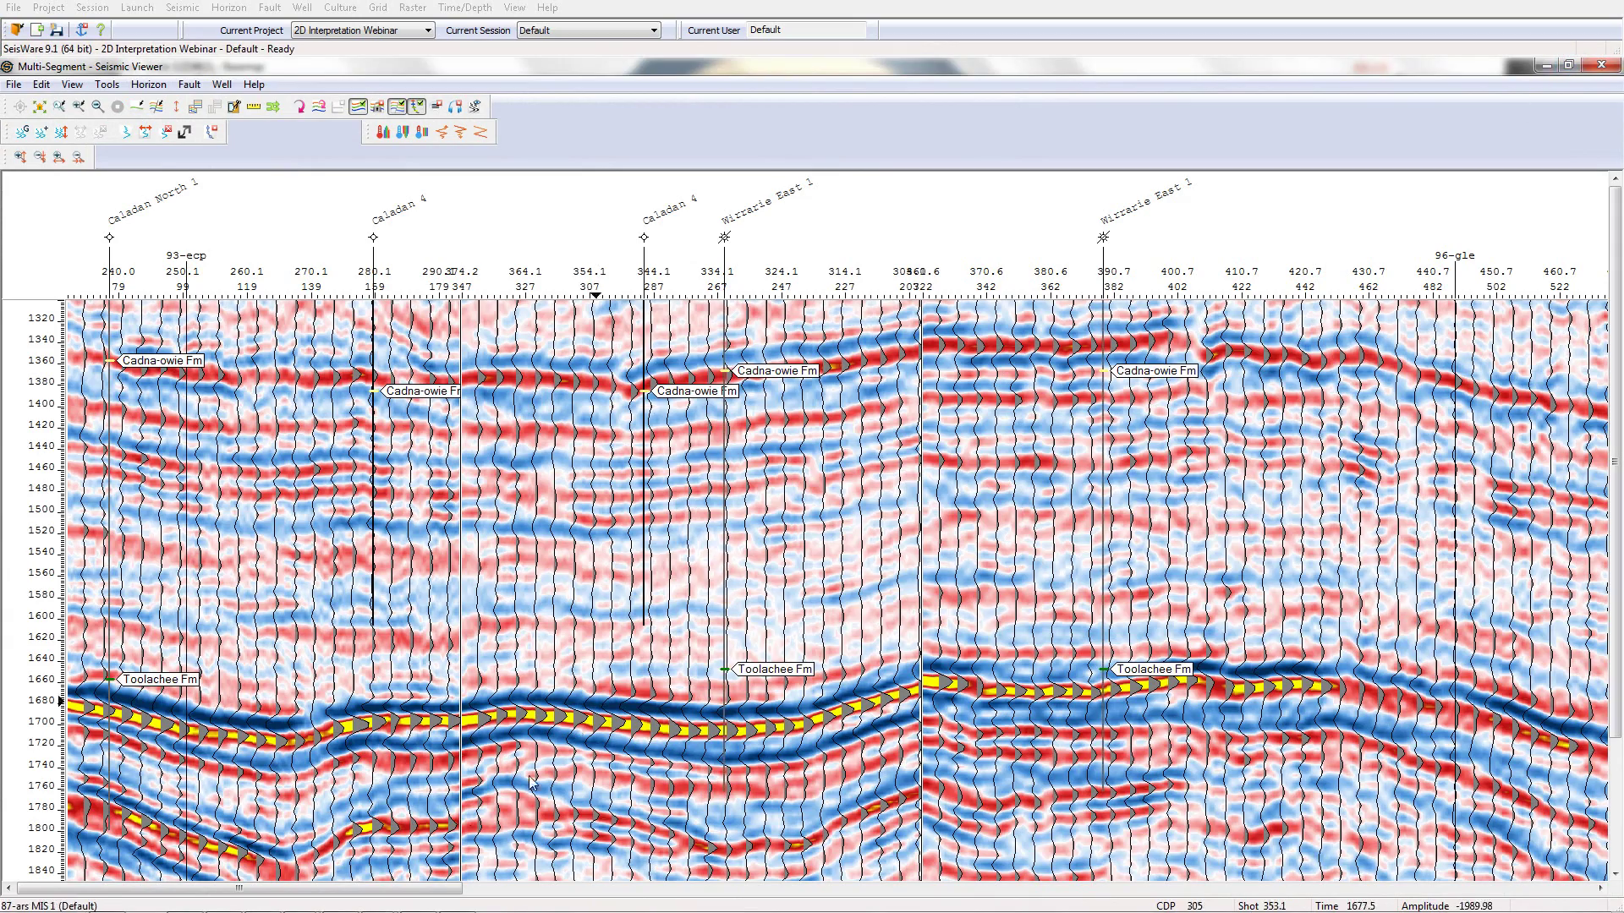
Scroll the corrected section and start a new Cadna Owie horizon set to Auto Pick on Peak
left_click_drag(378, 888, 340, 909)
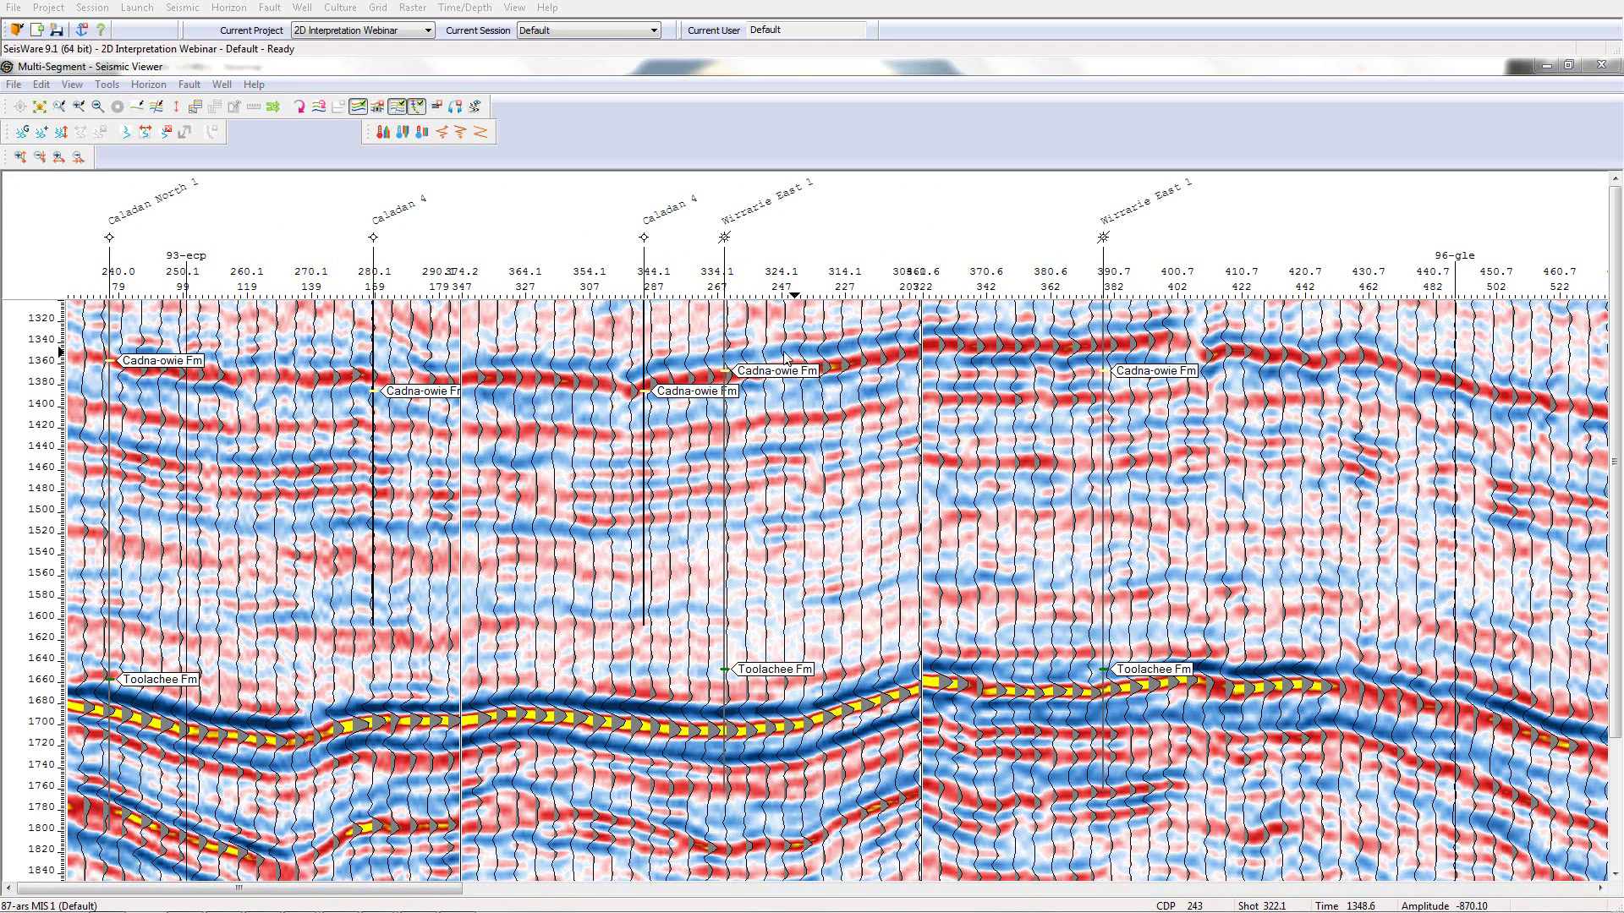
left_click(22, 131)
left_click(80, 122)
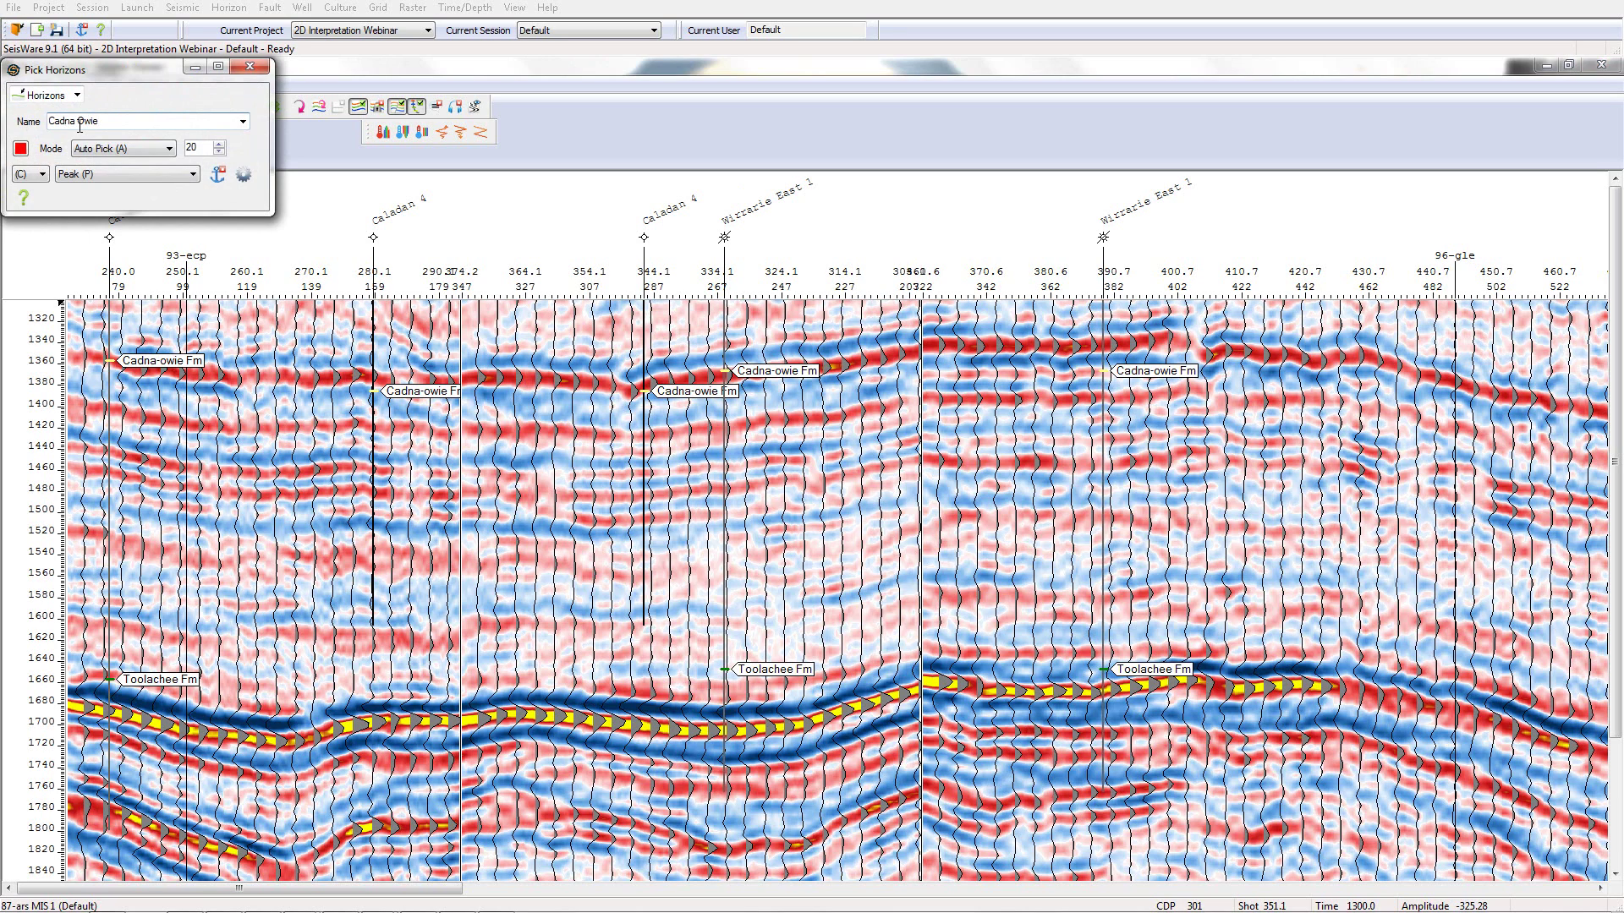
Auto-pick Cadna Owie on the red peak, then rename the picking horizon to Toolachee
left_click(270, 382)
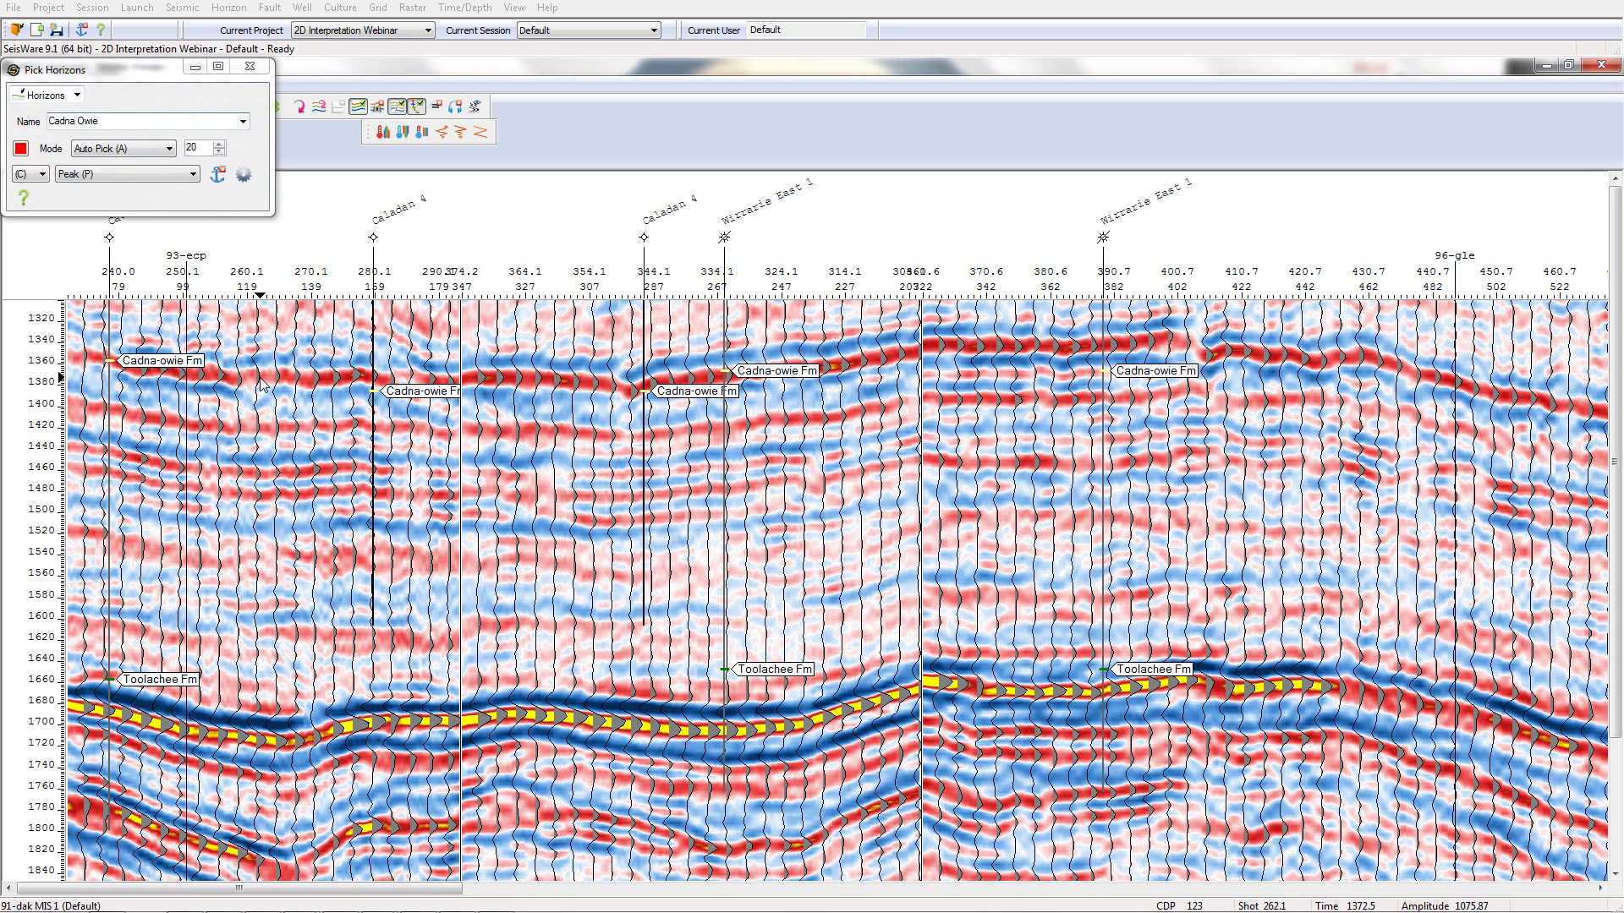
left_click(270, 380)
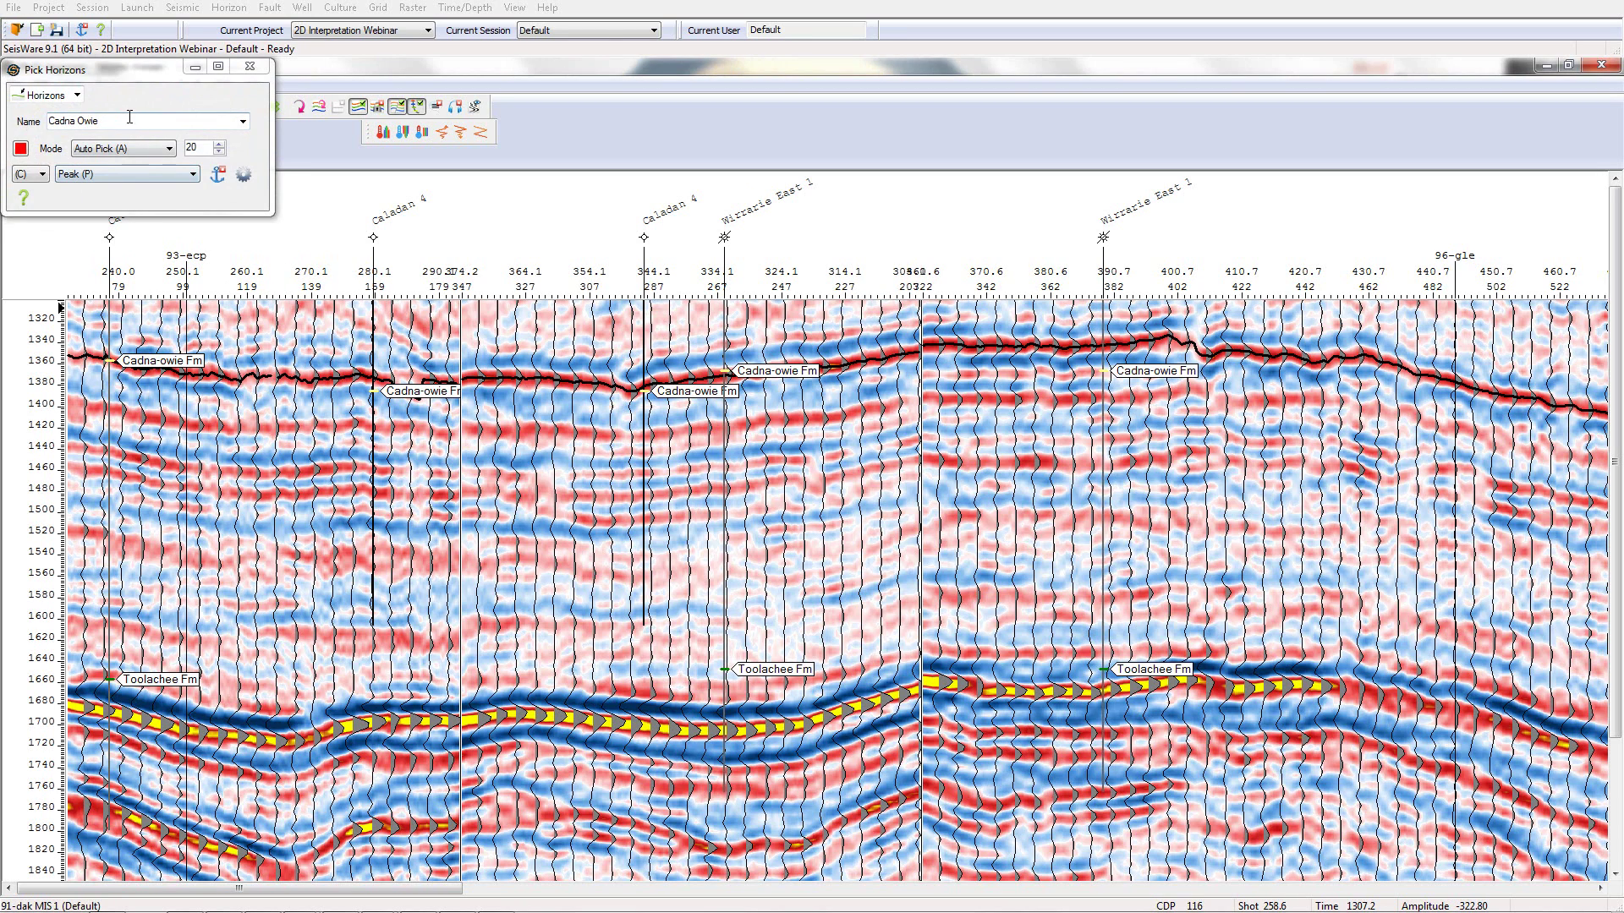
left_click_drag(129, 116, 3, 133)
type("Toolachee")
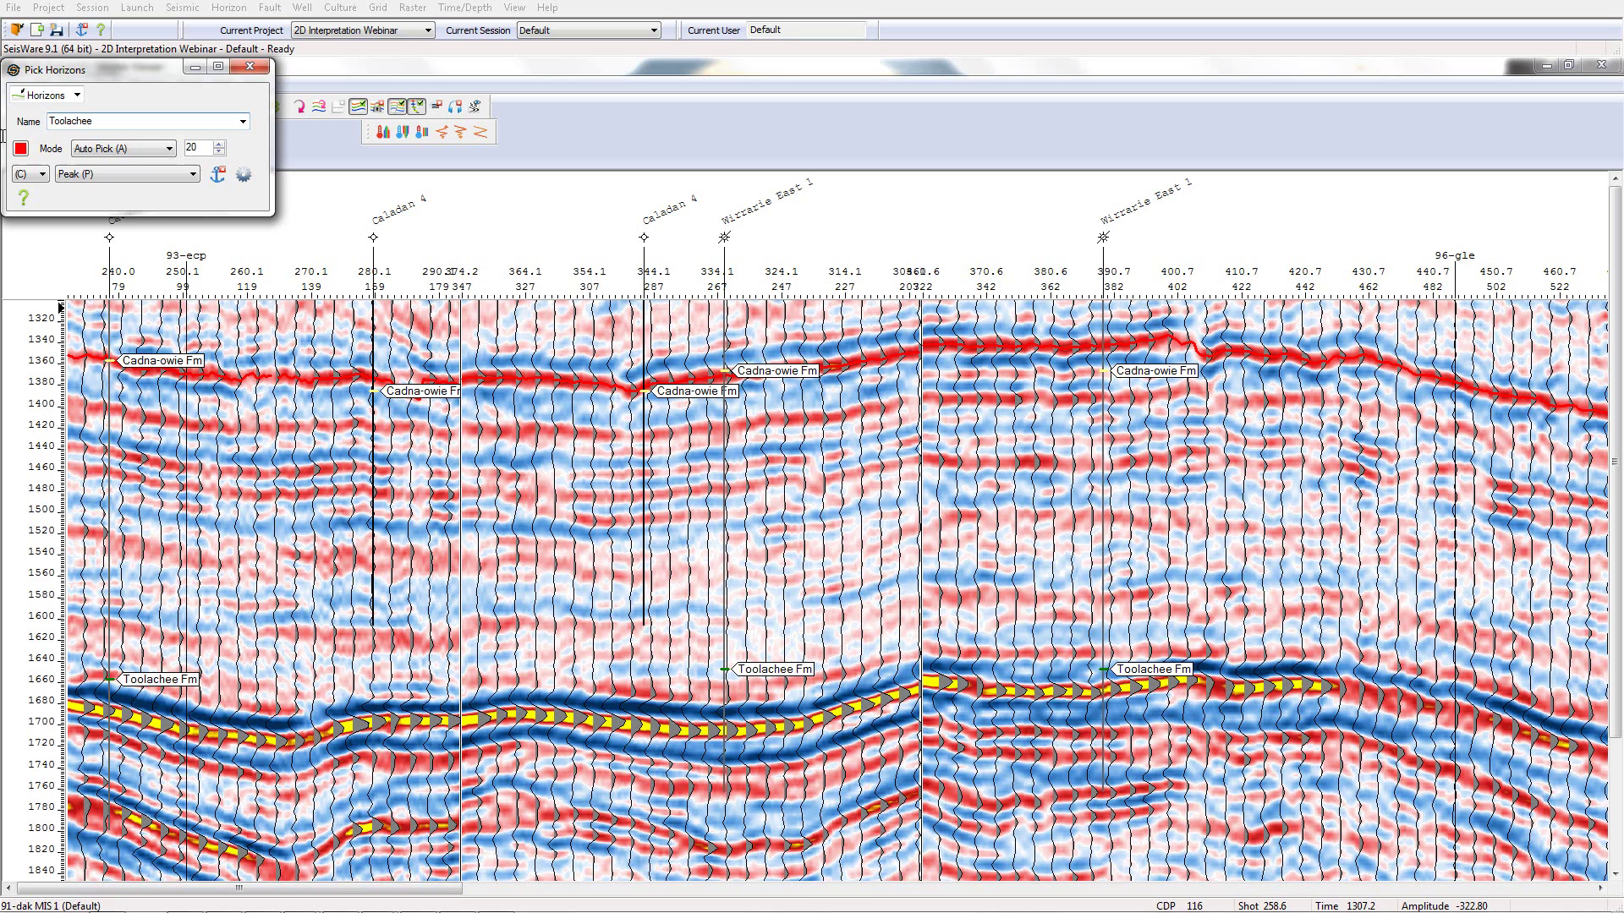
Set Toolachee to trough in green, auto-pick it on the blue trough, and close Pick Horizons
left_click(64, 182)
left_click(82, 195)
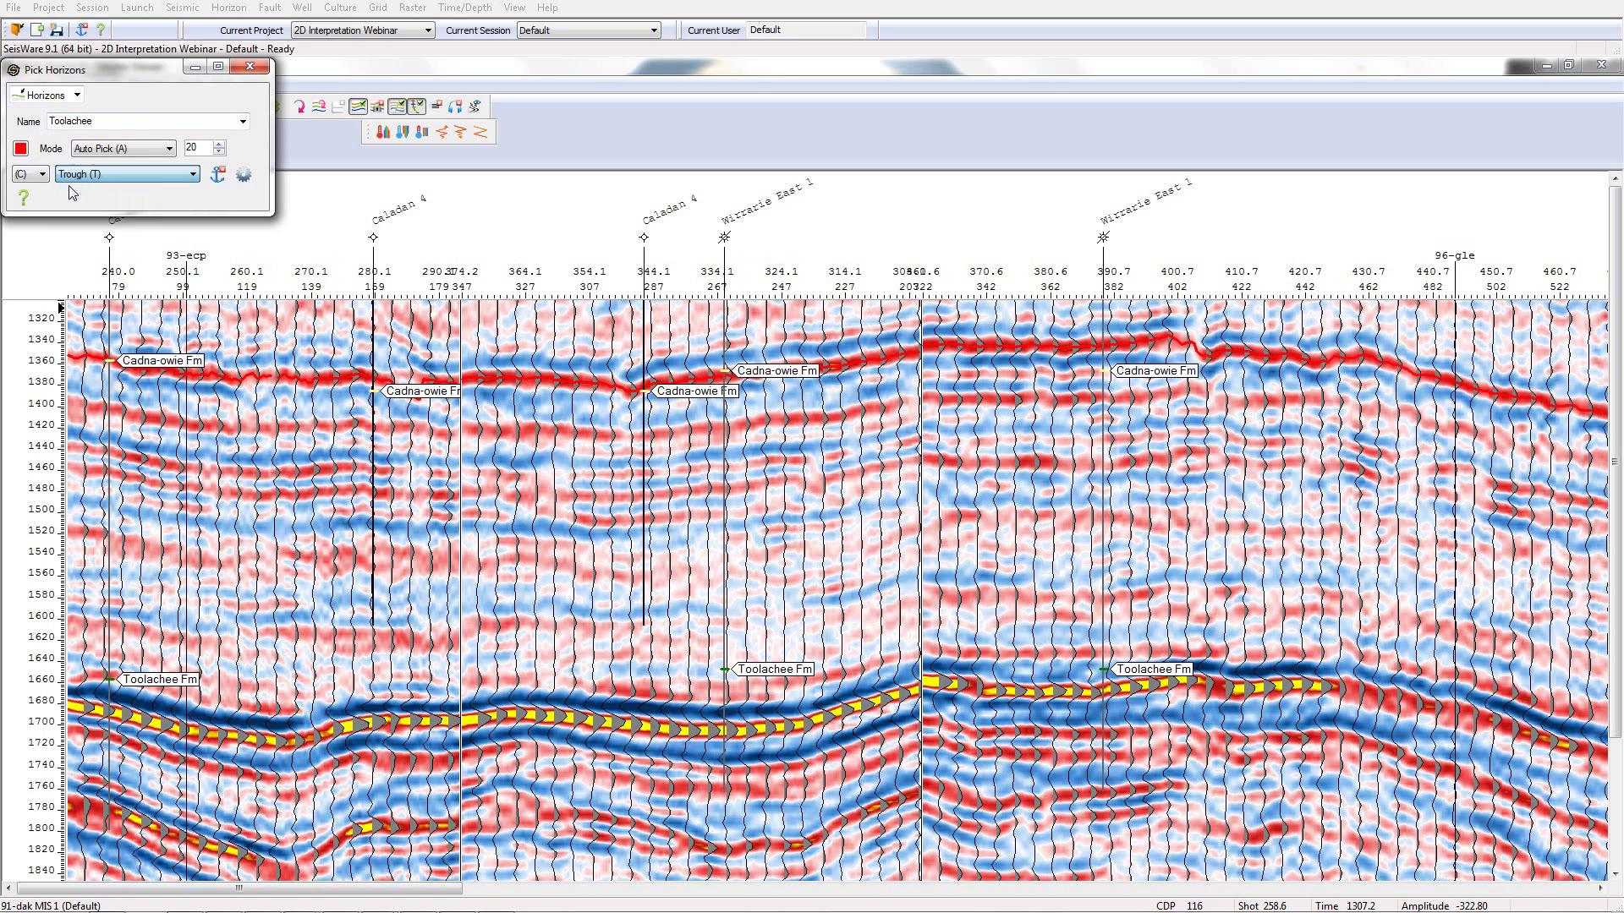
left_click(20, 148)
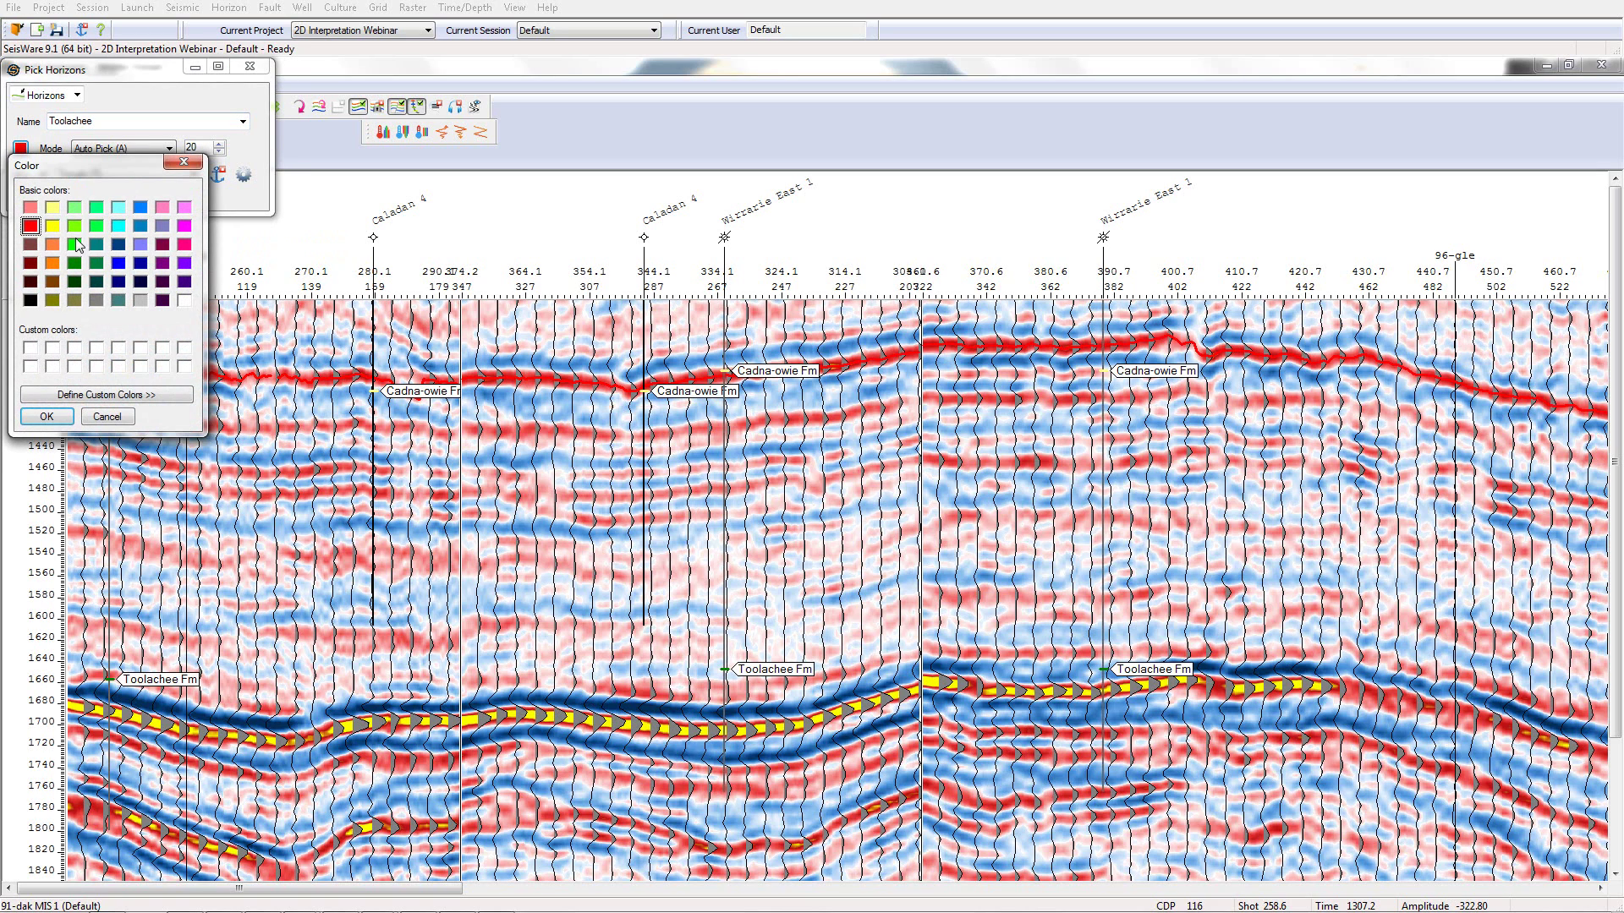
left_click(75, 244)
left_click(47, 416)
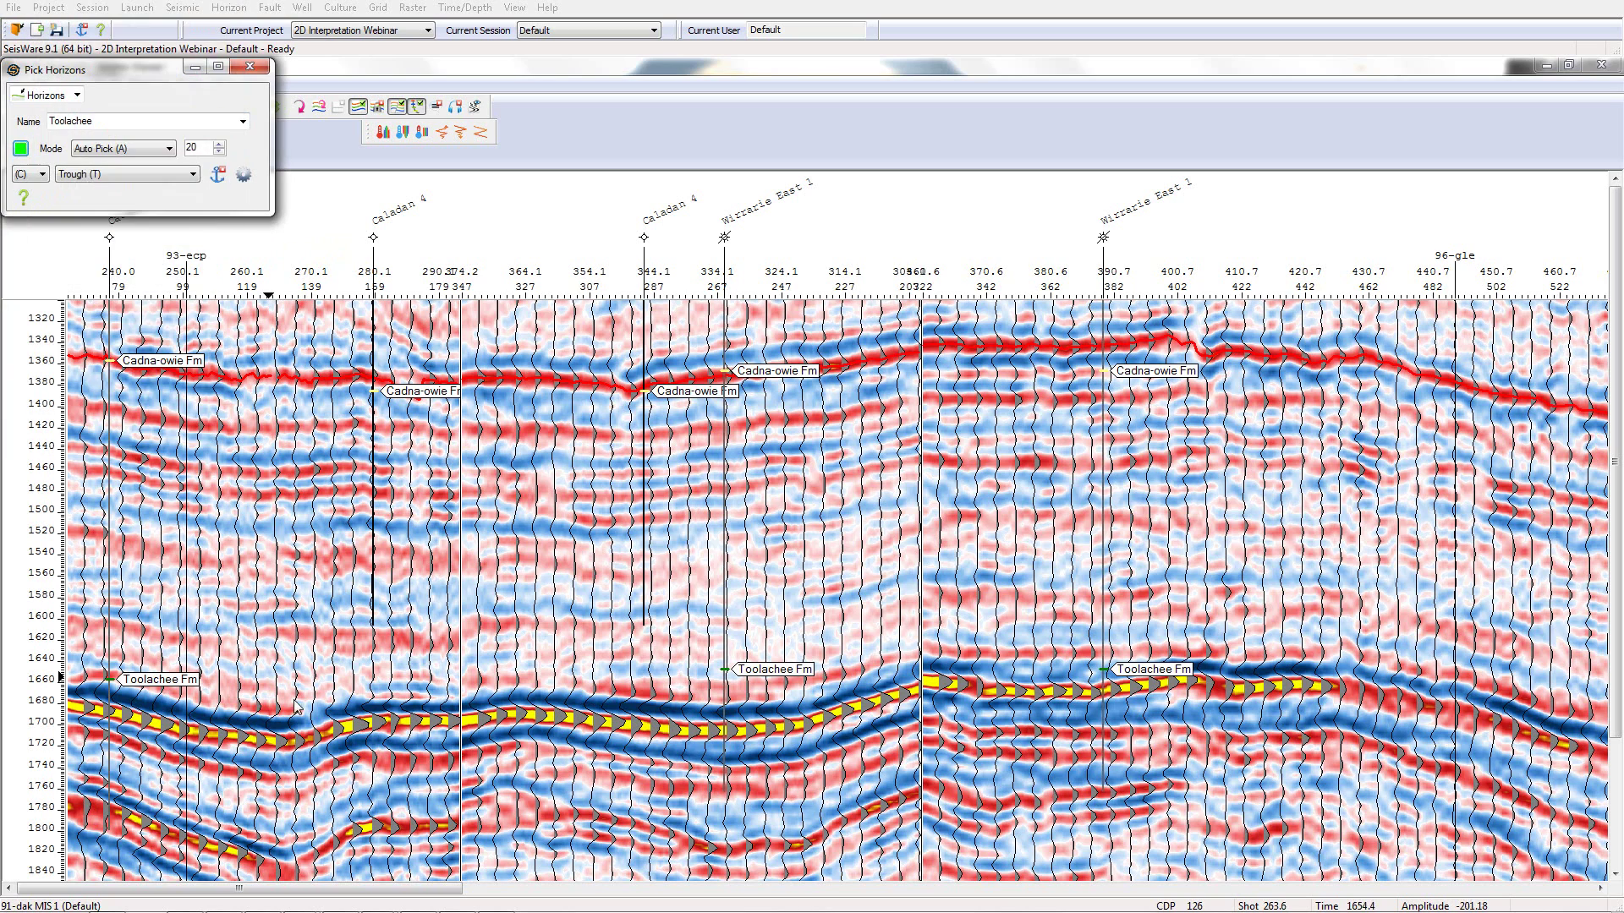
left_click(284, 725)
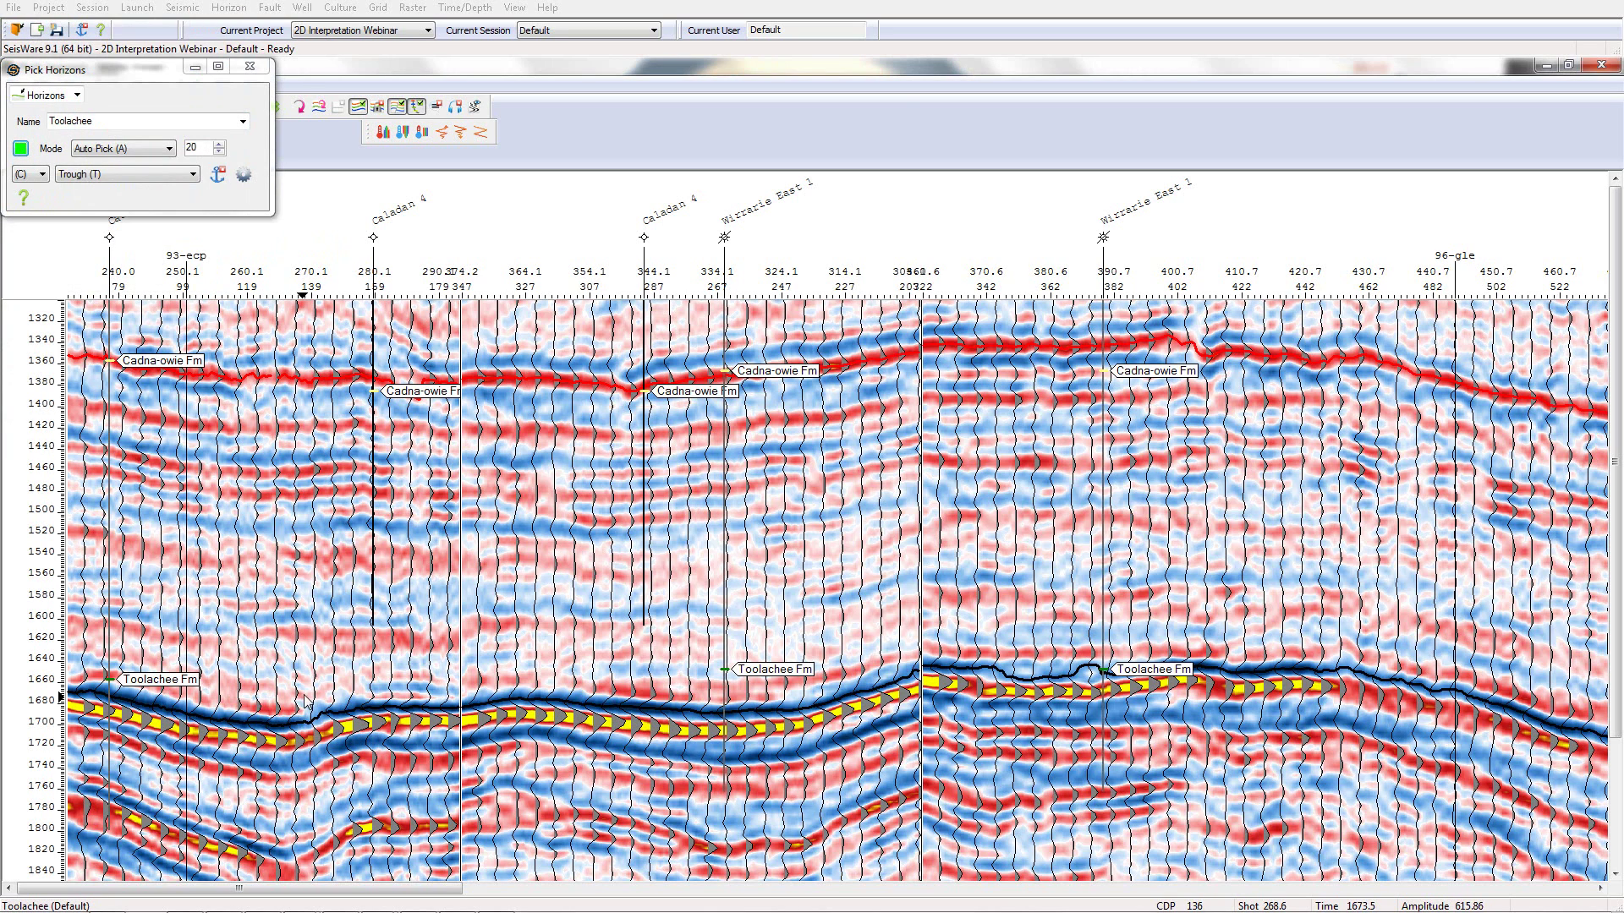
left_click(252, 70)
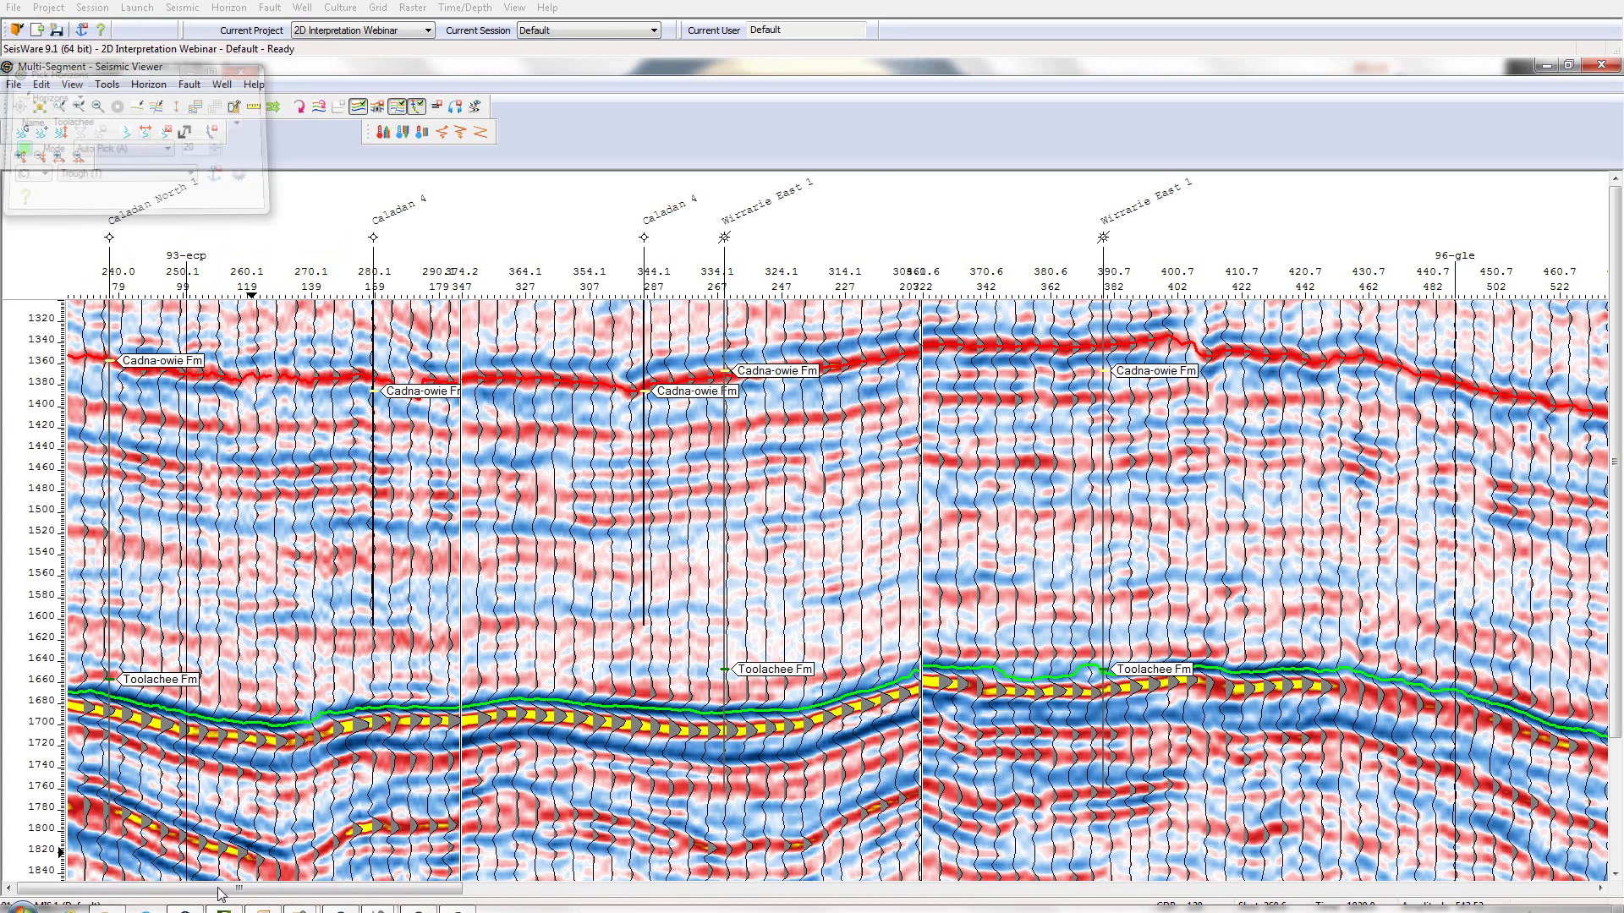
left_click_drag(277, 879, 198, 897)
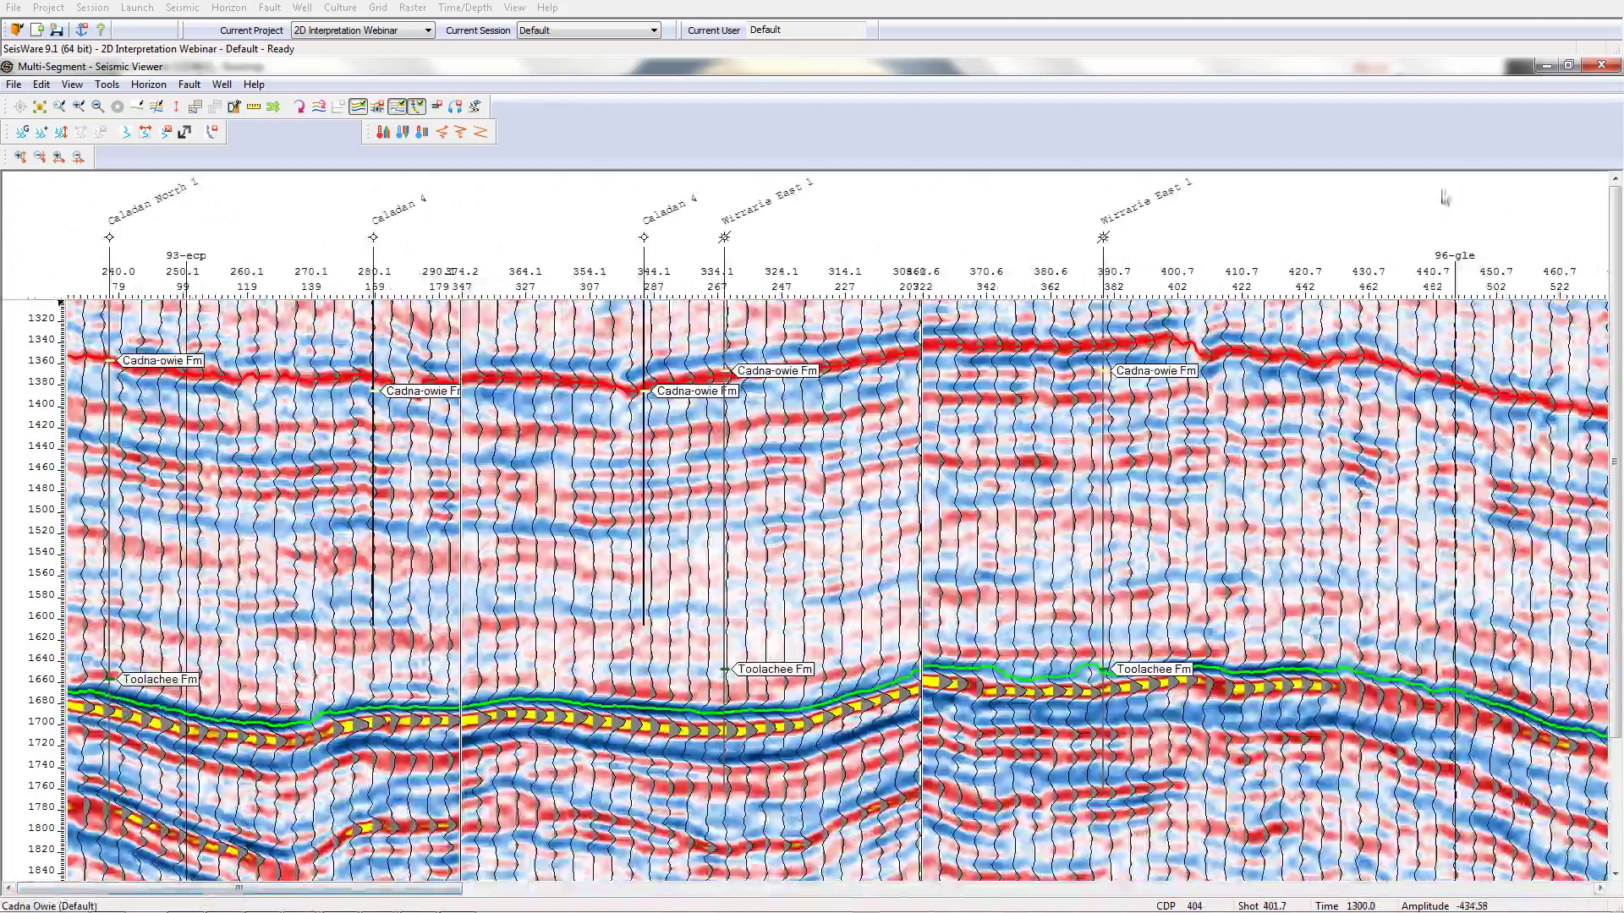
Show Cadna Owie horizon times on the basemap and open the 2D Auto Picker
left_click(1546, 66)
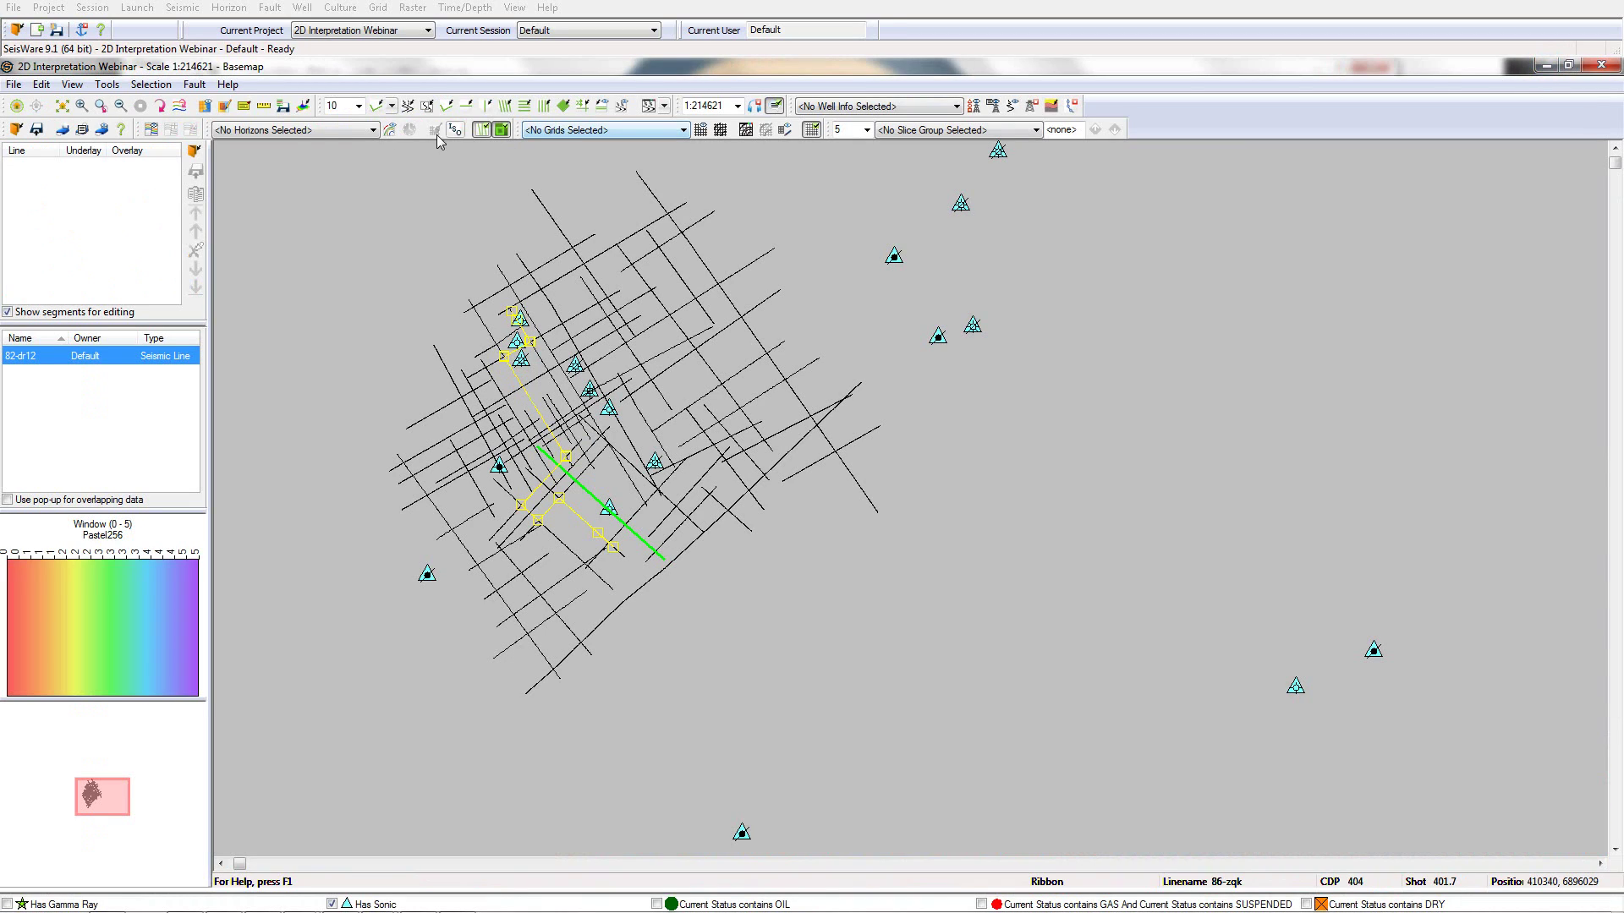
left_click(315, 129)
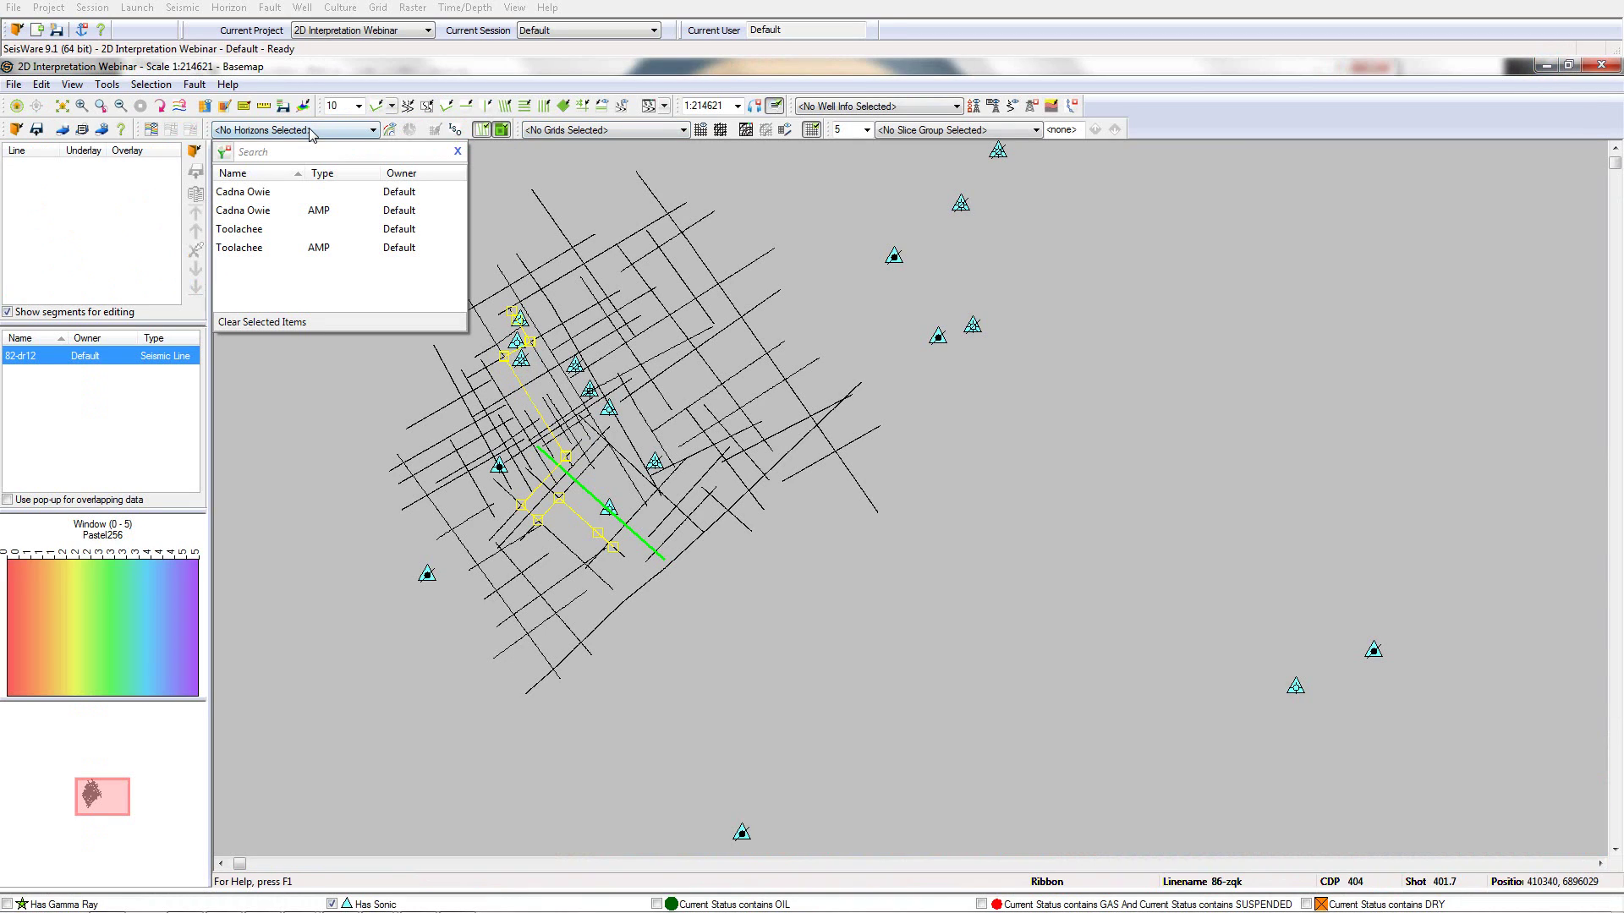
left_click(254, 192)
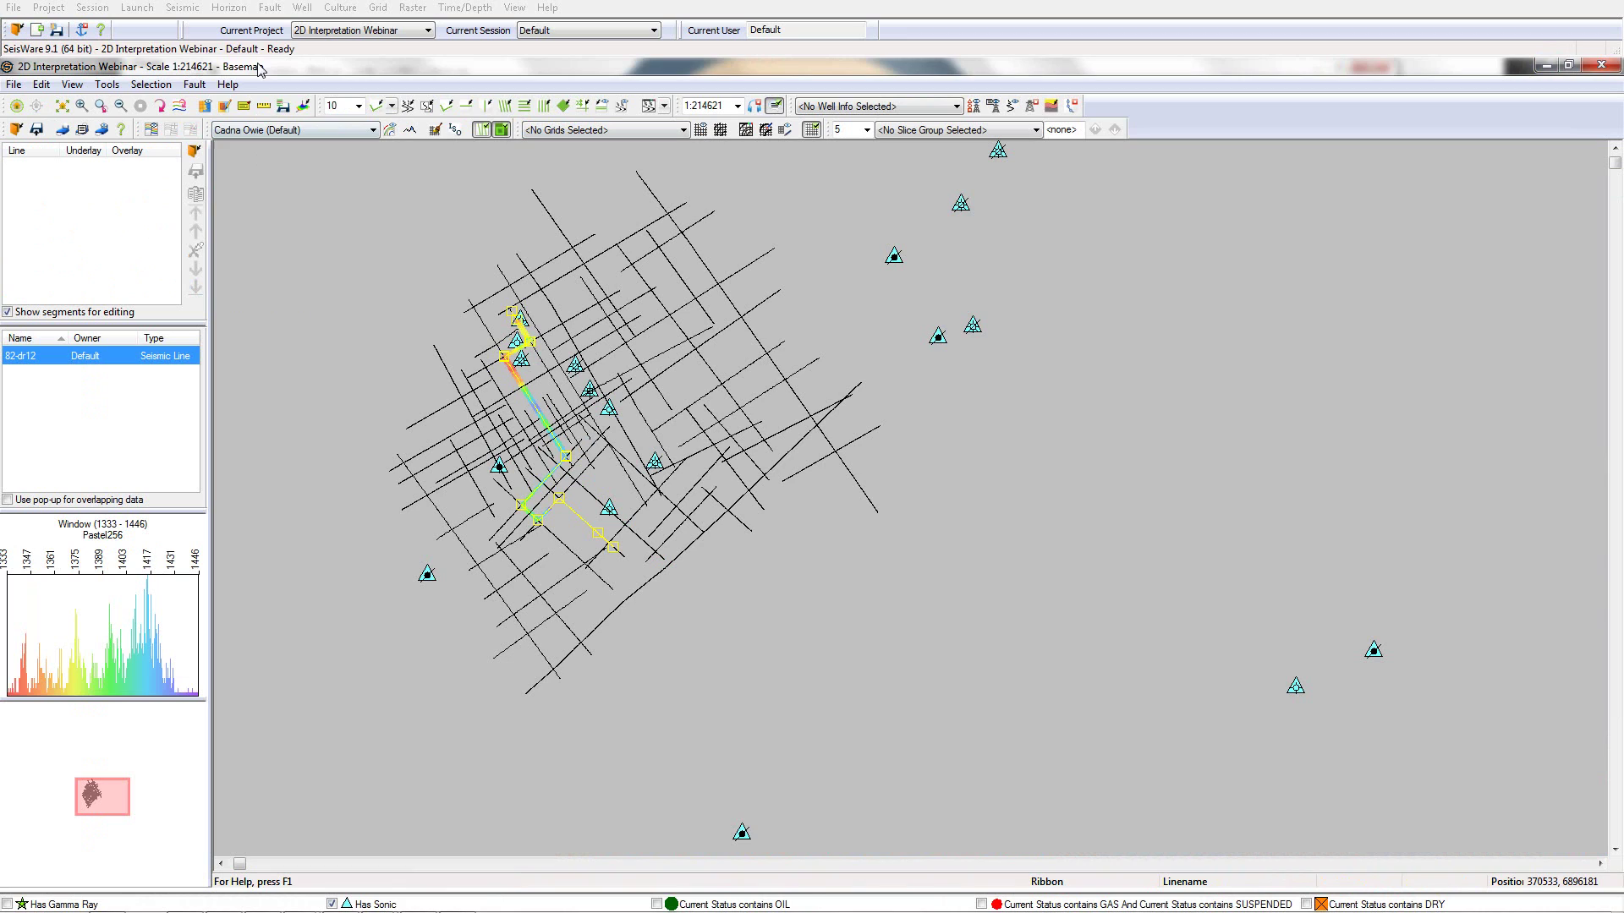
left_click(230, 7)
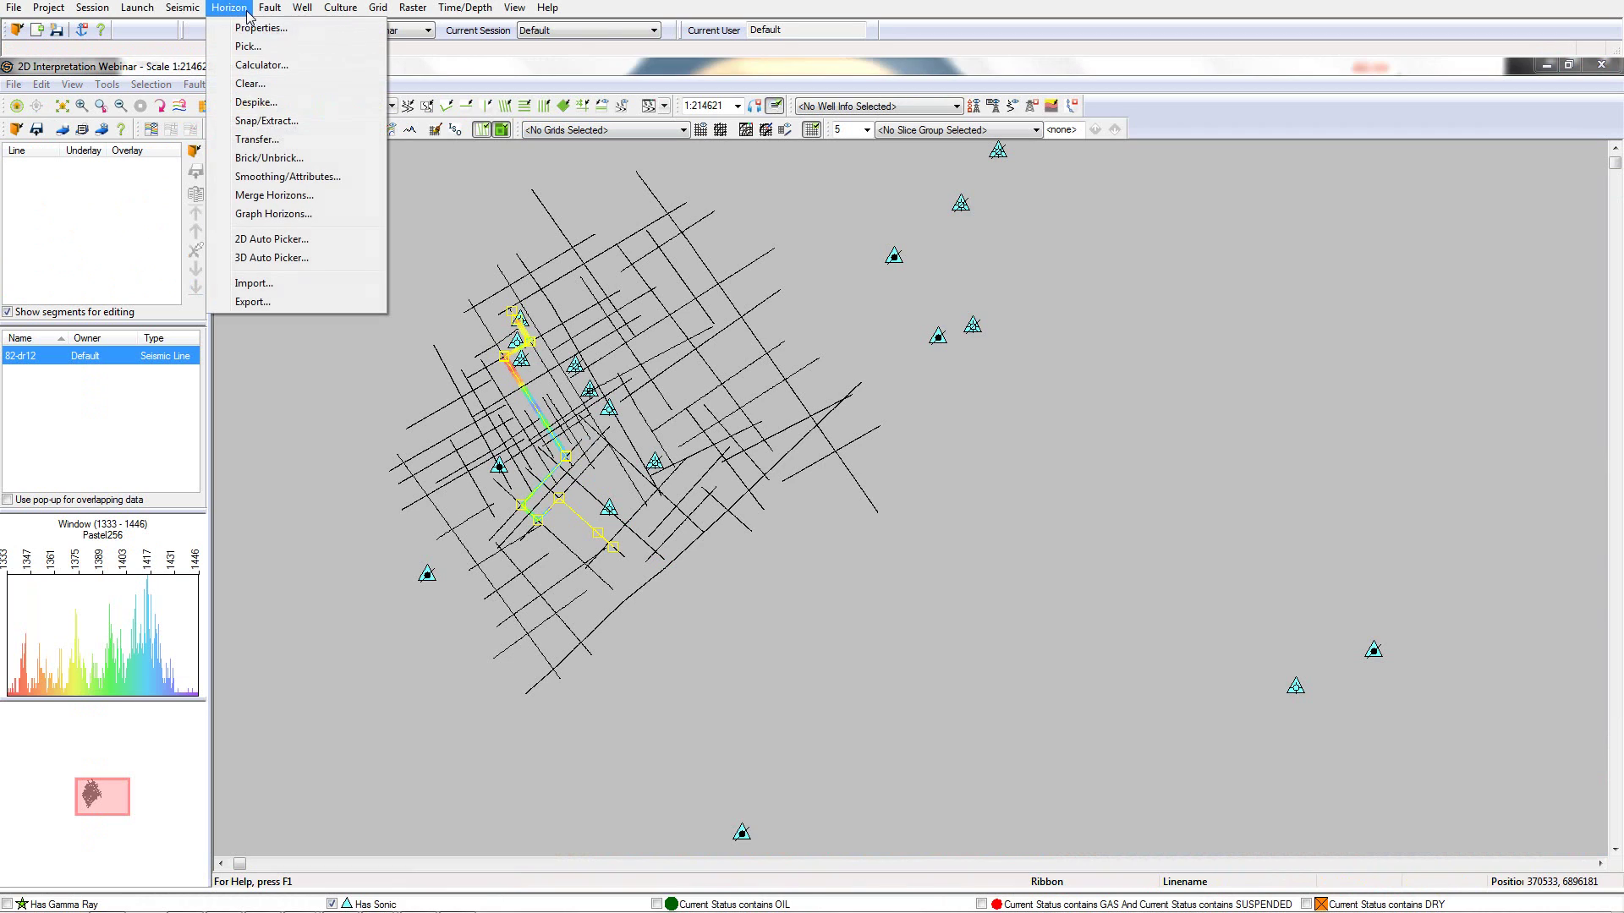
left_click(252, 241)
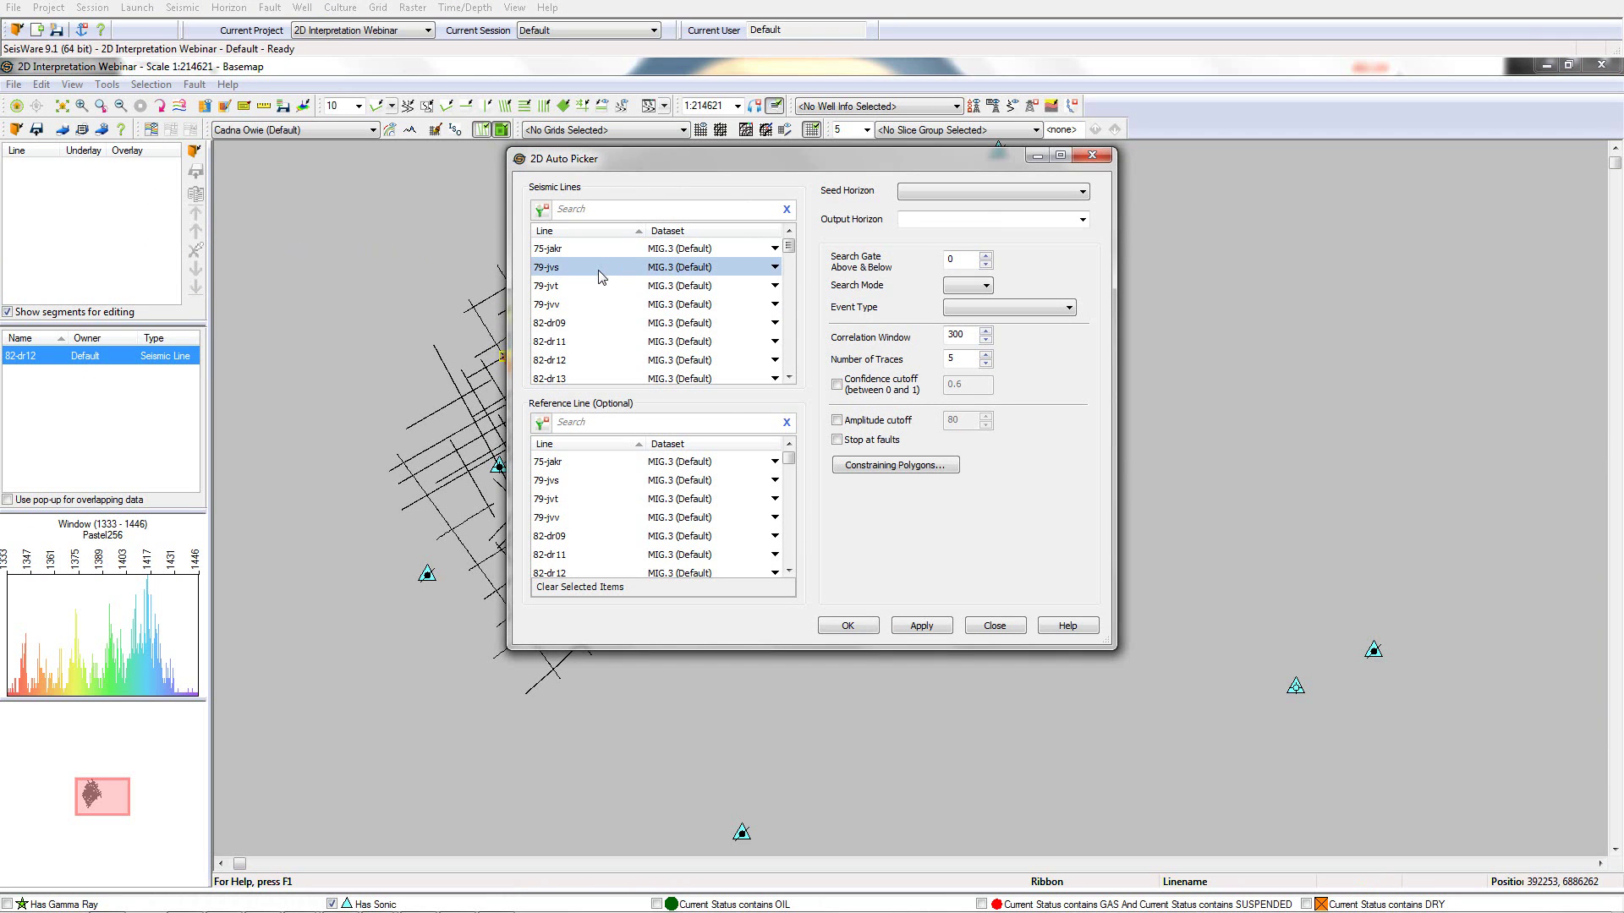
Auto-pick Cadna Owie across all seismic lines with 91-dak as reference, output to Cadna Owie AP2
right_click(635, 267)
left_click(660, 292)
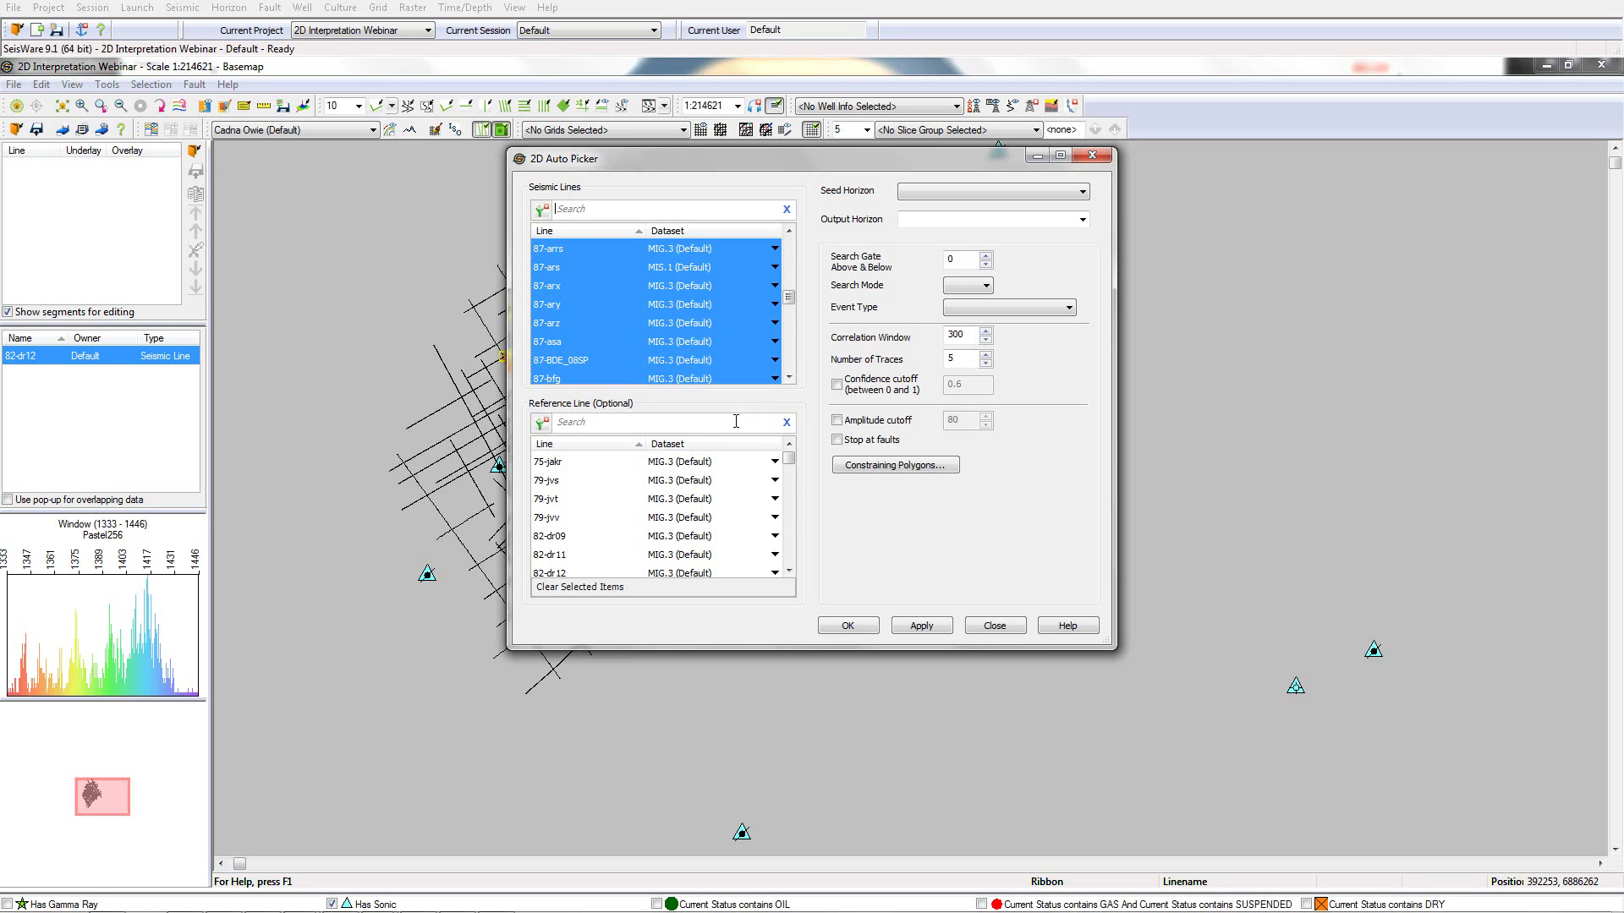
left_click(690, 421)
type("mis")
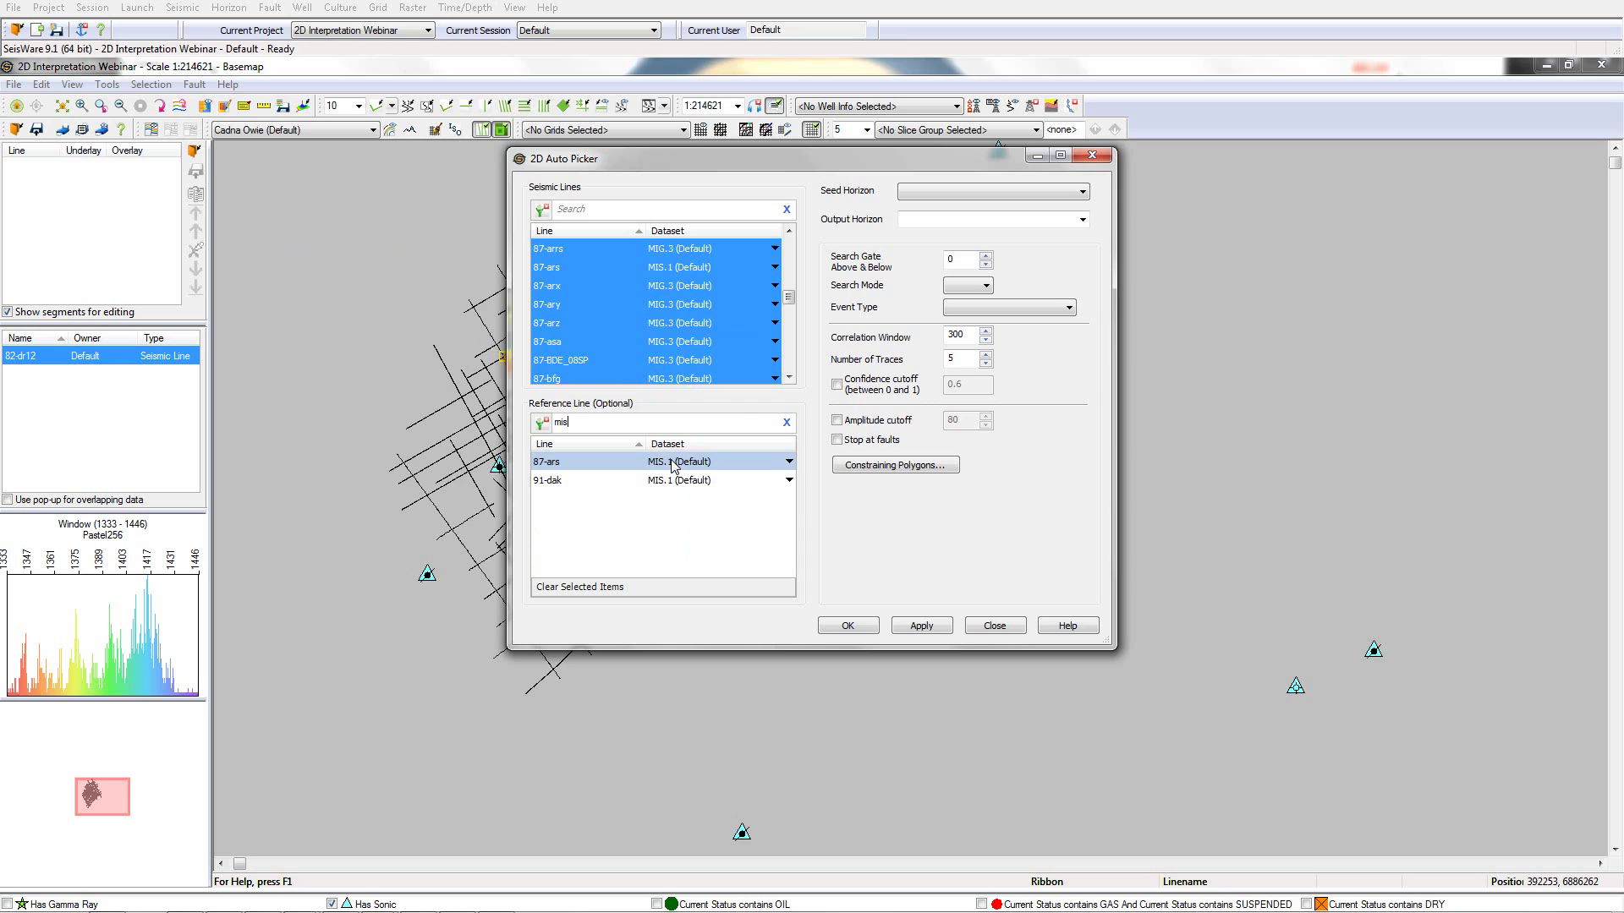
left_click(620, 480)
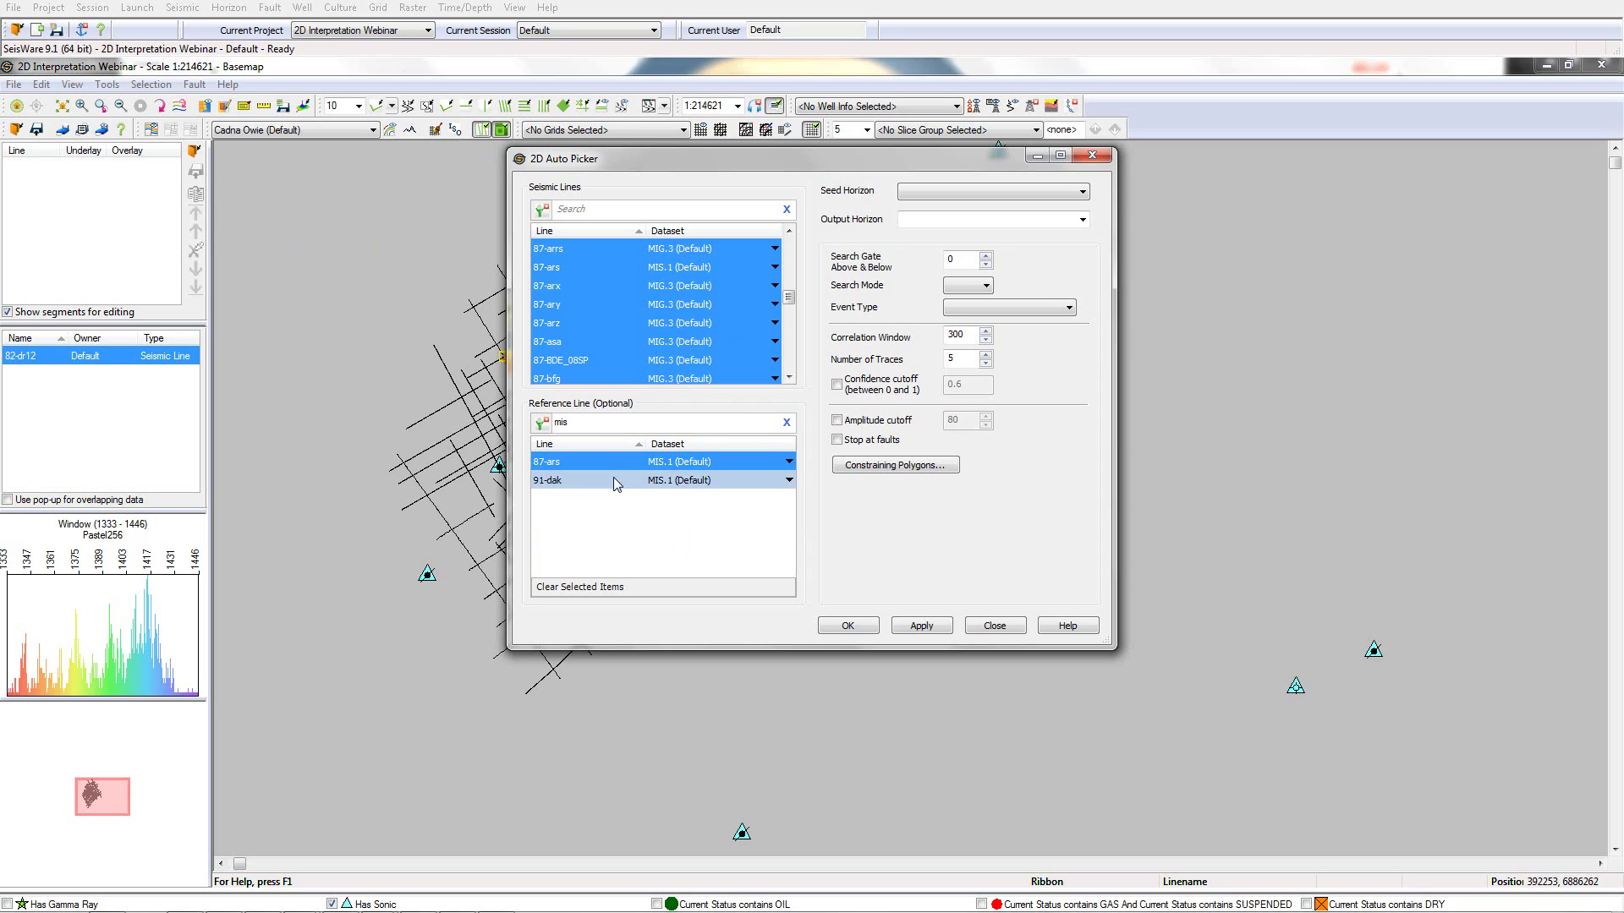
left_click(923, 191)
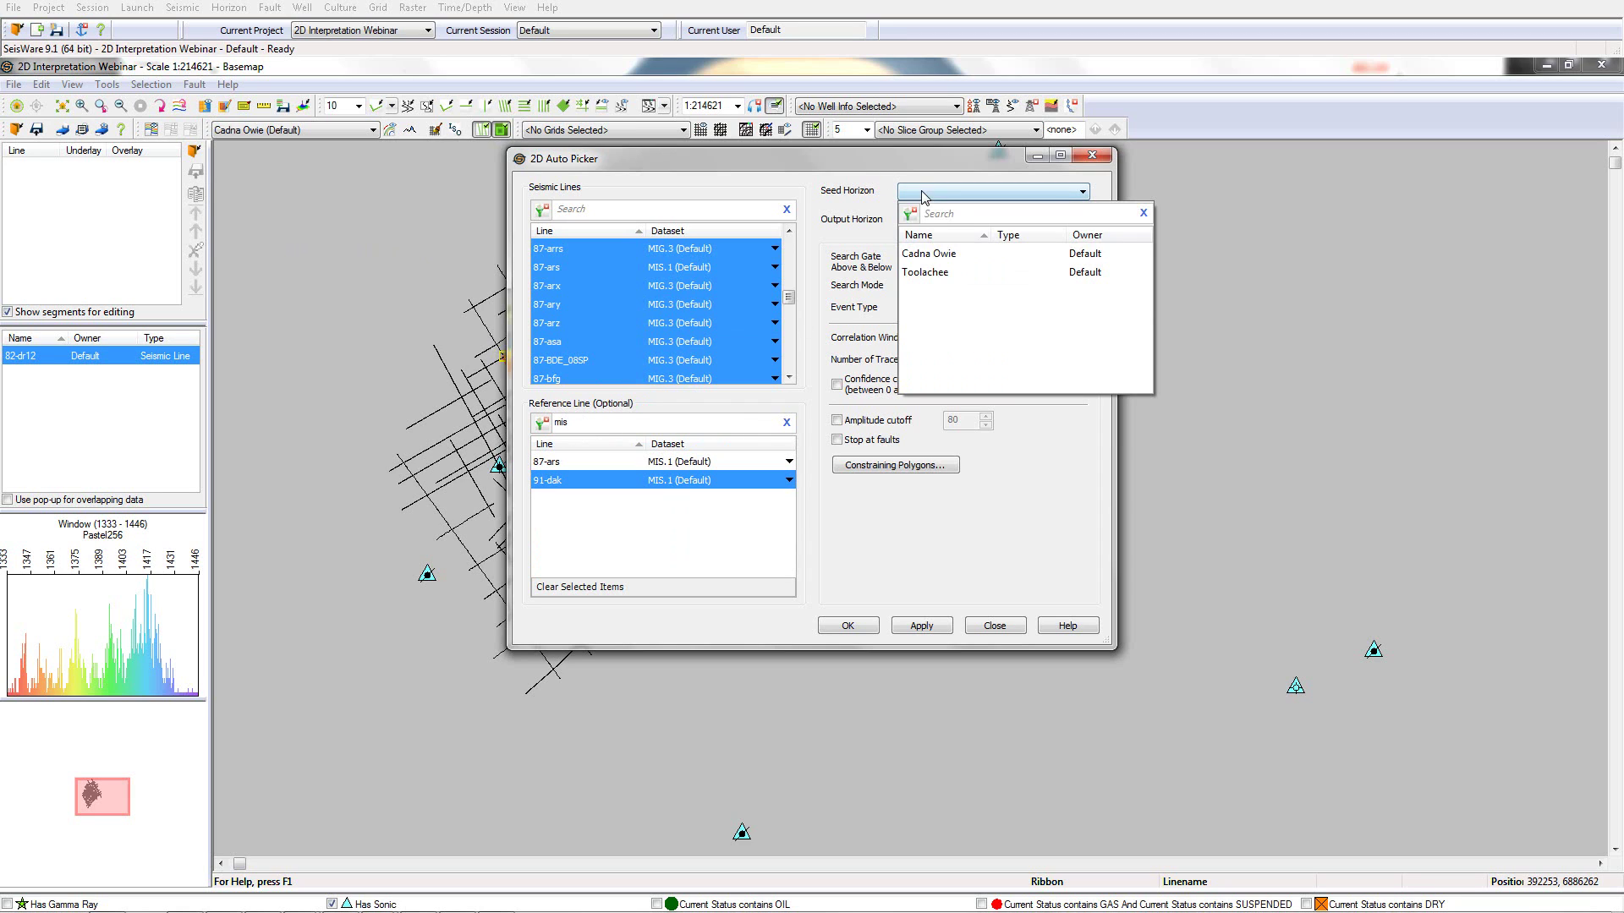
left_click(930, 255)
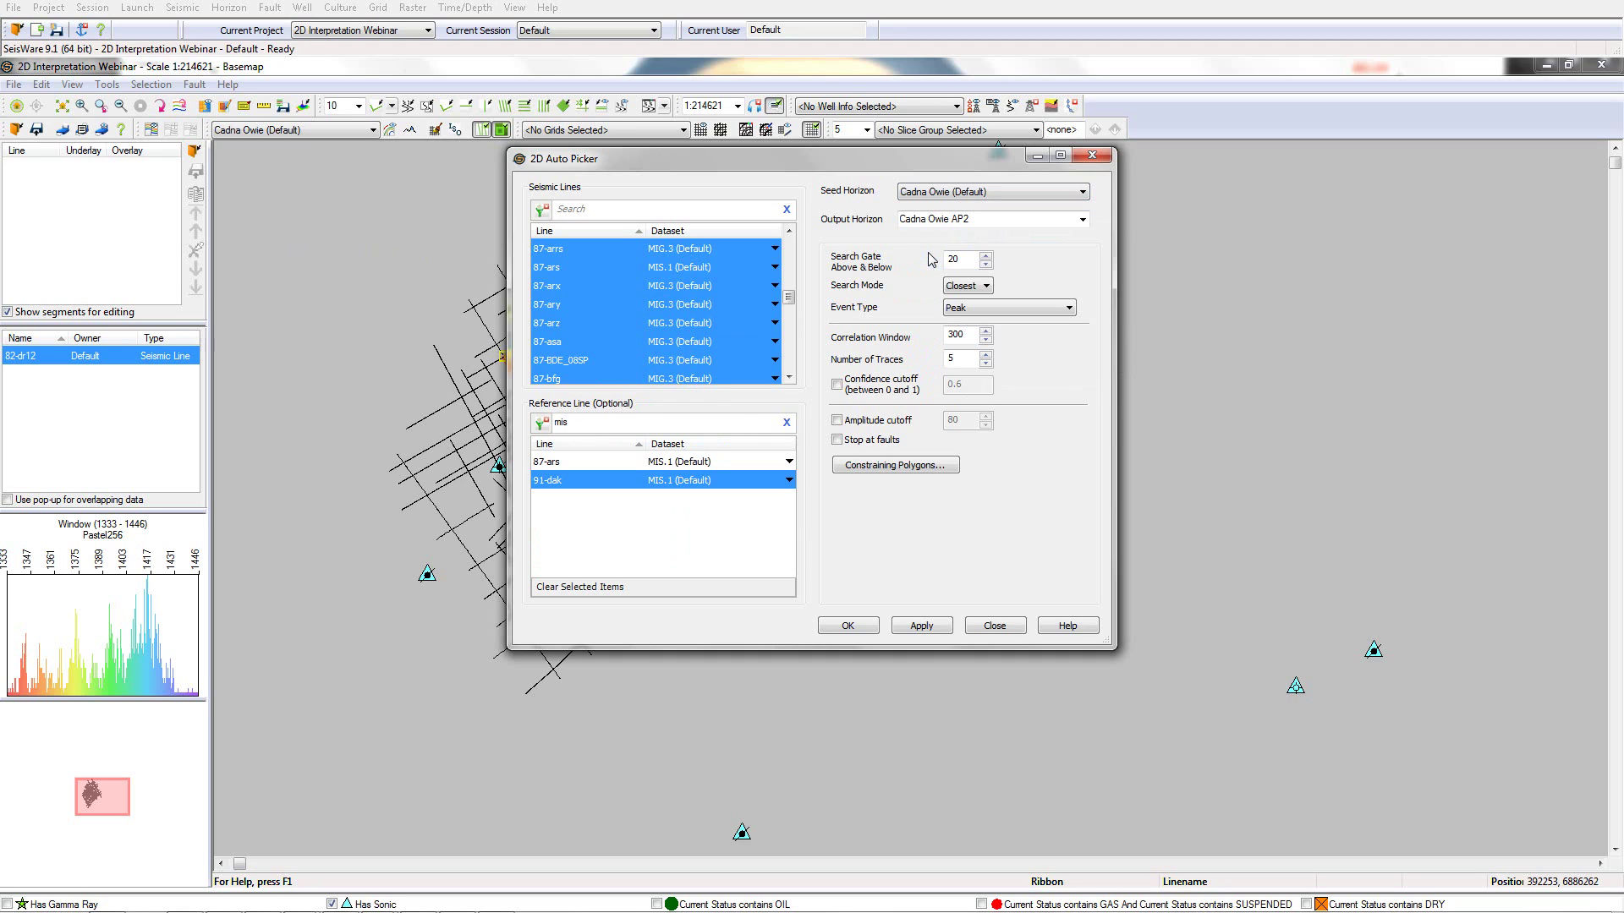
left_click(903, 627)
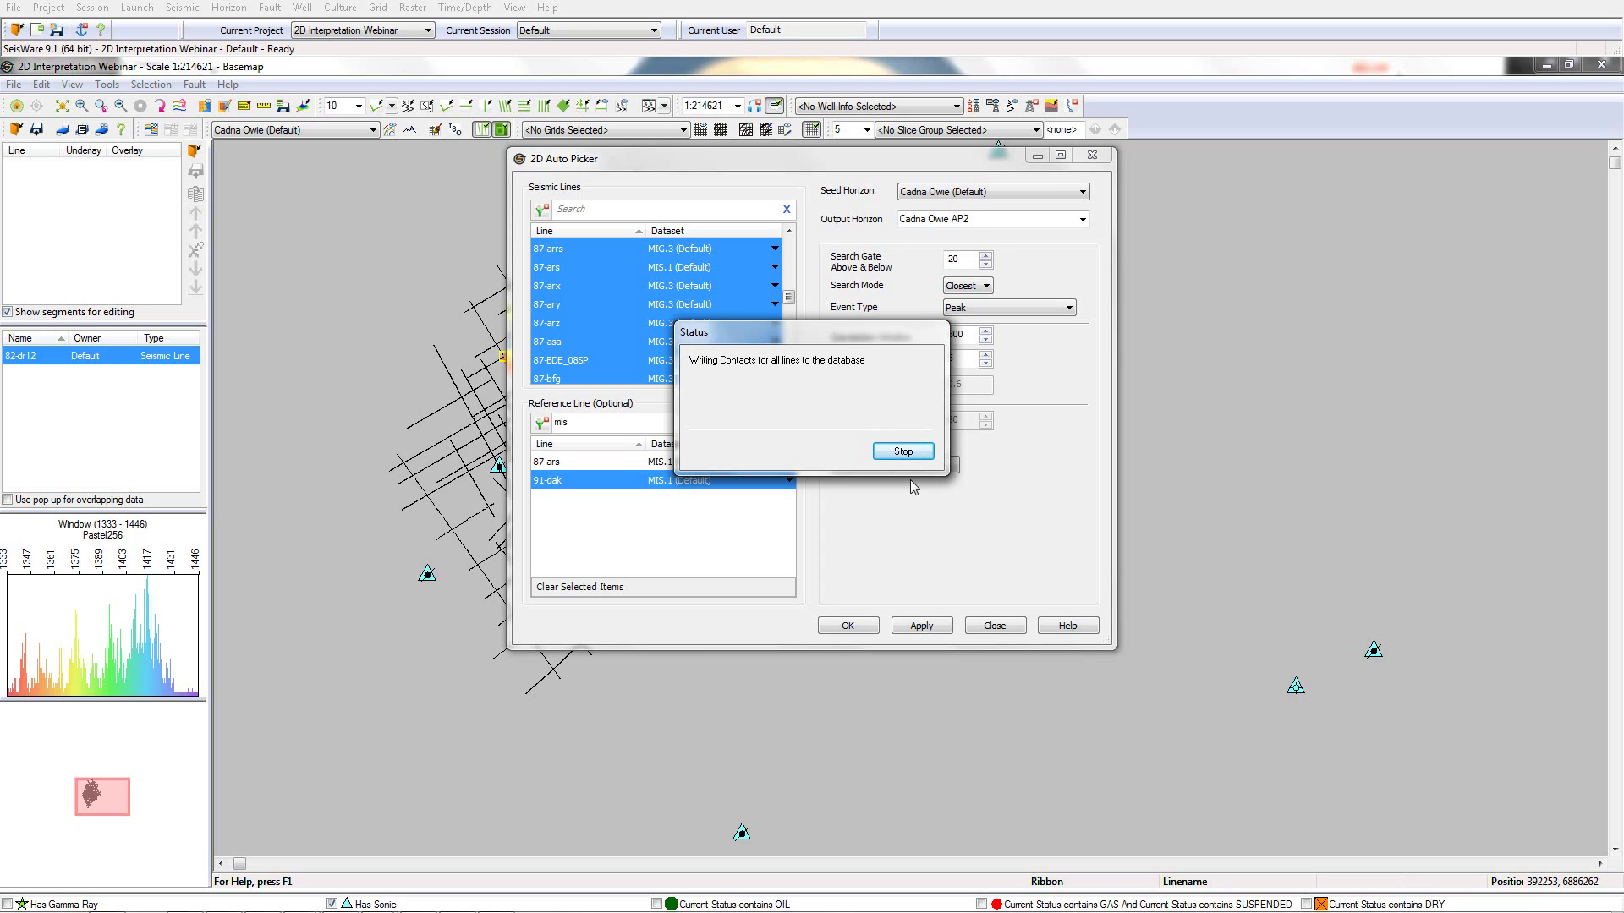
Rerun the 2D auto picker seeded from Toolachee on the trough into Toolachee AP2
left_click(958, 200)
left_click(945, 296)
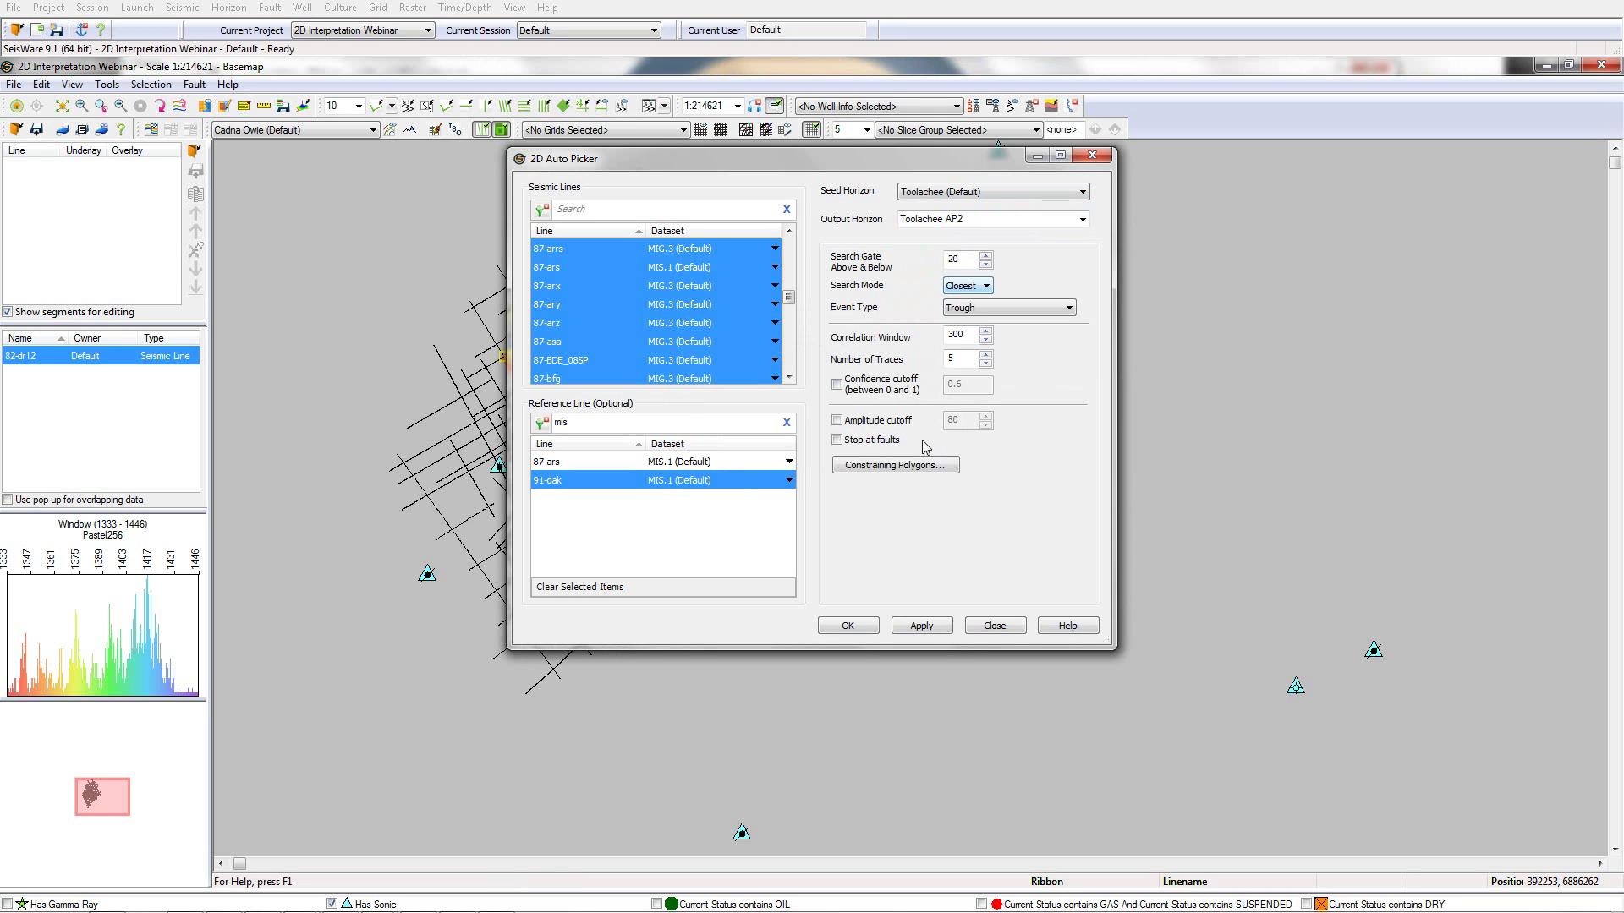
left_click(918, 626)
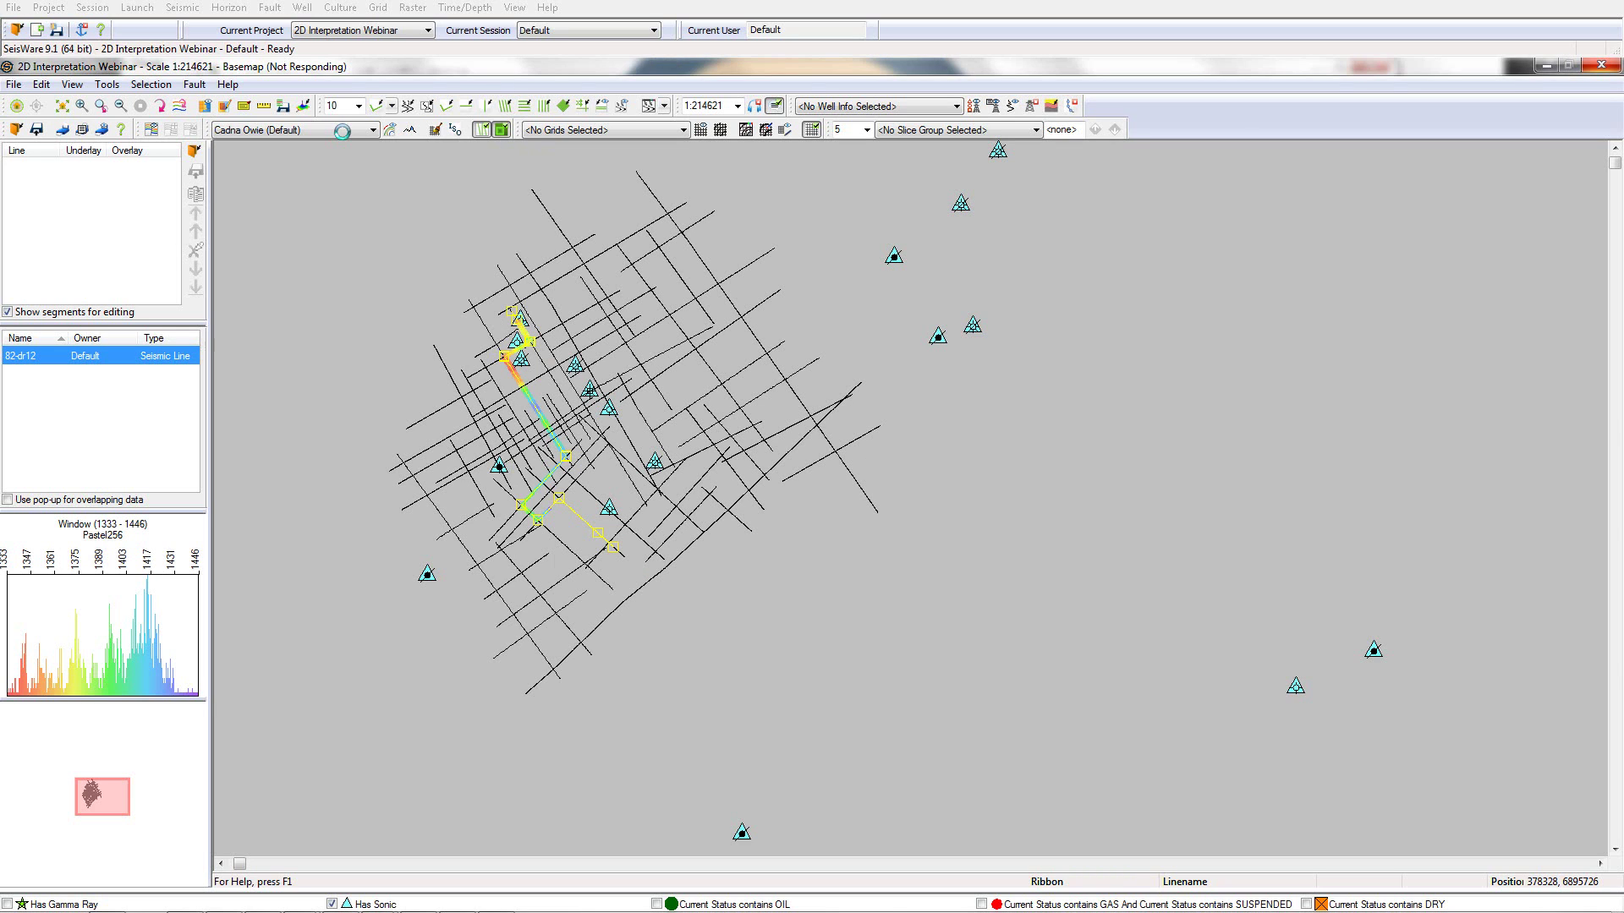
Display Cadna Owie AP2, then Toolachee AP2 (1590–1960) colour-coded along the basemap lines
left_click(342, 130)
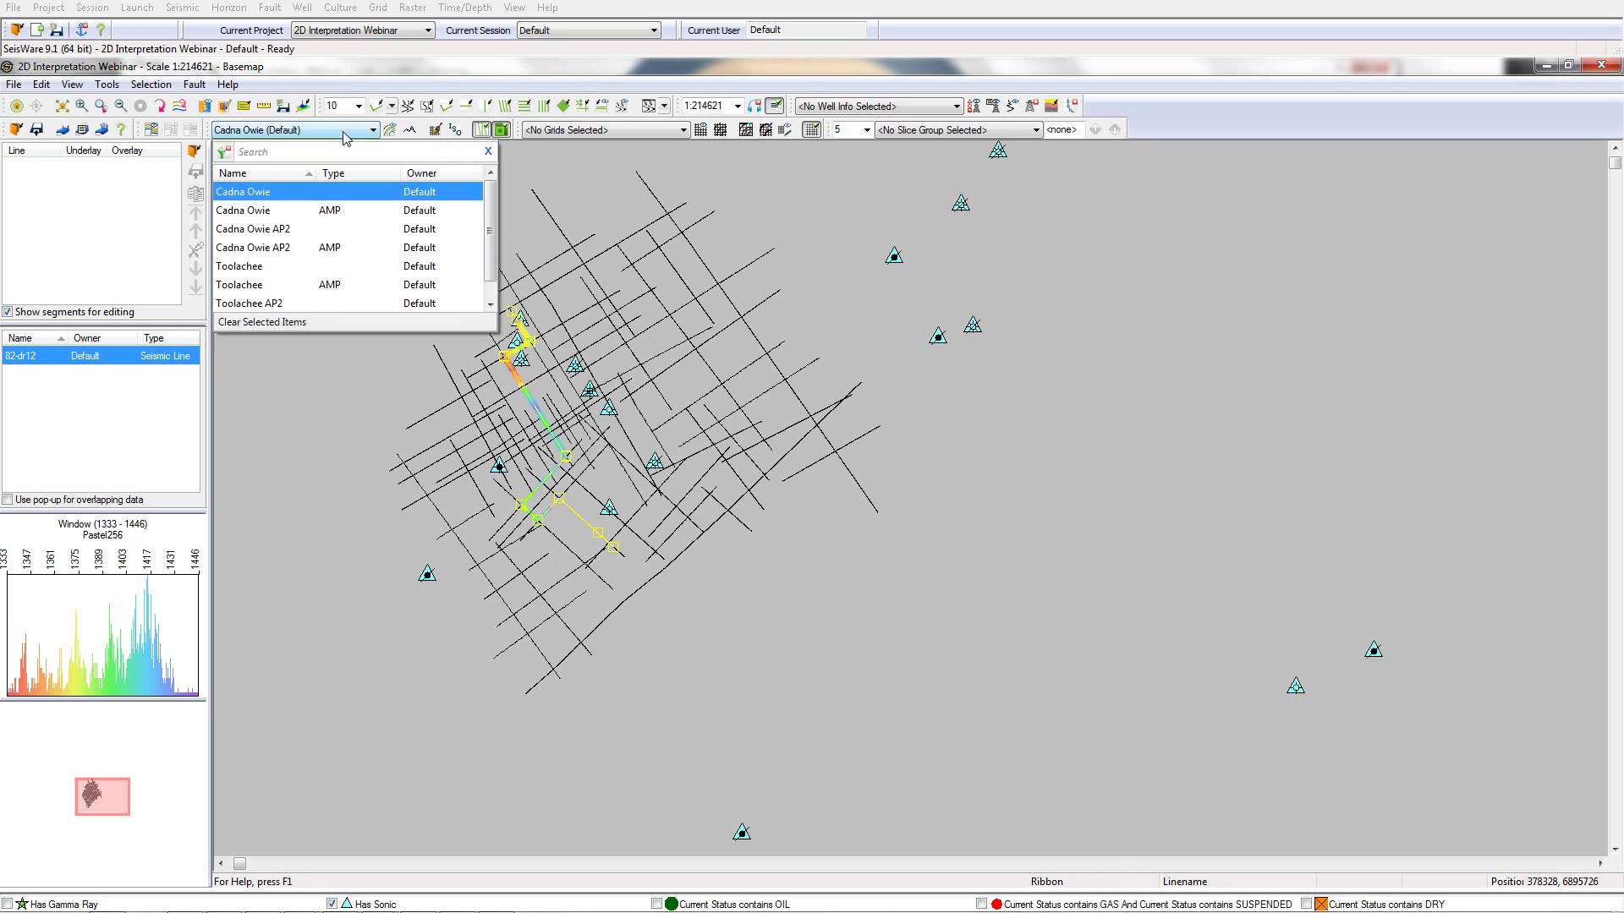
left_click(271, 229)
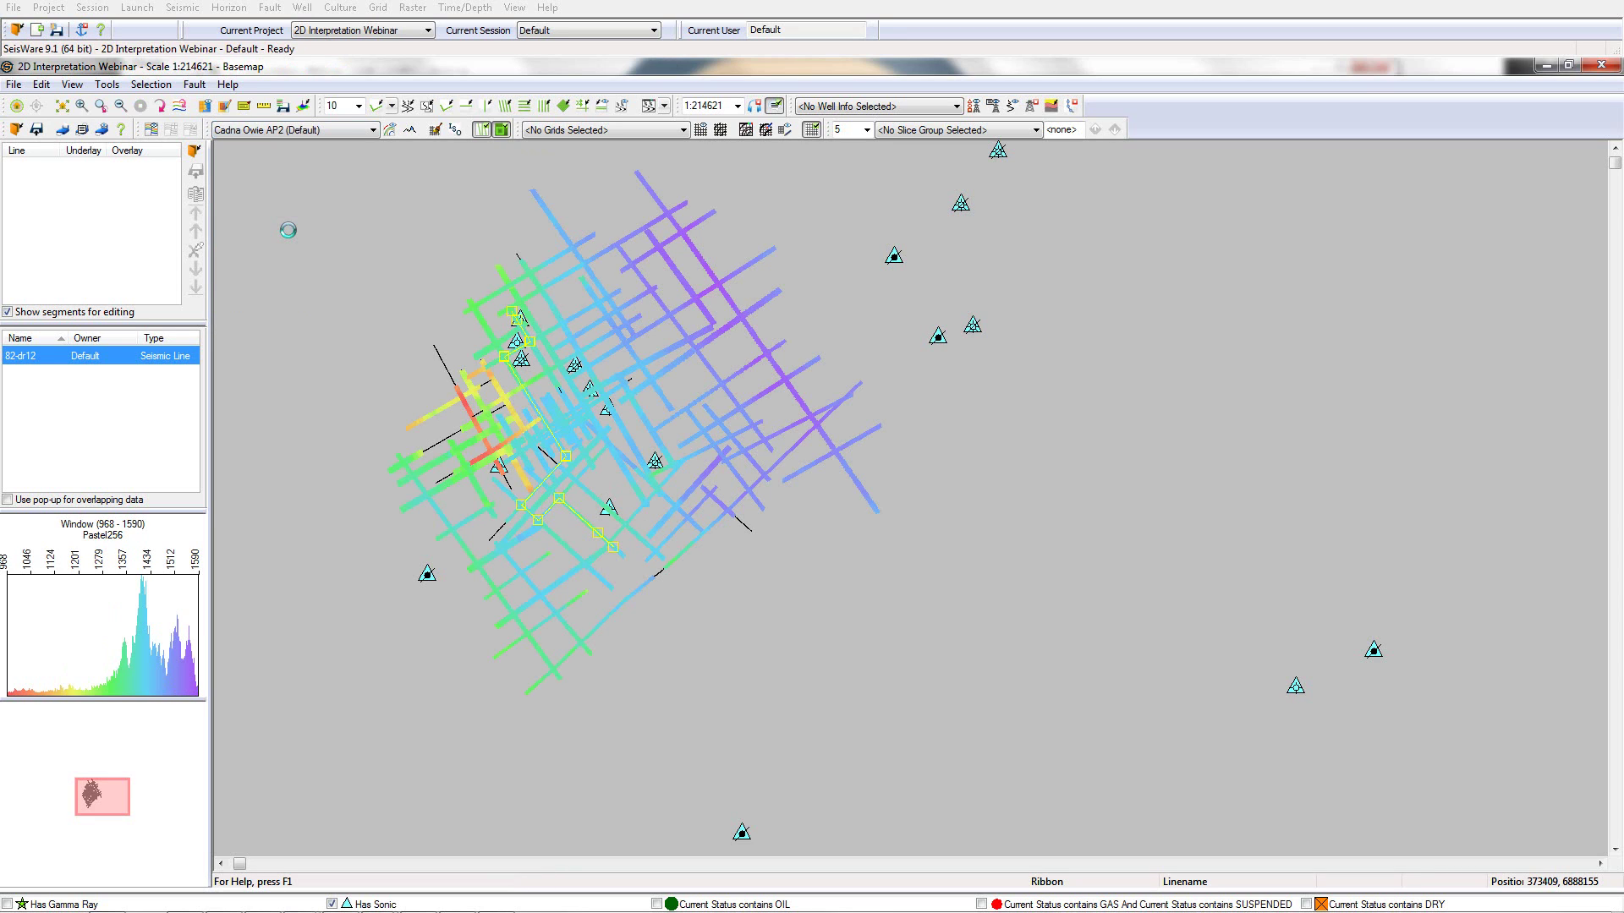
left_click(300, 132)
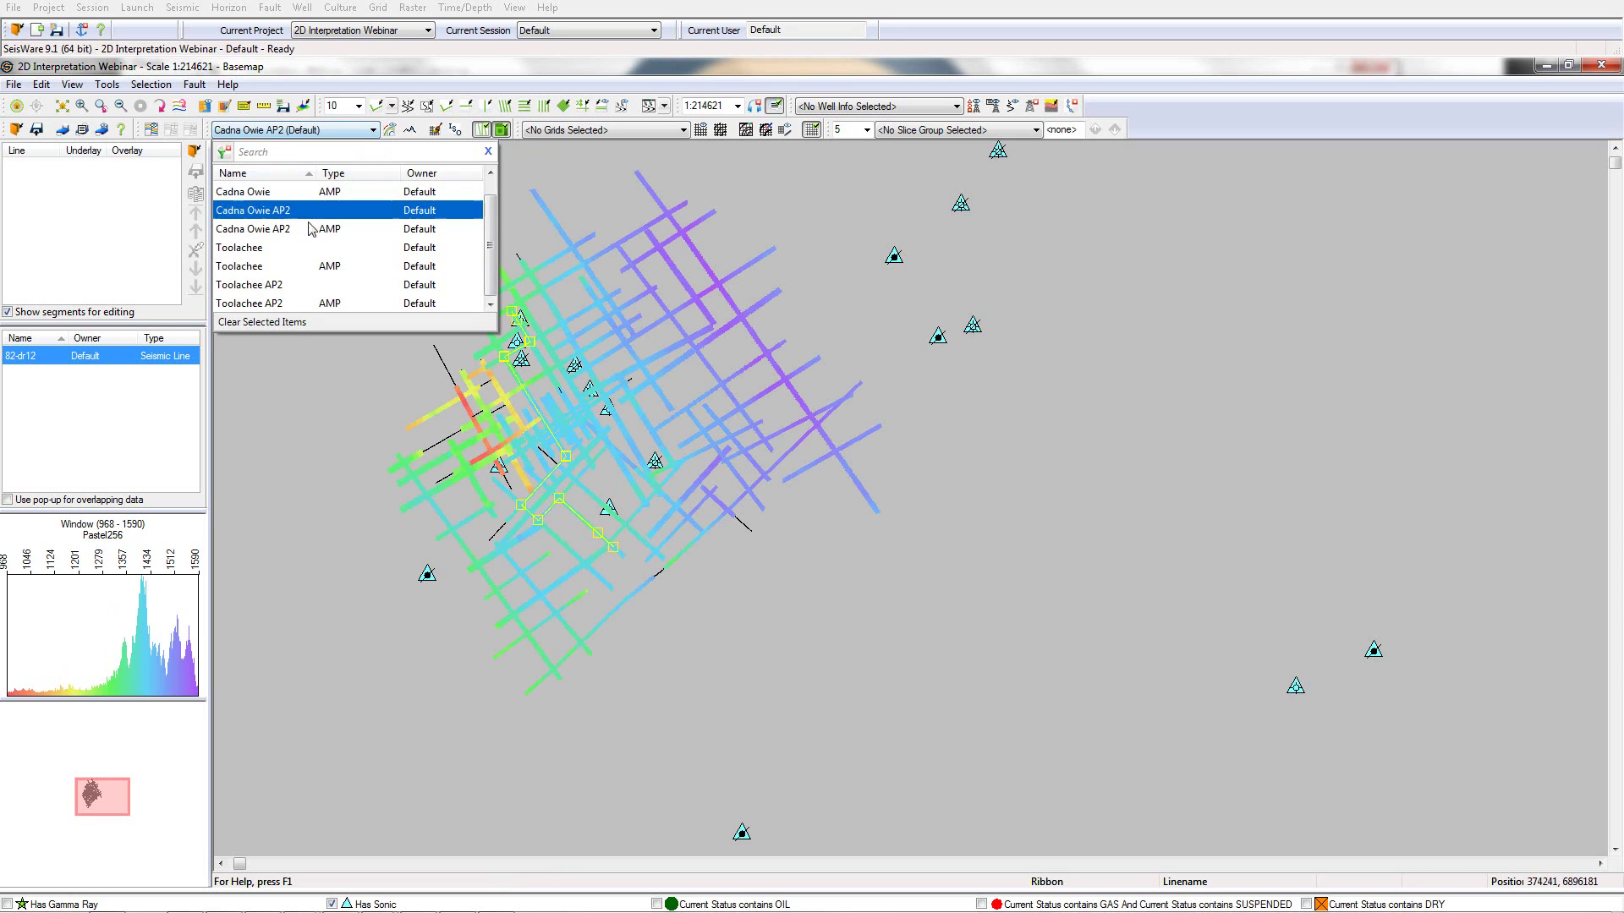
left_click(307, 285)
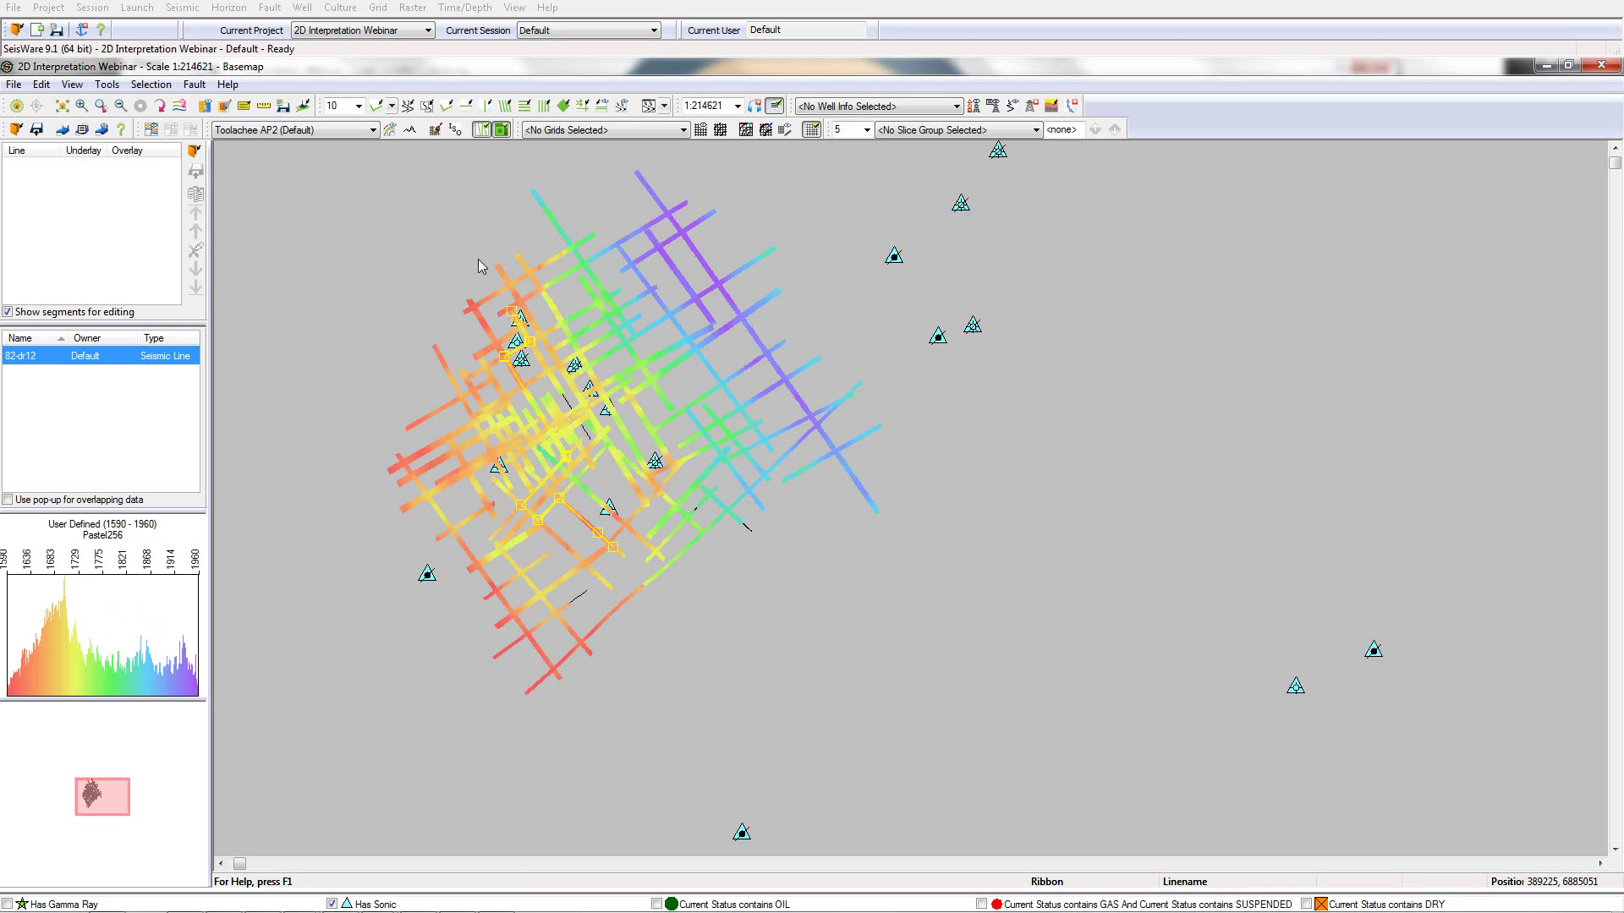
Quick grid and contour Toolachee AP2 over a rectangle enclosing the survey lines
left_click(766, 130)
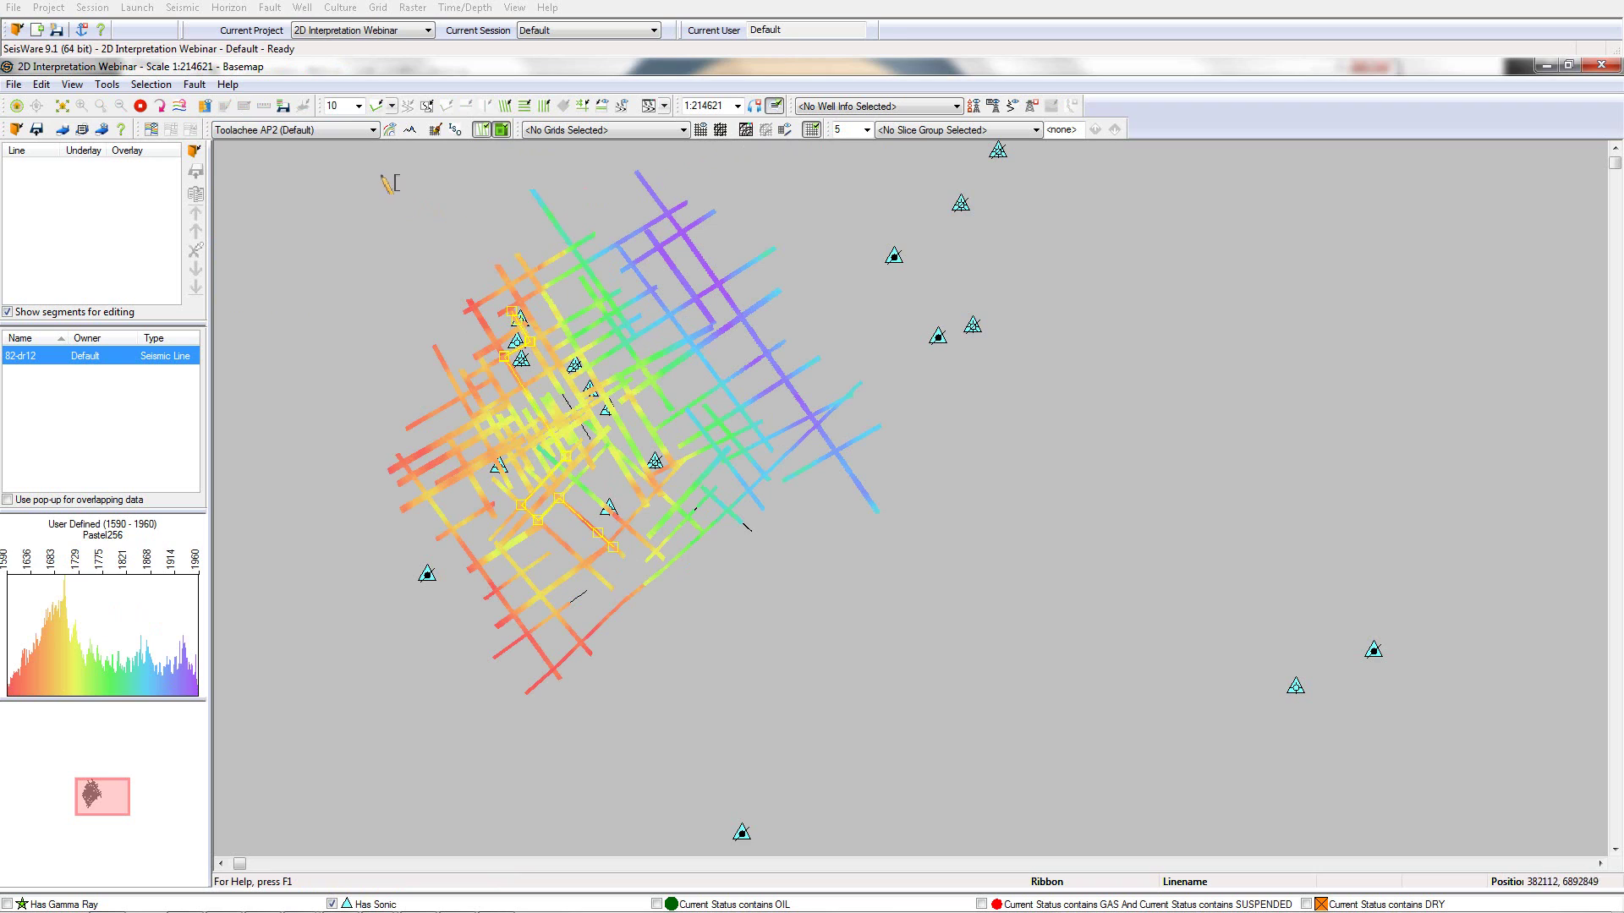
left_click_drag(379, 173, 885, 691)
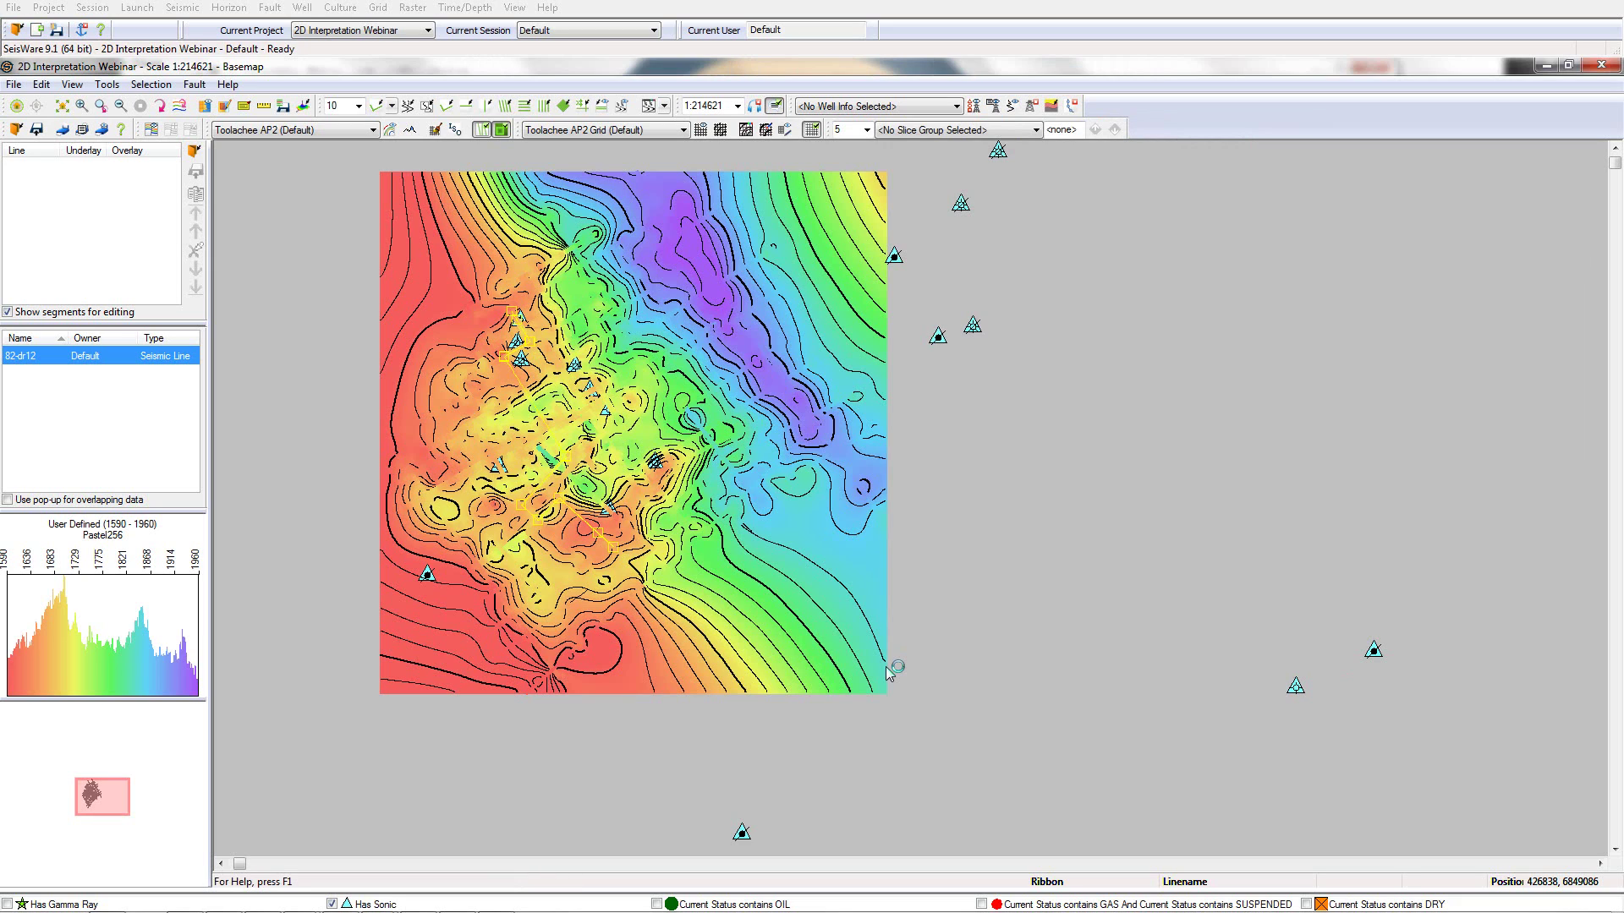
left_click(300, 132)
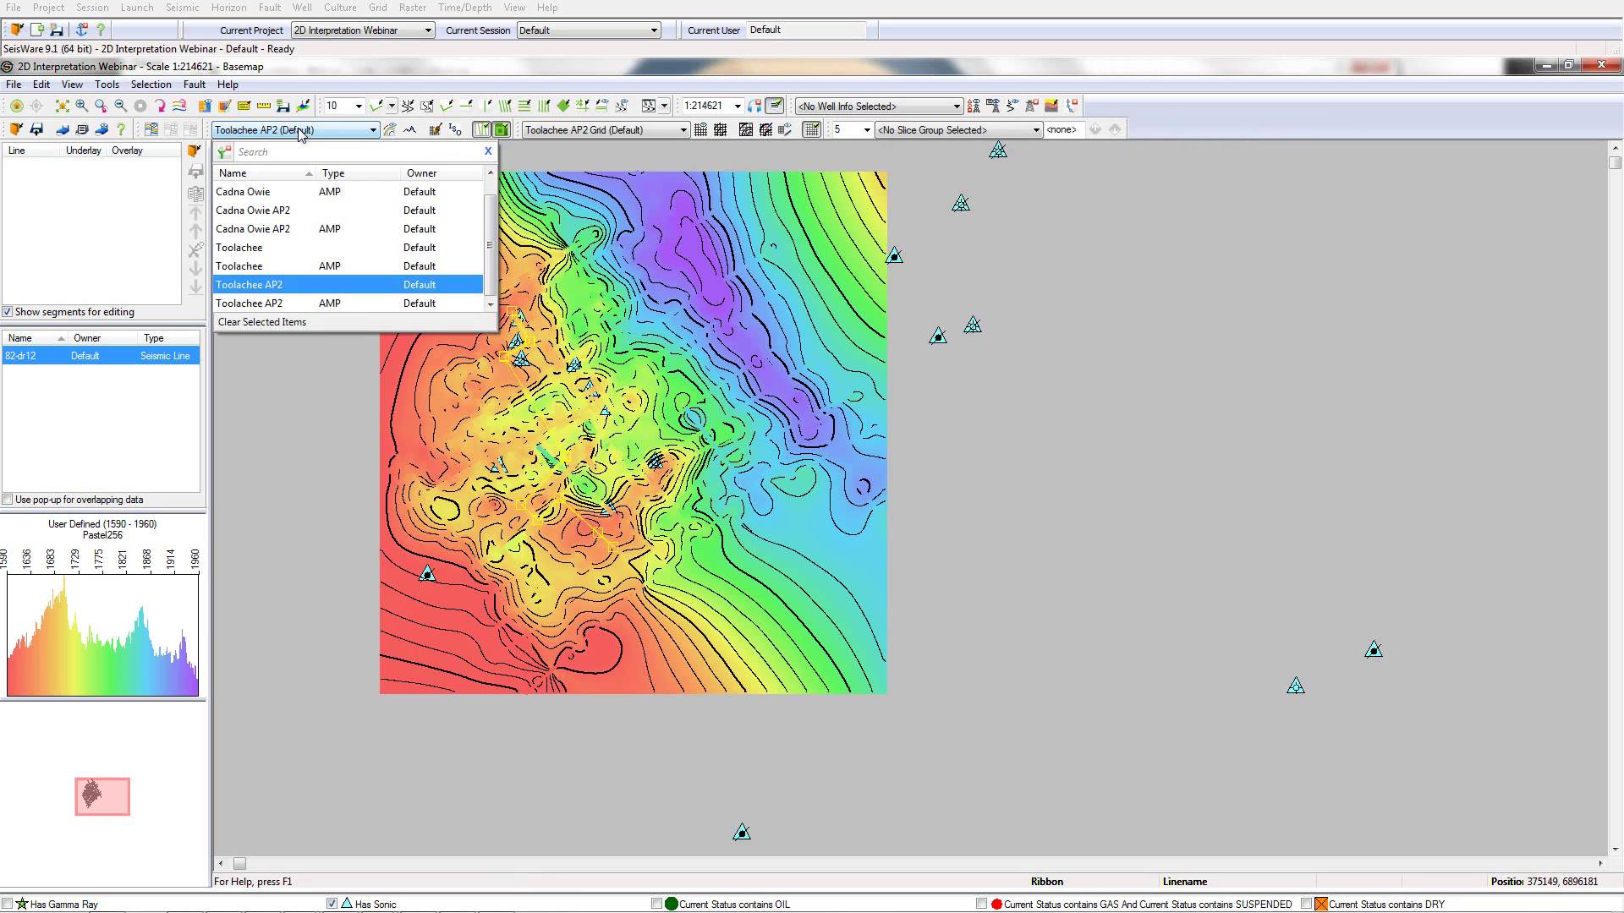